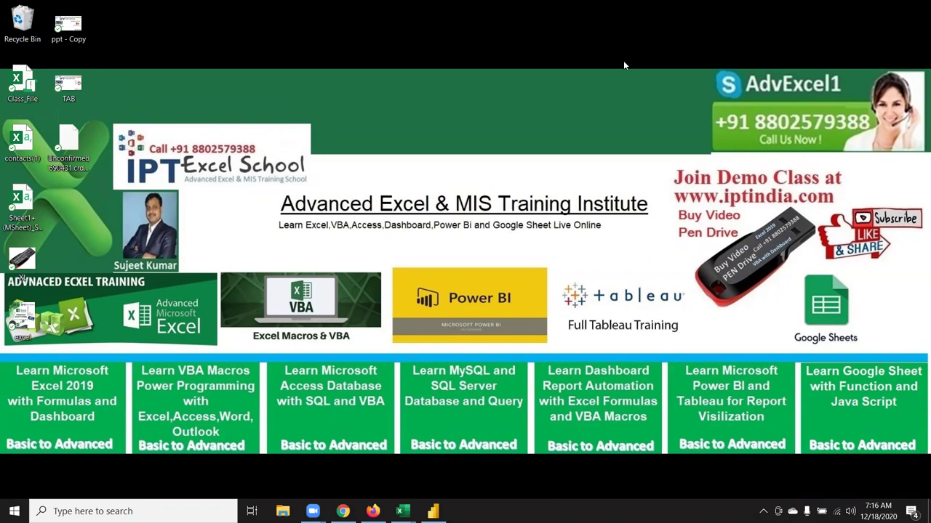
Start an Excel import in Power BI Desktop and open the DataP workbook from Downloads.
click(435, 509)
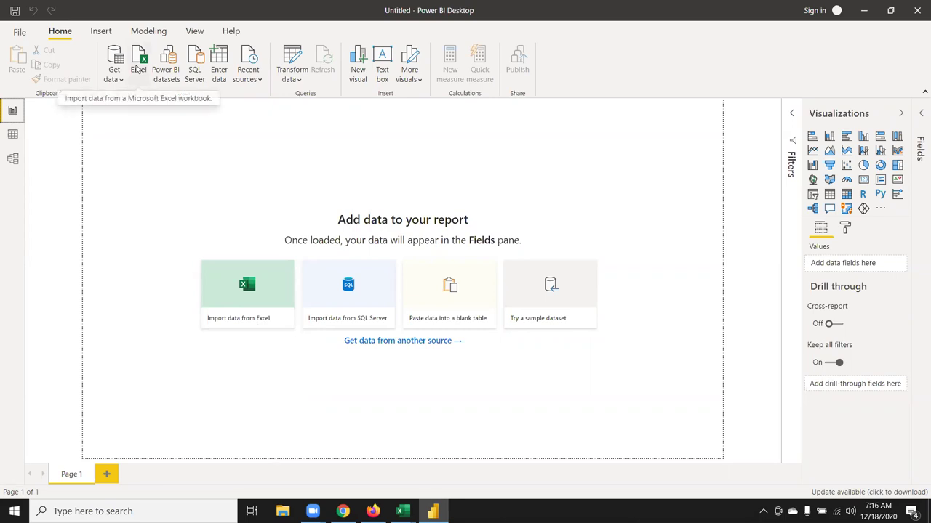
click(228, 293)
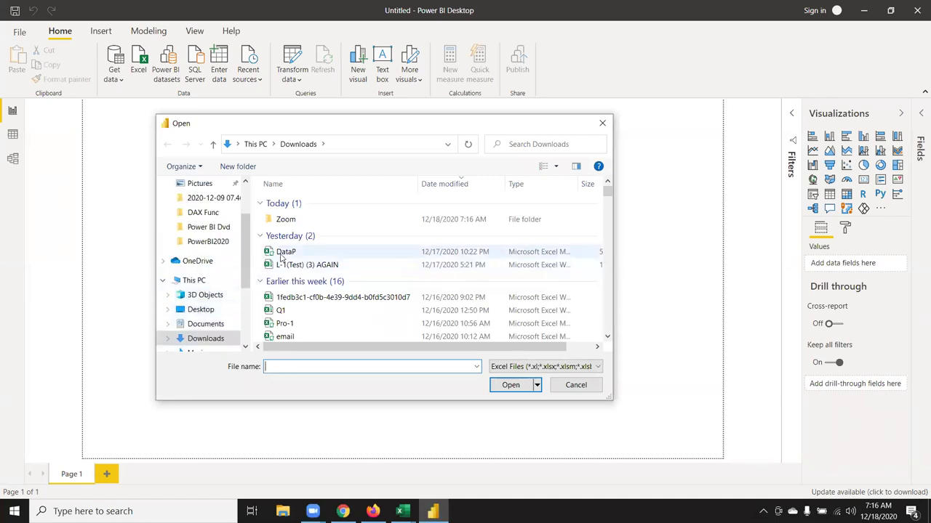
click(285, 252)
click(512, 390)
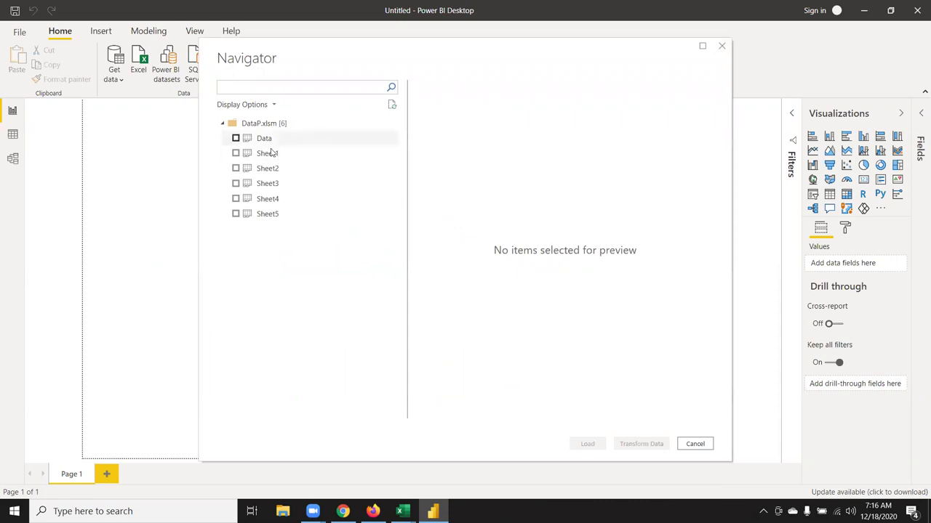
Check the Data sheet in Navigator to preview its sales rows and load it.
click(236, 139)
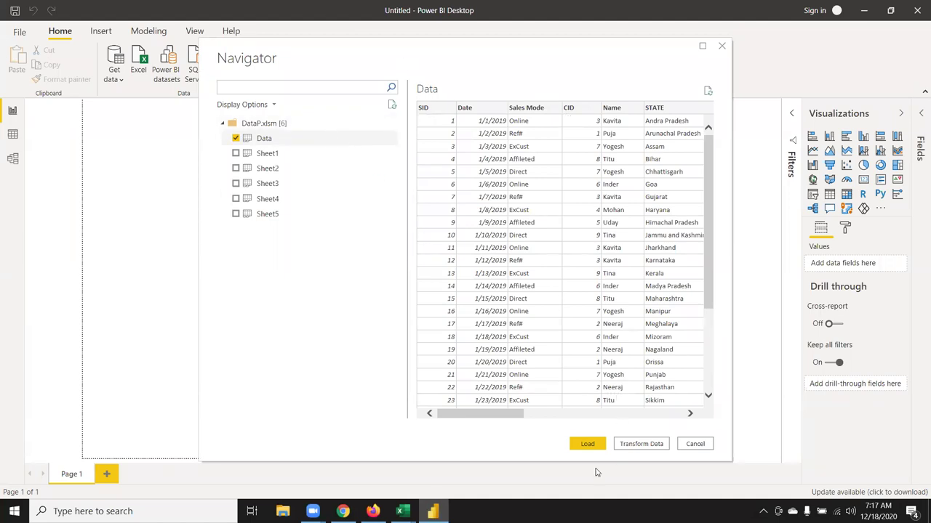
click(586, 447)
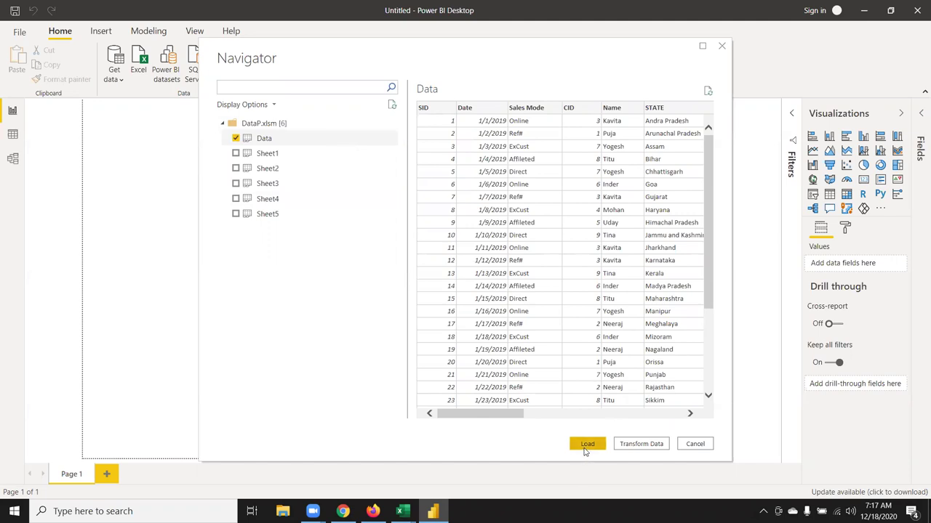
click(586, 449)
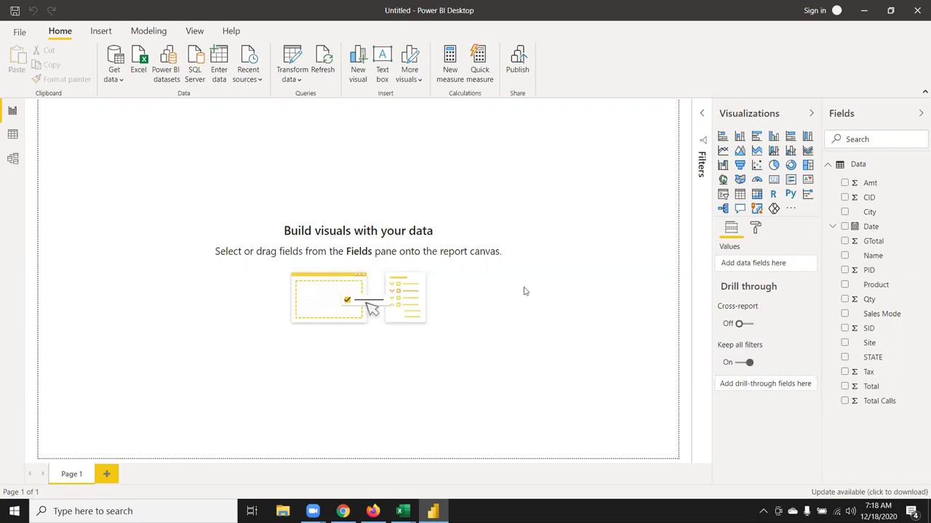
Switch to Data view and show the Data table's rows.
click(14, 137)
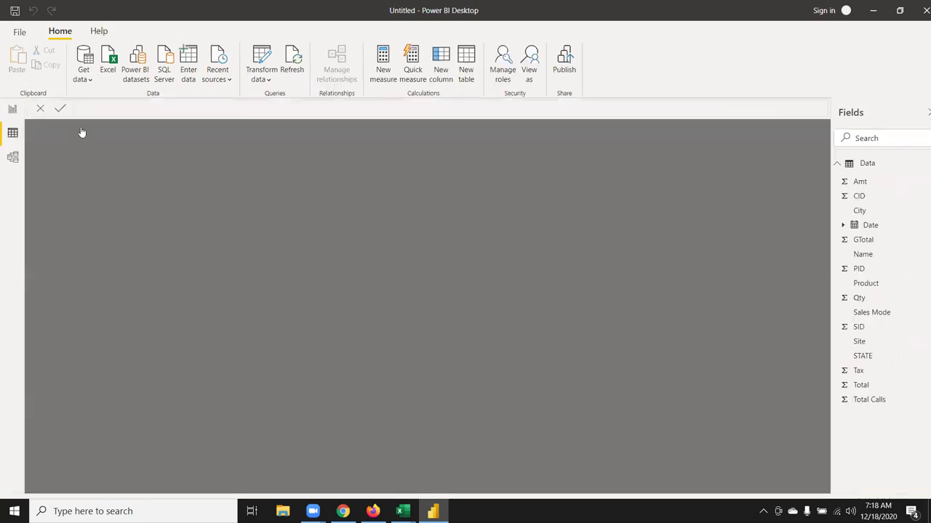
click(880, 166)
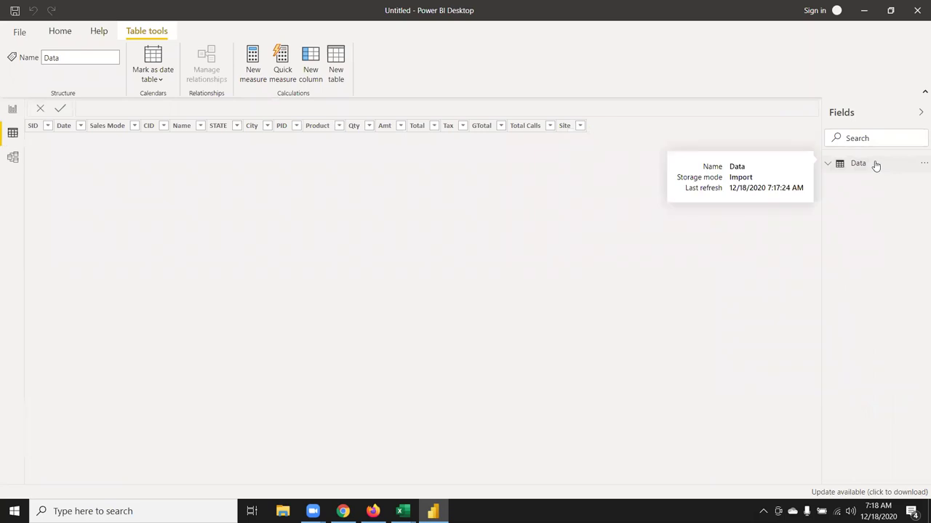
click(876, 165)
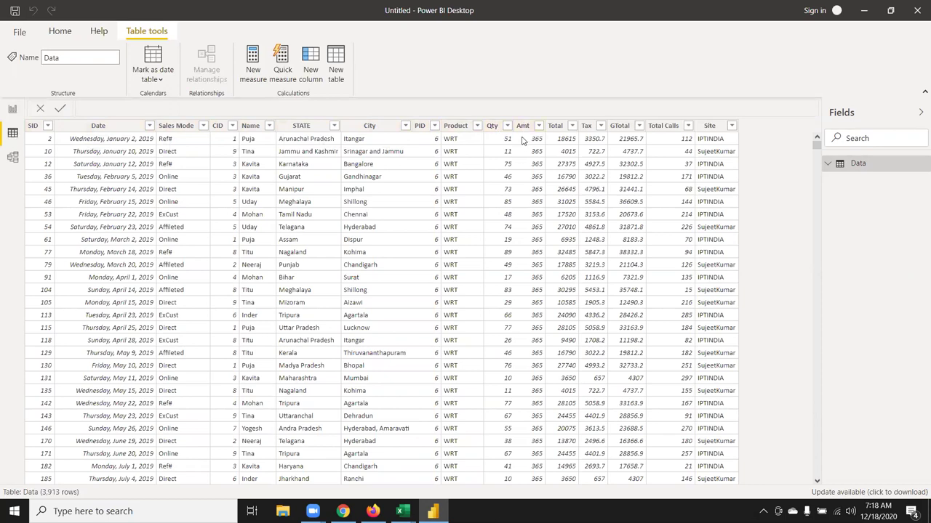
Rename the Amt column to MRP, check the Total Calls and Site columns, then return to Report view.
click(523, 129)
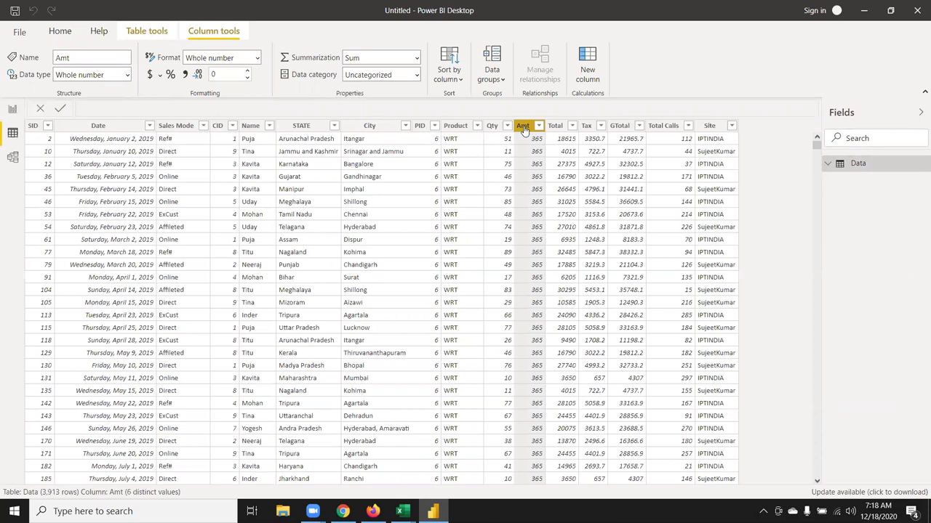
right_click(522, 129)
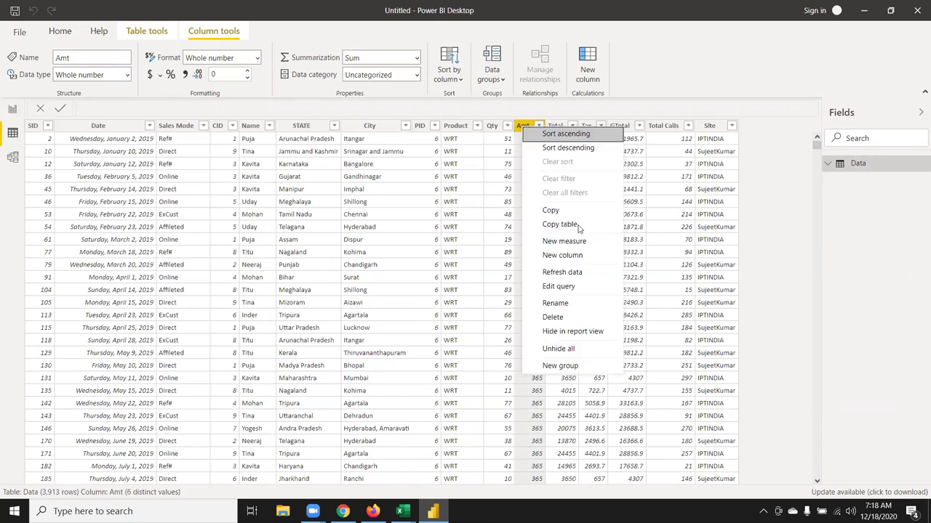
click(571, 302)
text(MR)
key(Escape)
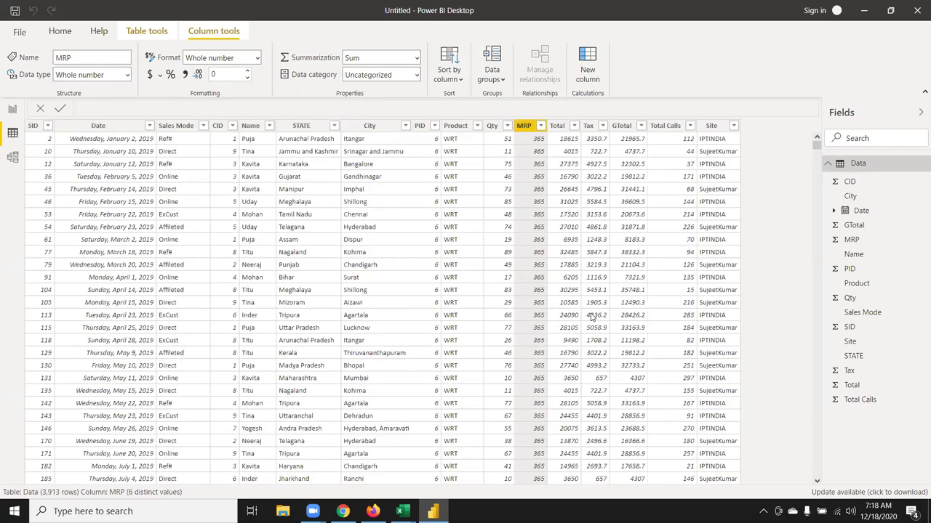
click(676, 129)
click(722, 128)
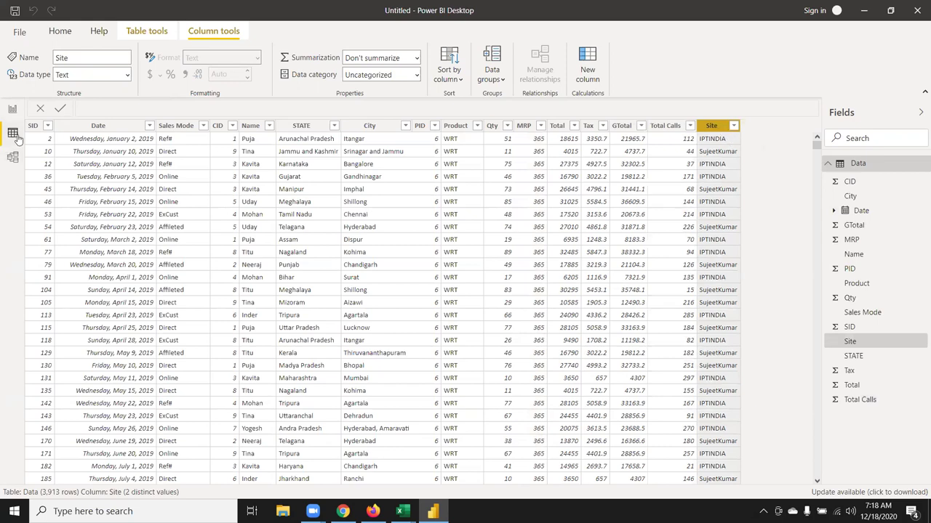
click(13, 110)
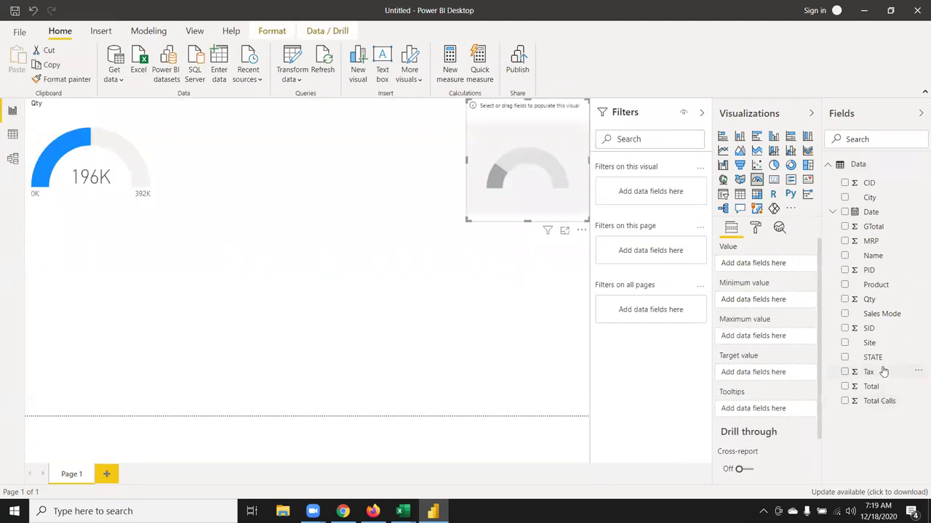
Show Total Calls (595K) in the empty gauge and shrink both the Qty and Total Calls gauges.
mouse_move(879, 409)
mouse_down()
mouse_move(556, 188)
mouse_move(557, 200)
mouse_up()
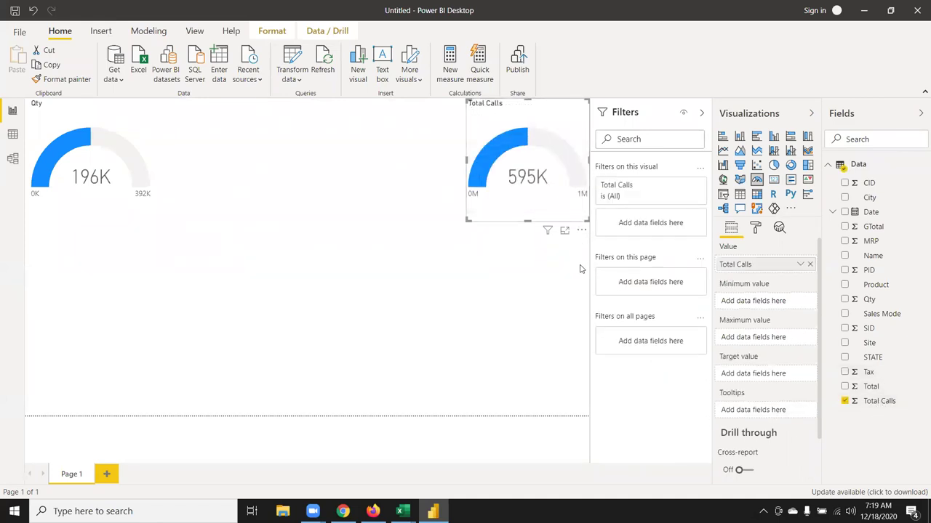
click(404, 295)
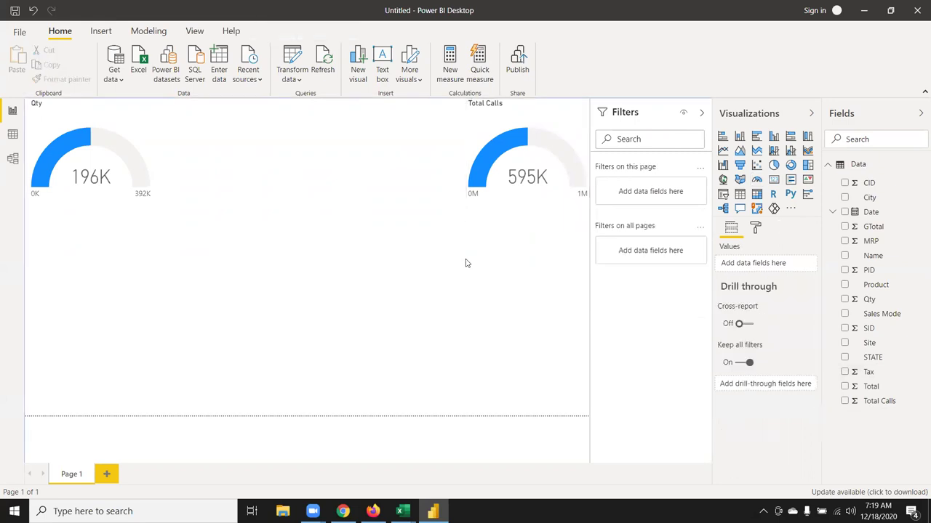
click(135, 205)
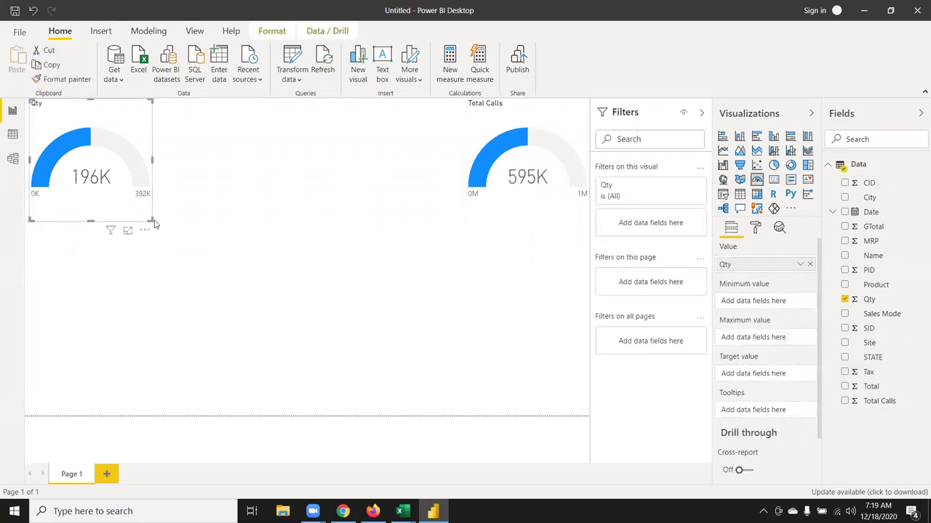
drag(152, 214, 138, 201)
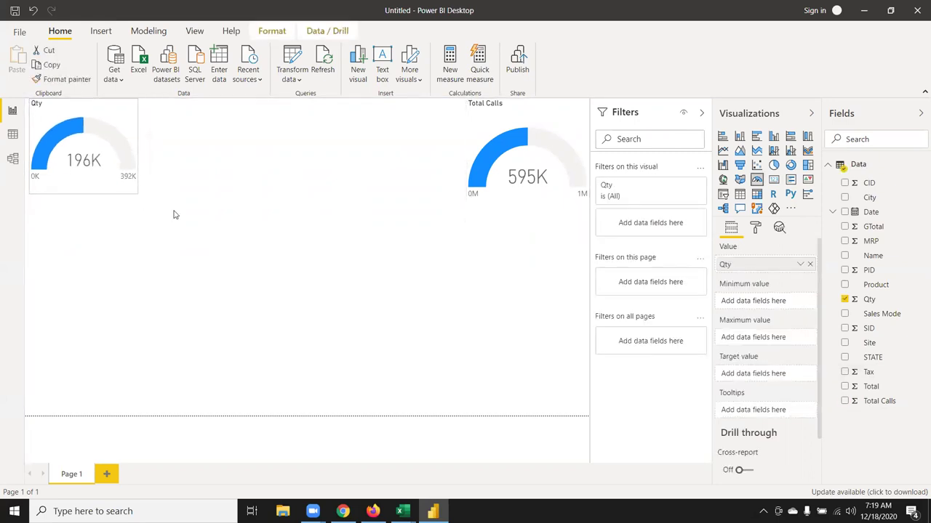
click(529, 198)
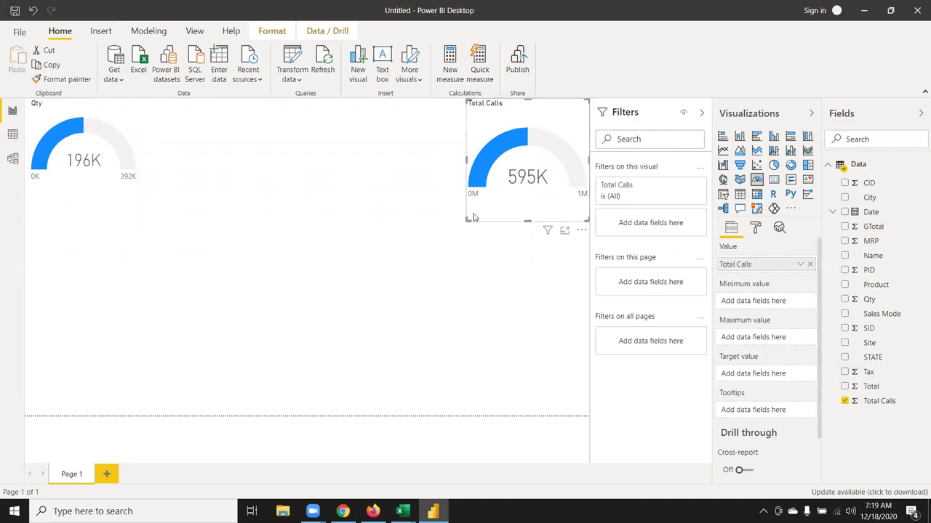
drag(473, 217, 485, 191)
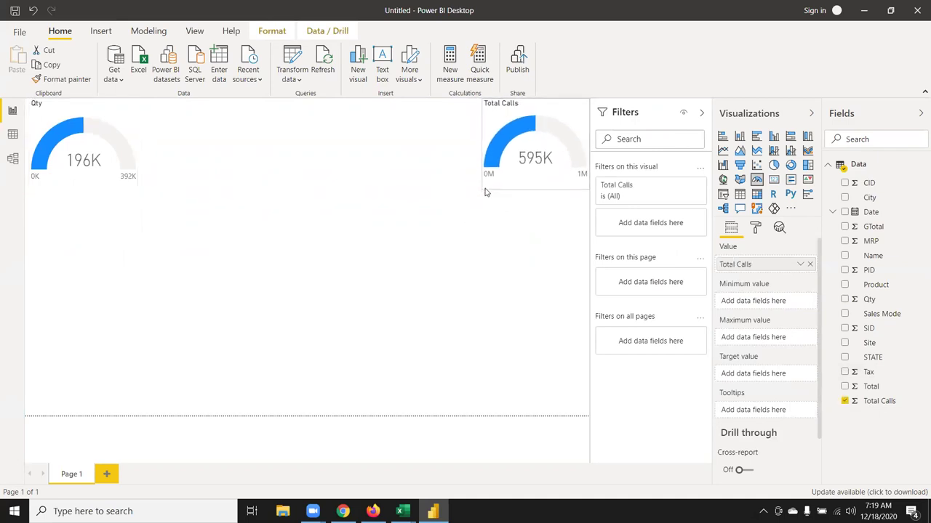
click(465, 244)
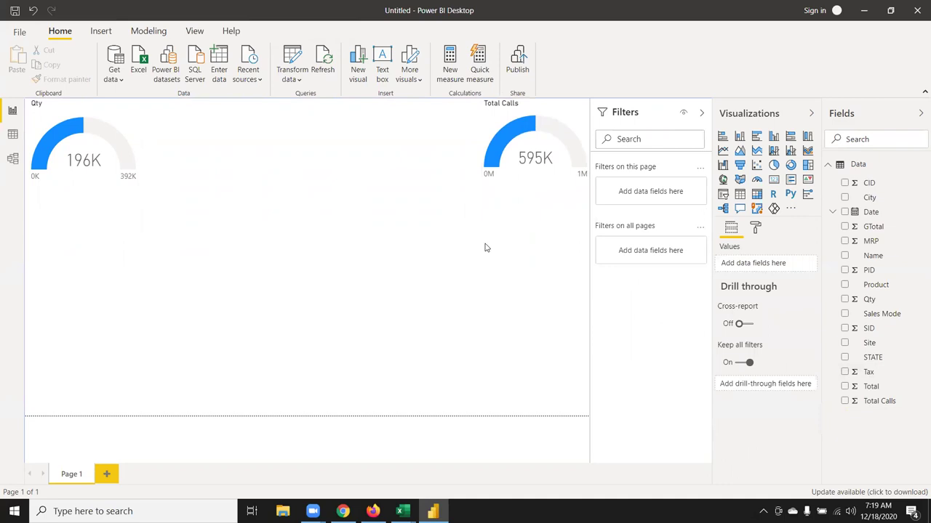
Build a Name and Total table (grand total 67059941) and position it under the Qty gauge.
click(871, 258)
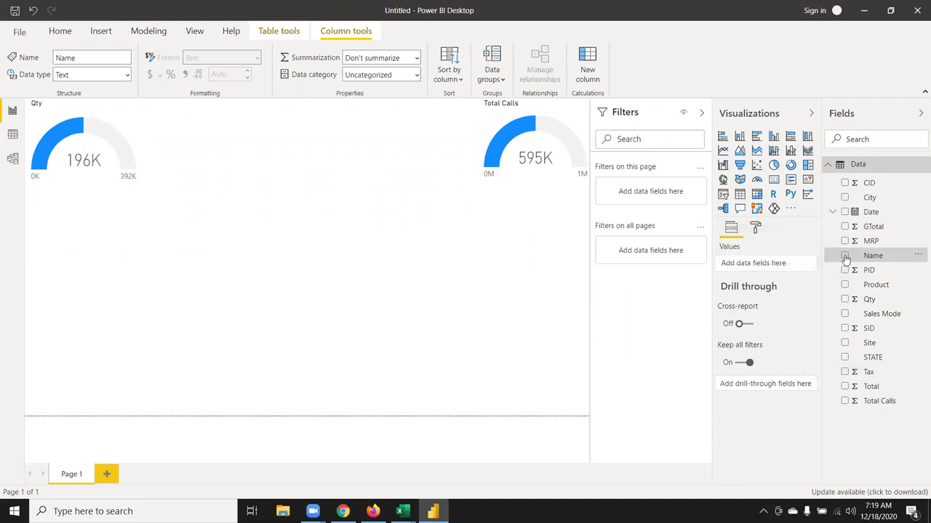
click(845, 256)
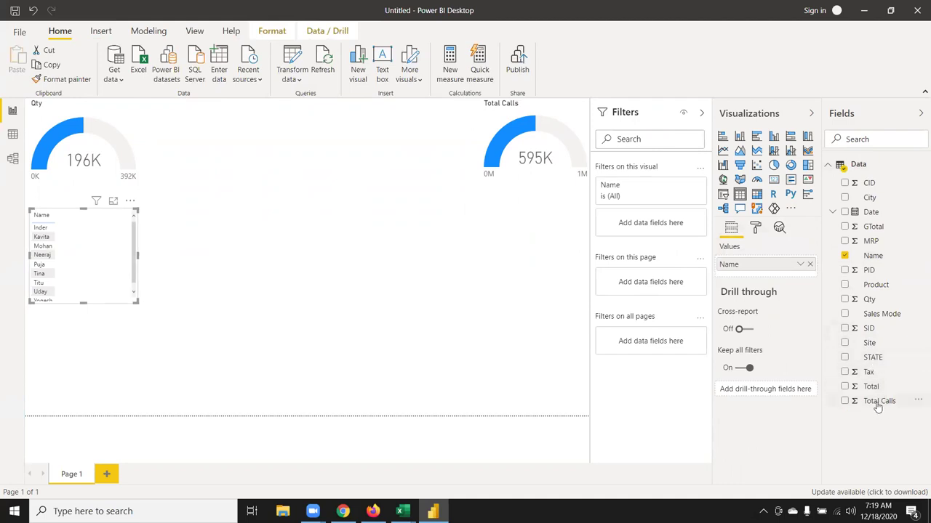
drag(871, 387, 141, 278)
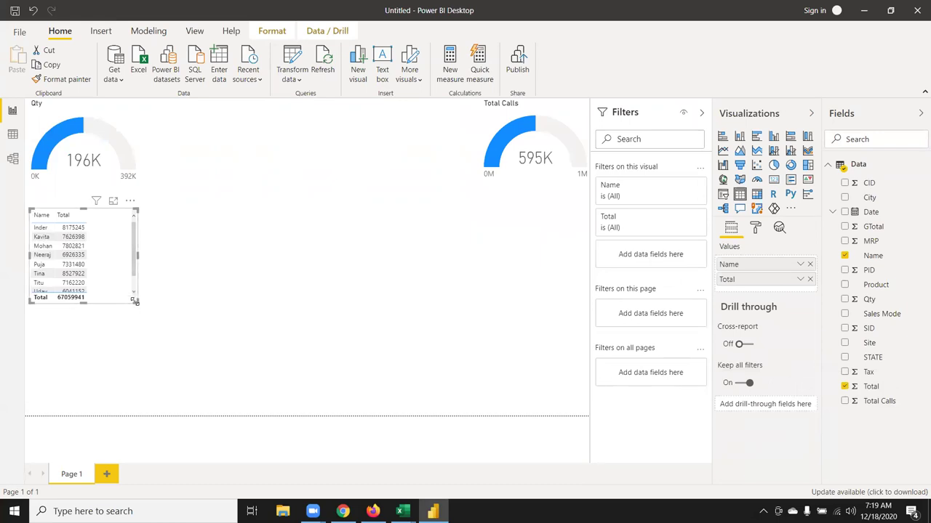
drag(134, 299, 101, 325)
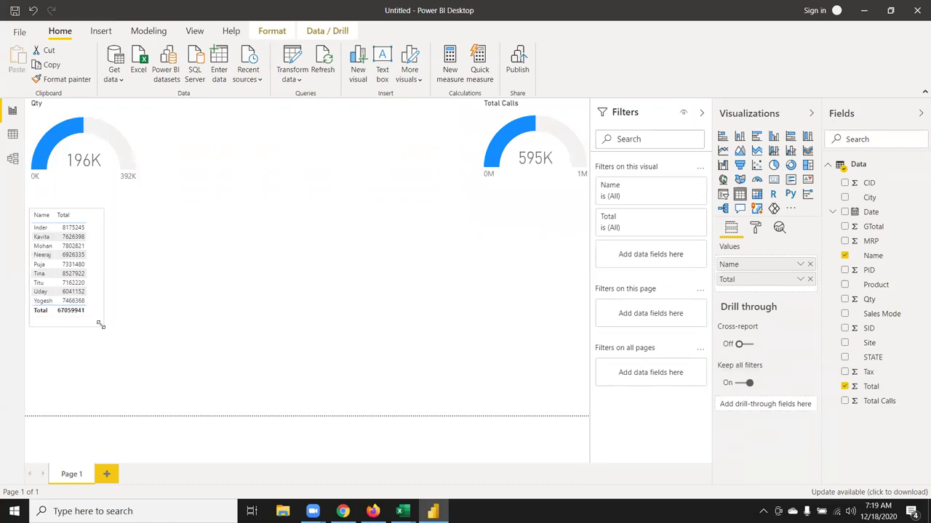
drag(43, 212, 46, 186)
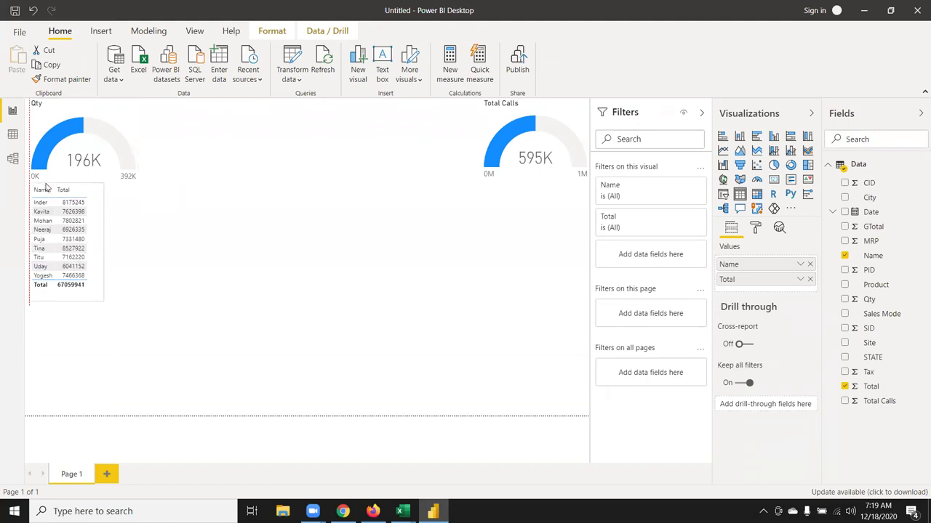
drag(58, 190, 58, 188)
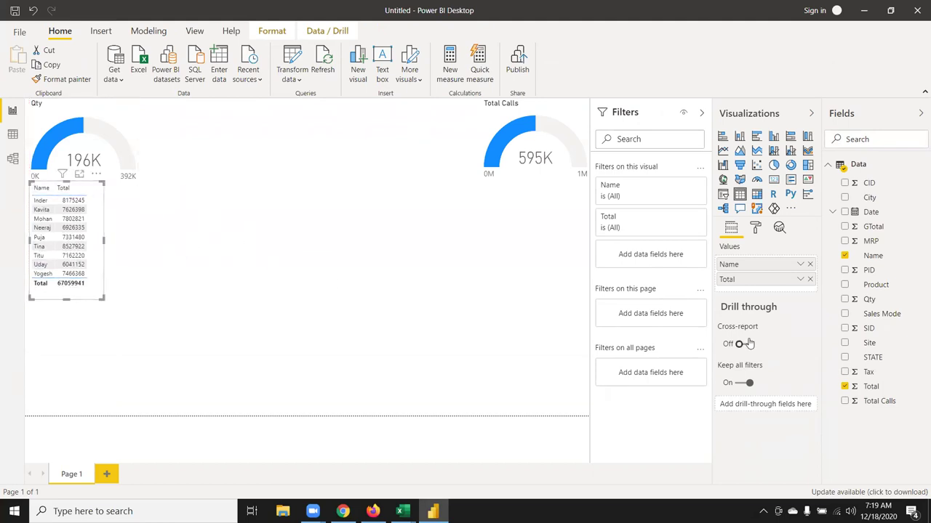
click(264, 289)
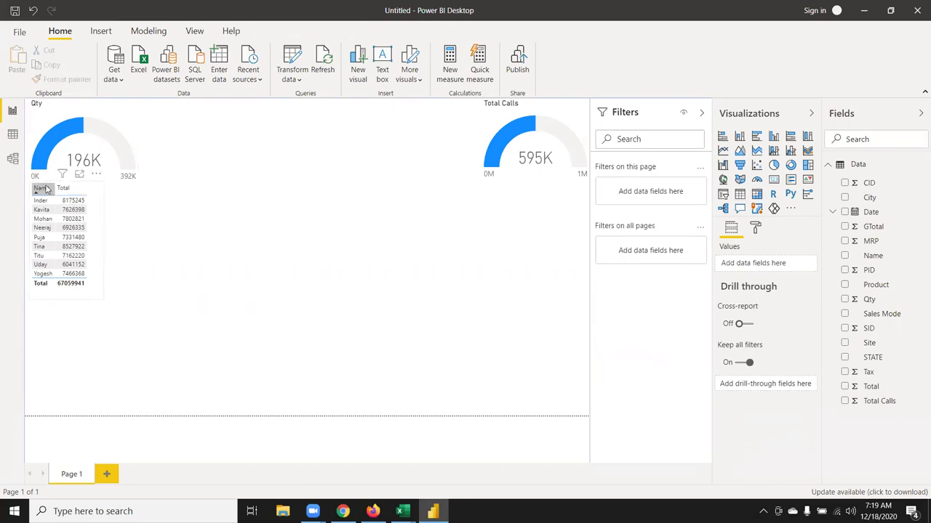
drag(41, 190, 37, 199)
click(168, 224)
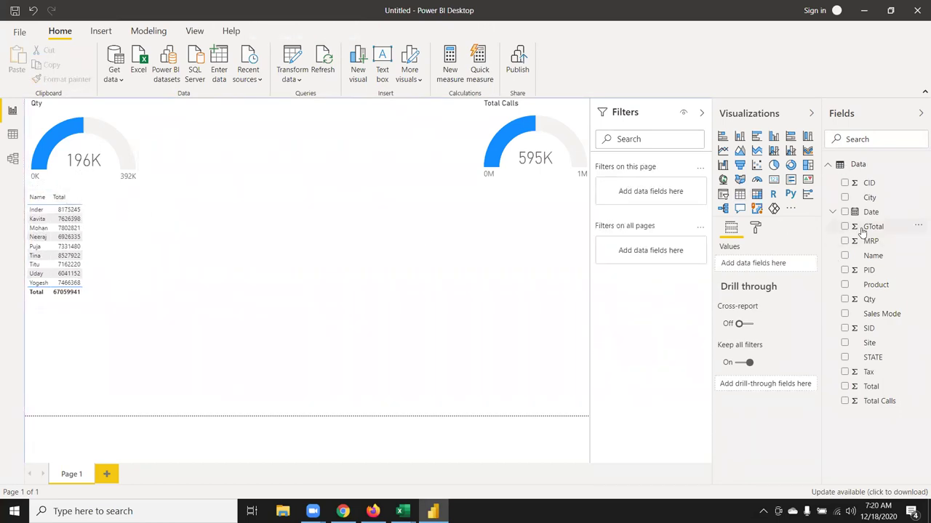
Create a Qty by Name clustered column chart and fit it beside the Name/Total table.
click(871, 257)
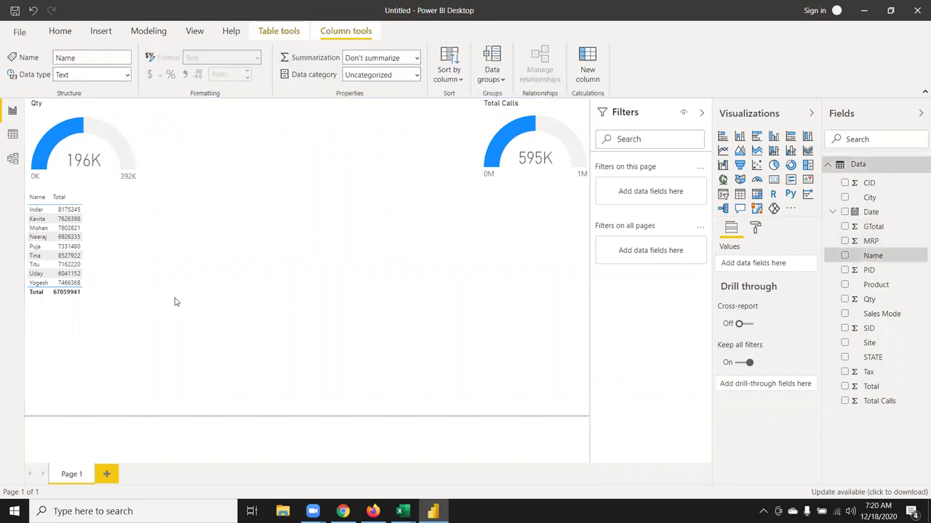
click(844, 255)
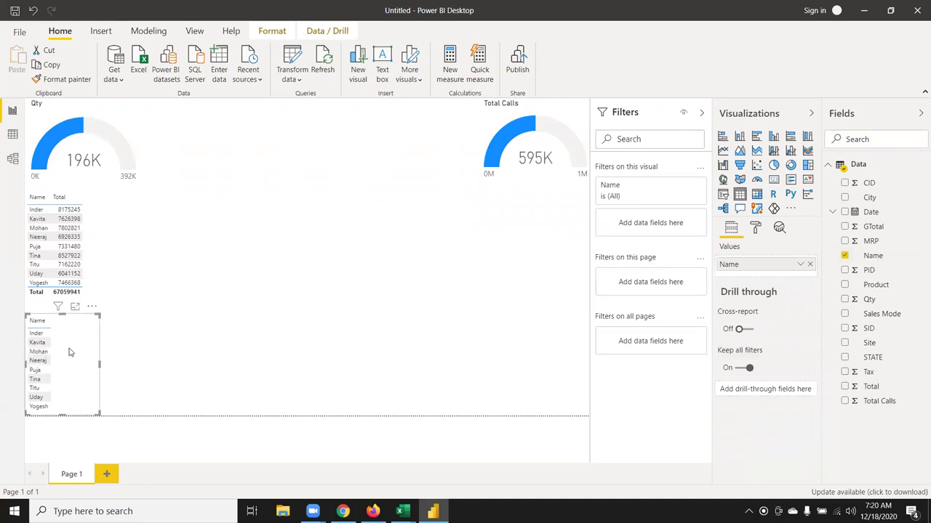
drag(70, 349, 146, 230)
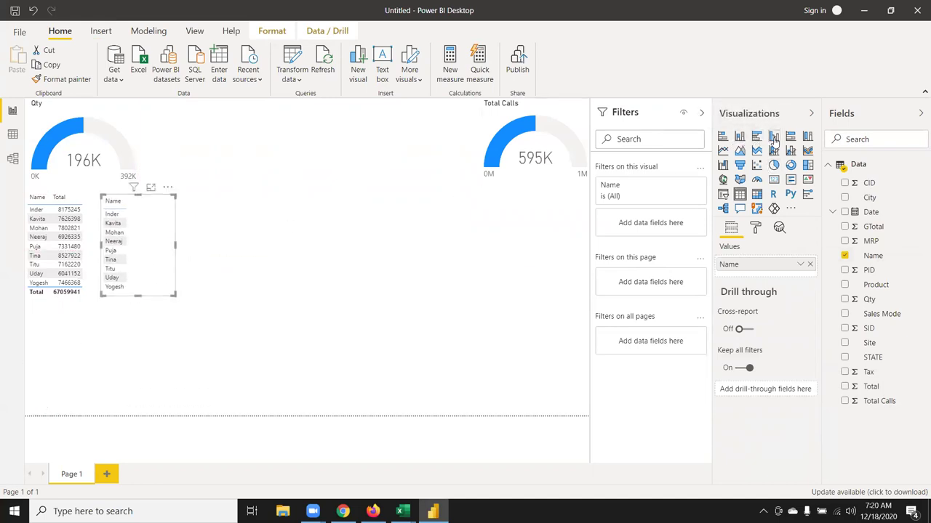
click(773, 136)
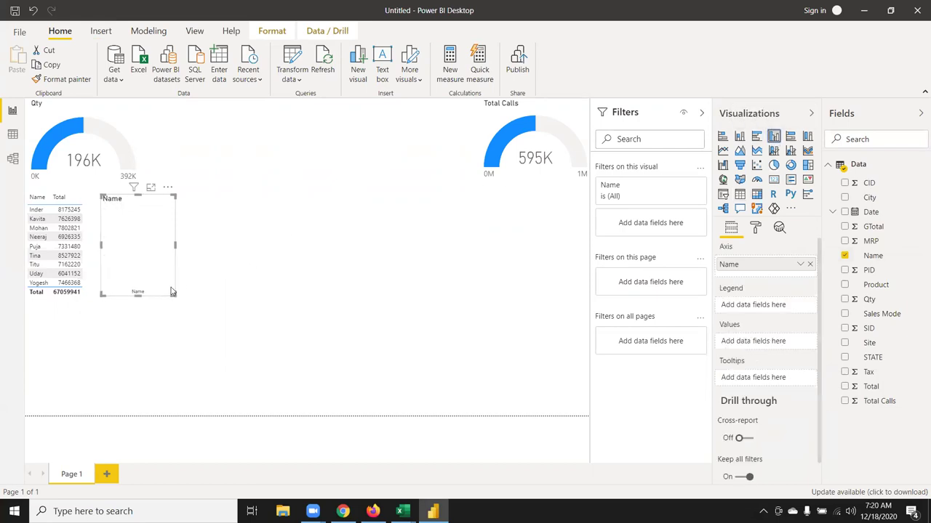
drag(881, 301, 175, 254)
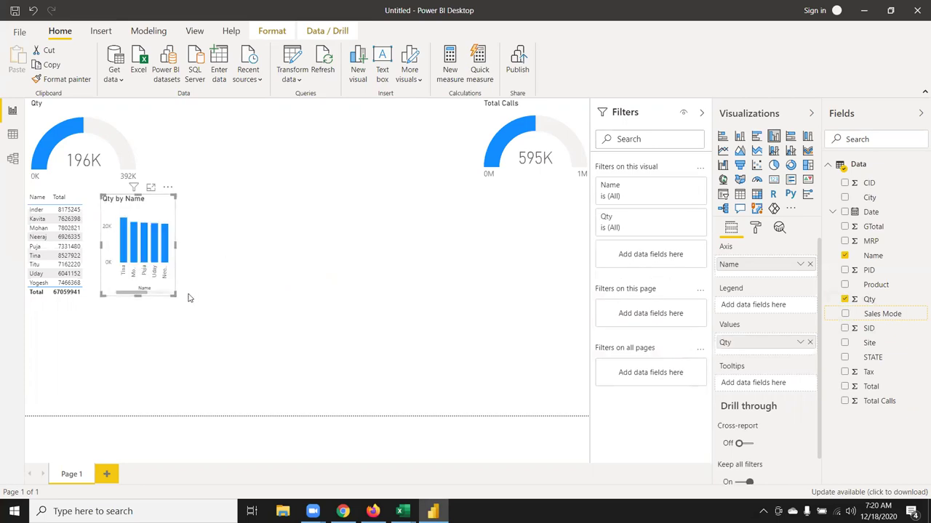
drag(175, 296, 257, 298)
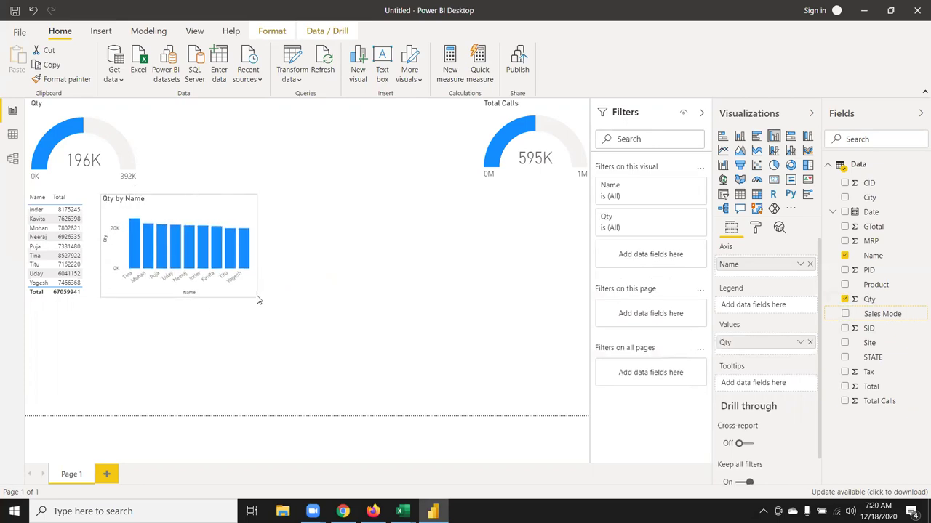
drag(183, 211, 172, 210)
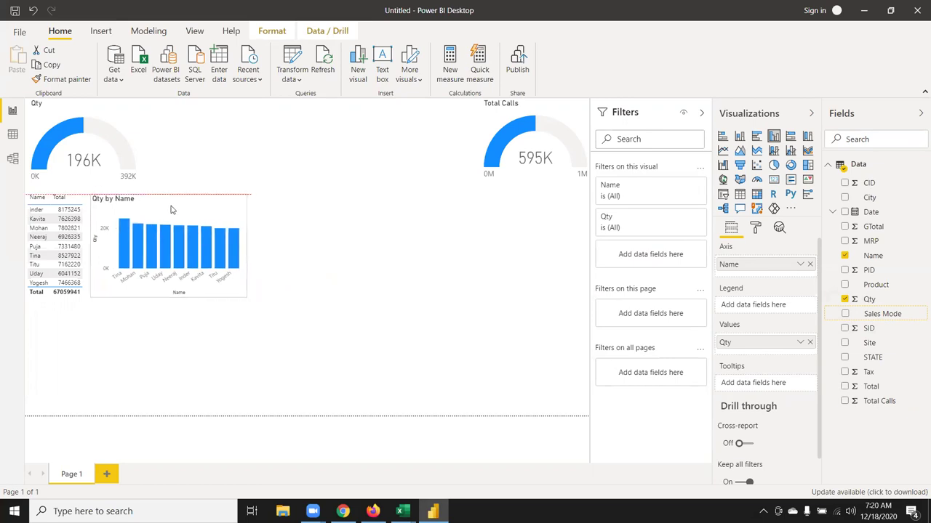
click(337, 271)
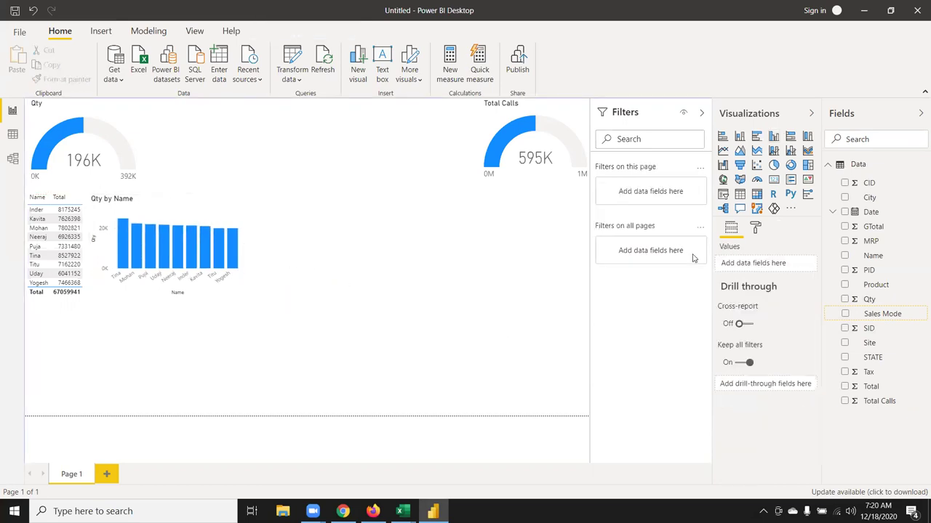
Place a pie chart right of the column chart with Sales Mode as legend, trying Qty and Site fields.
click(775, 165)
mouse_move(94, 369)
mouse_down()
mouse_move(304, 326)
mouse_move(341, 235)
mouse_up()
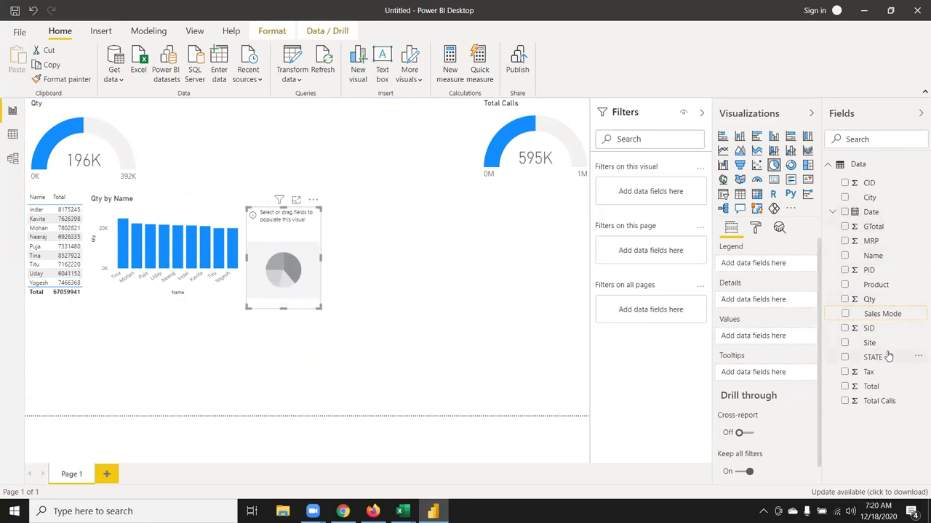
drag(899, 318, 291, 273)
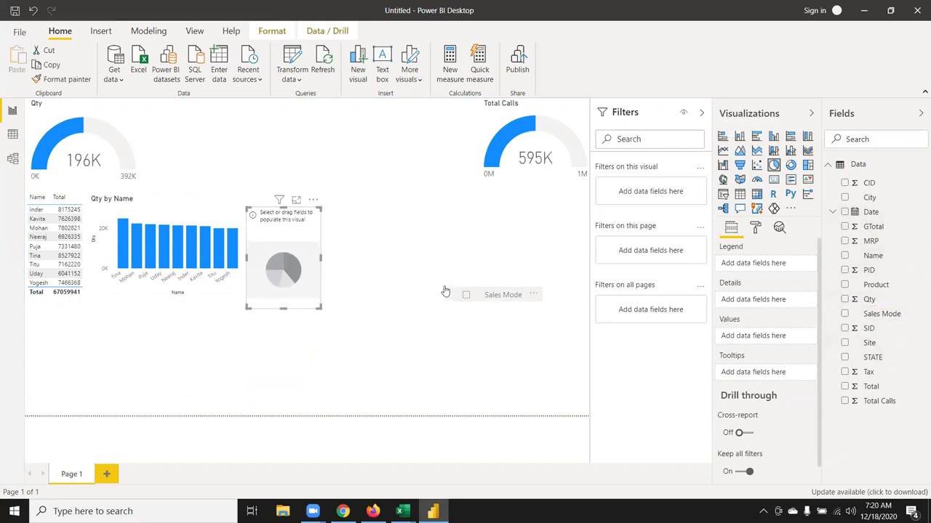
click(880, 304)
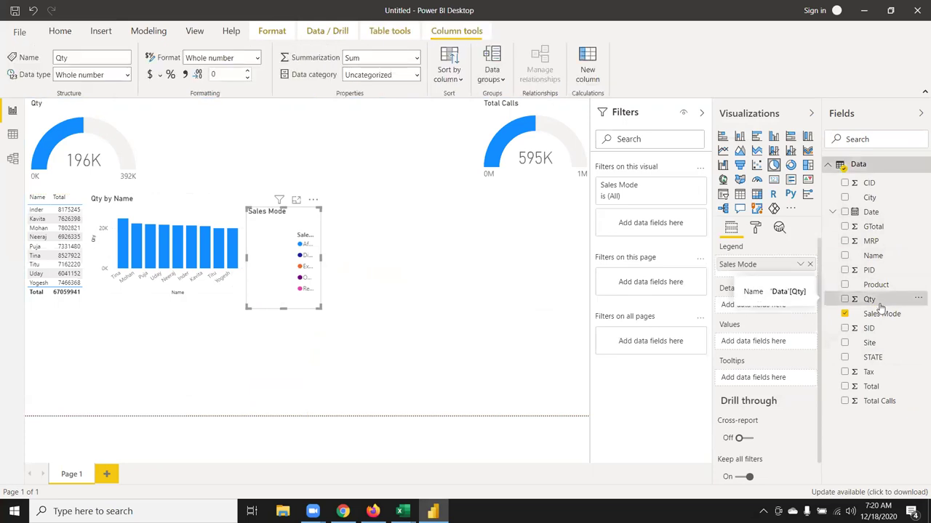
drag(879, 304, 867, 322)
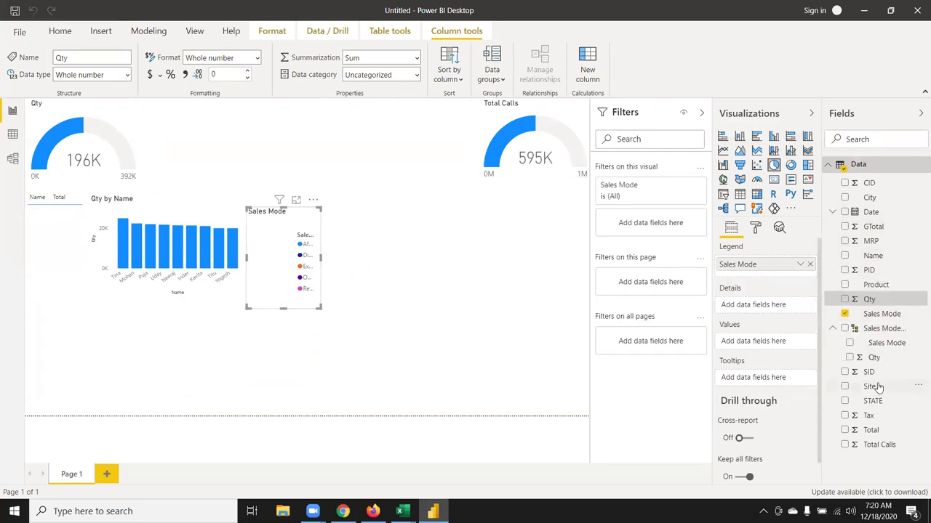
drag(877, 387, 279, 269)
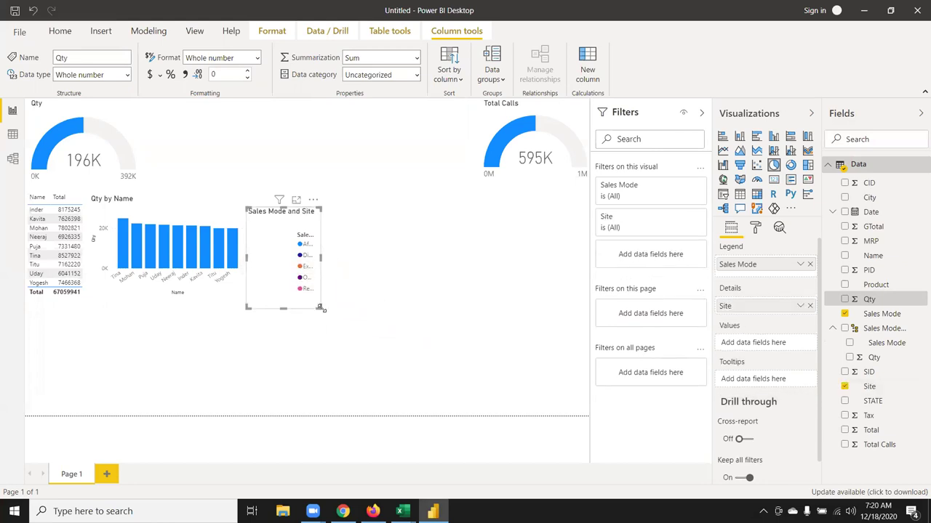
Remove Site, use Total as values, and enlarge the Total by Sales Mode pie.
drag(319, 308, 383, 308)
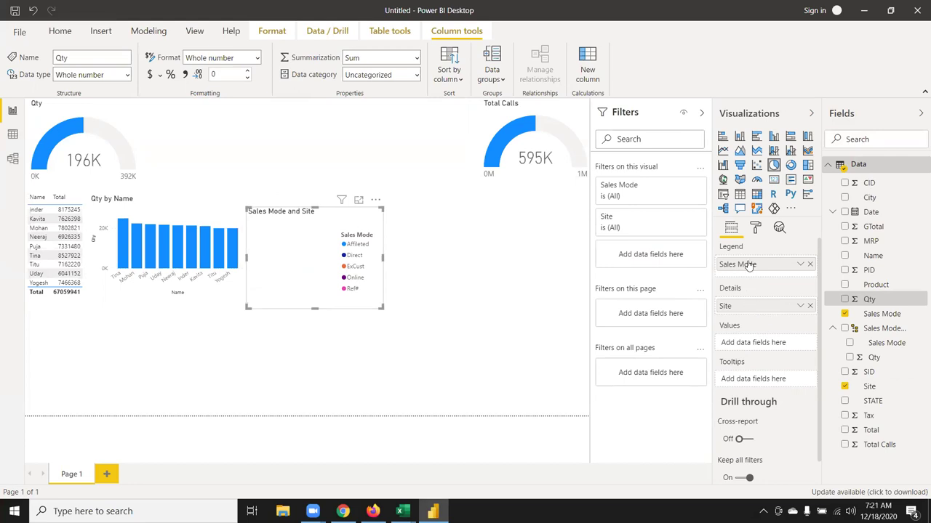
drag(749, 266, 743, 266)
click(809, 305)
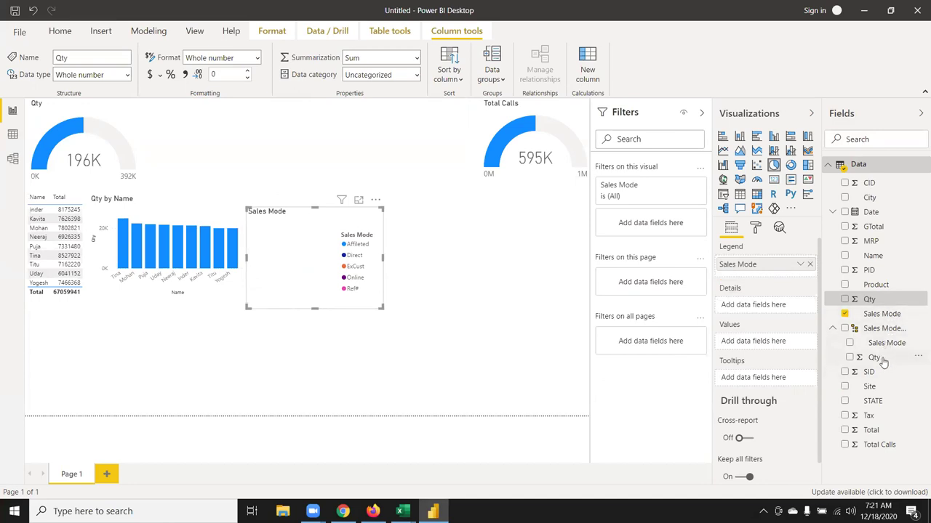
drag(882, 436, 762, 351)
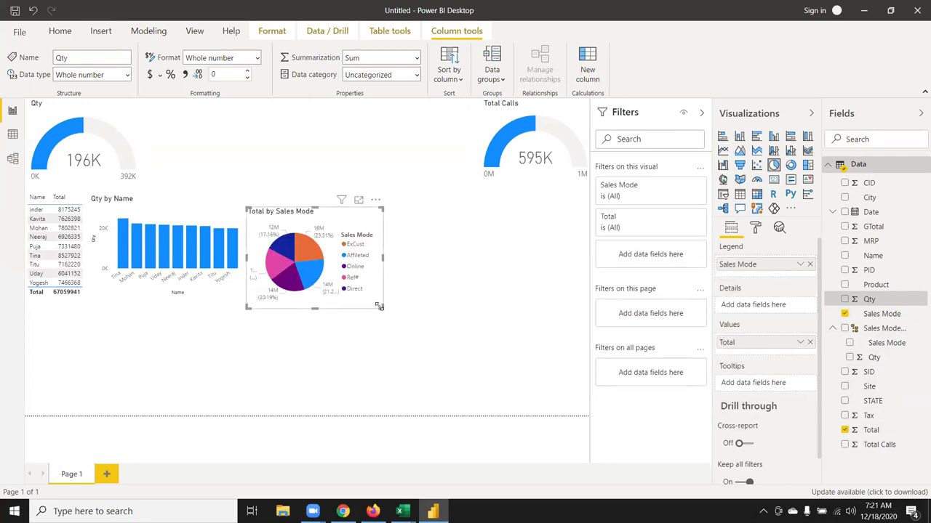
drag(380, 306, 393, 318)
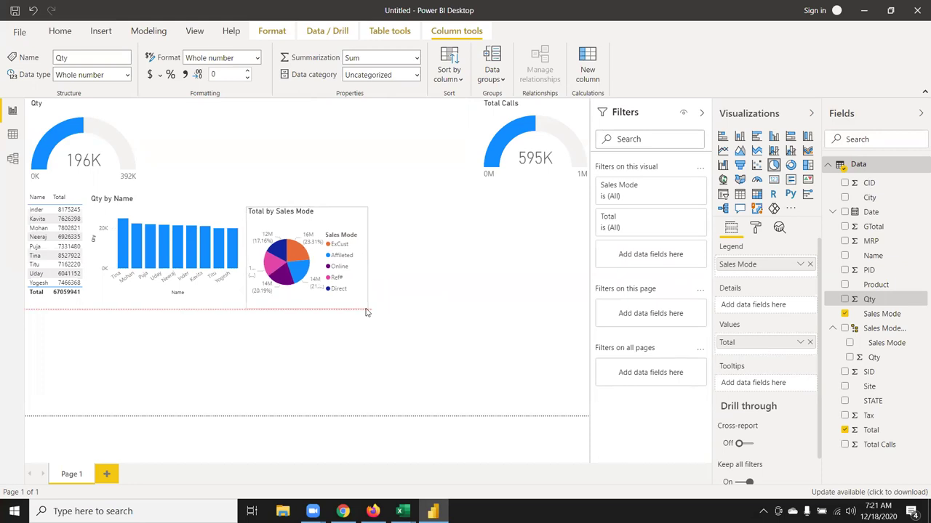
Test cross-filtering the report by the ExCust sales mode, then clear the filter.
click(364, 248)
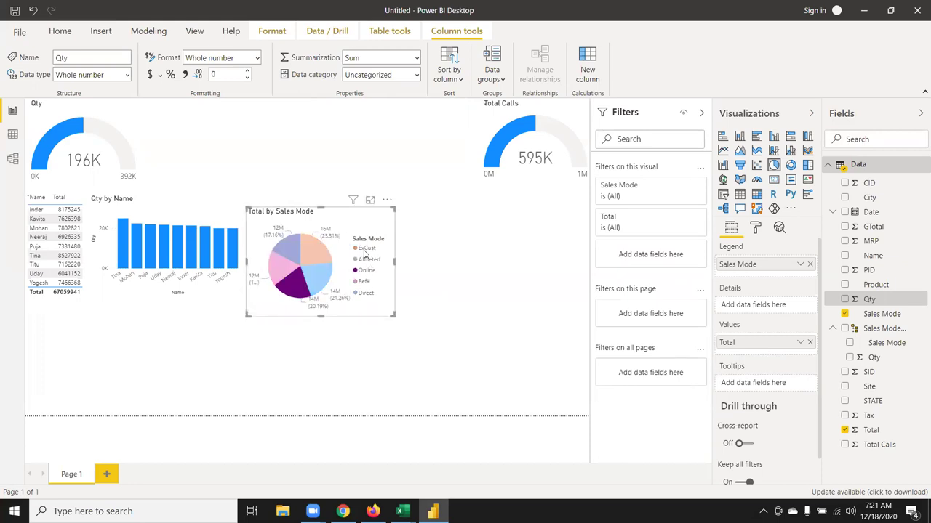
click(442, 274)
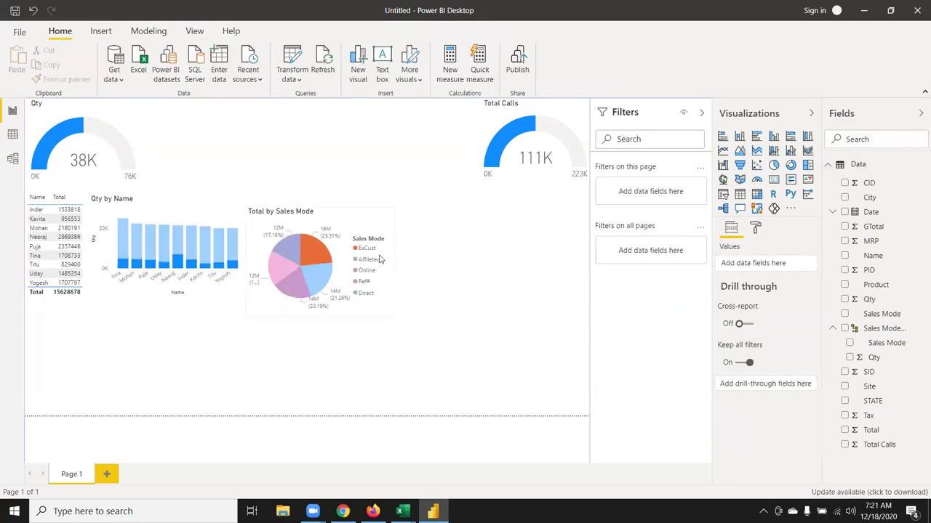
click(325, 252)
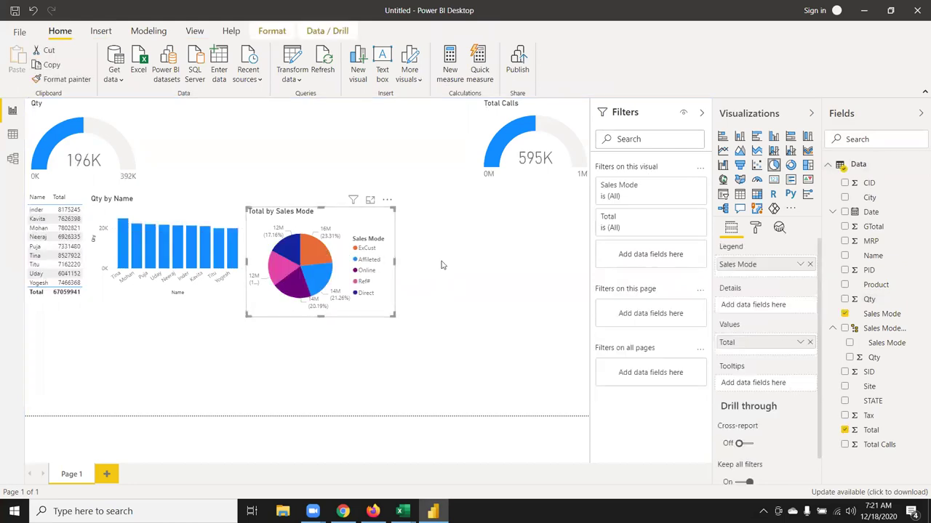
click(441, 265)
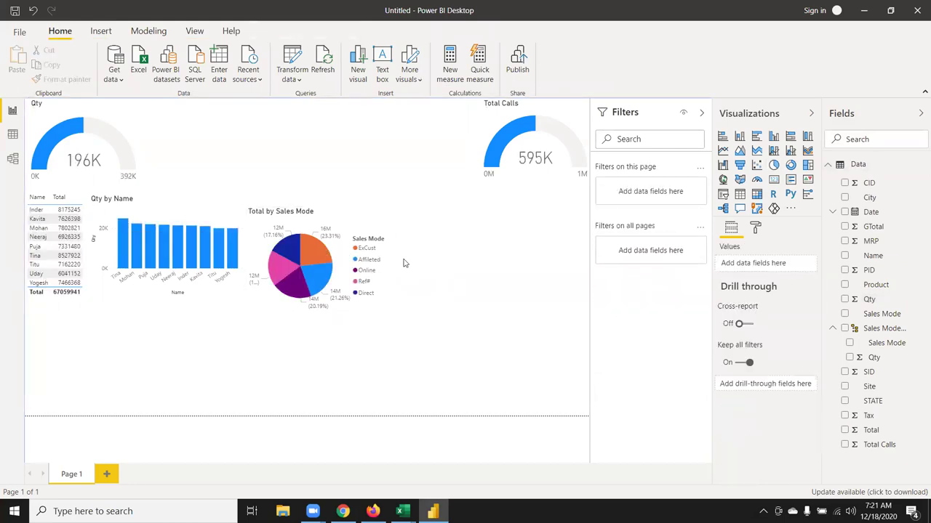
Add a donut chart right of the pie with Site as legend and Total Calls as values.
click(790, 166)
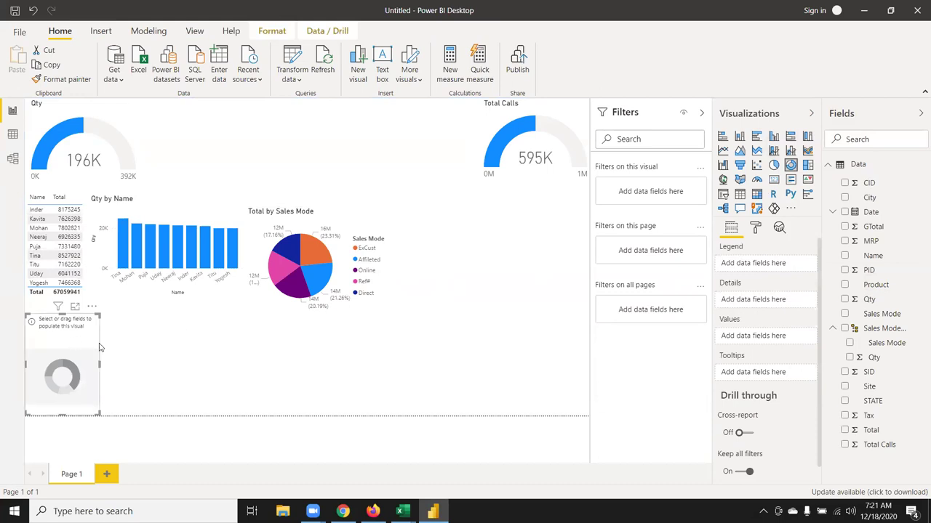
drag(69, 344, 439, 241)
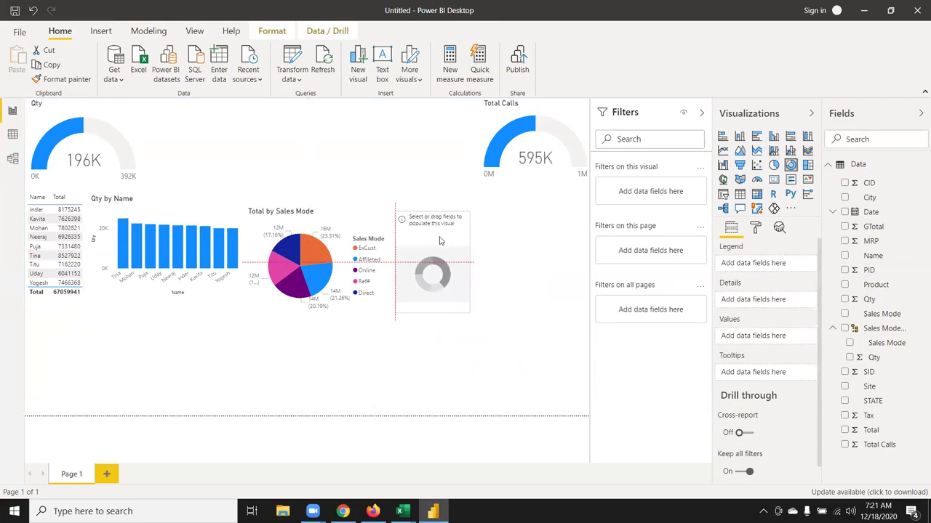
drag(469, 311, 481, 315)
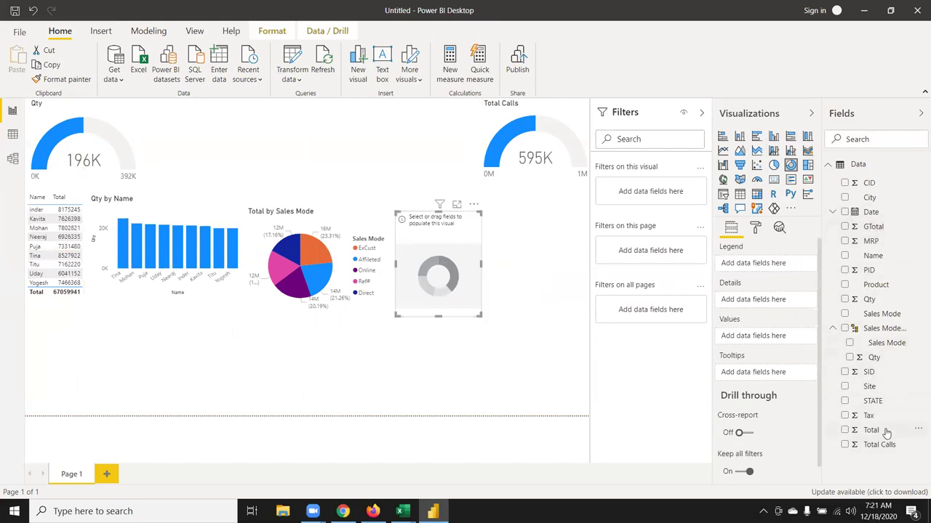
drag(873, 387, 468, 297)
drag(881, 452, 447, 291)
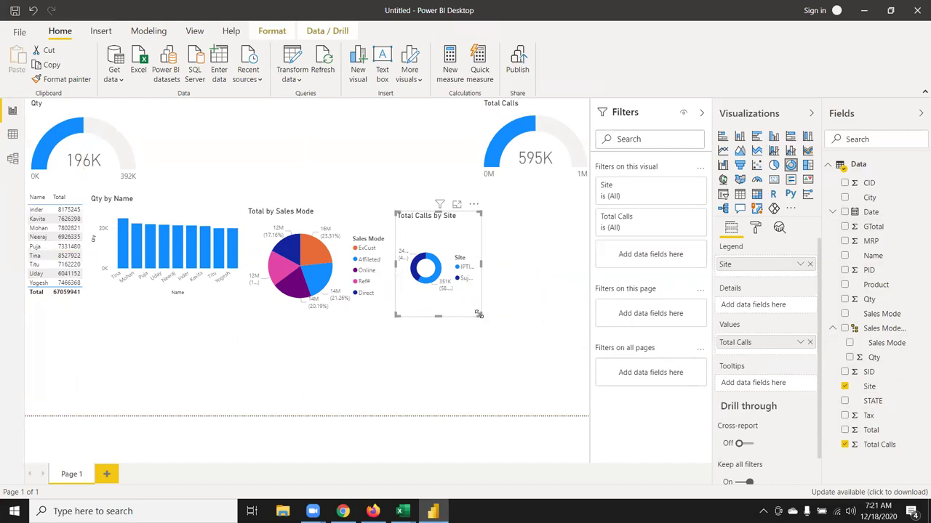
drag(478, 313, 526, 343)
Move the Total Calls by Site donut up beside the pie chart and view its formatting options.
drag(411, 226, 395, 221)
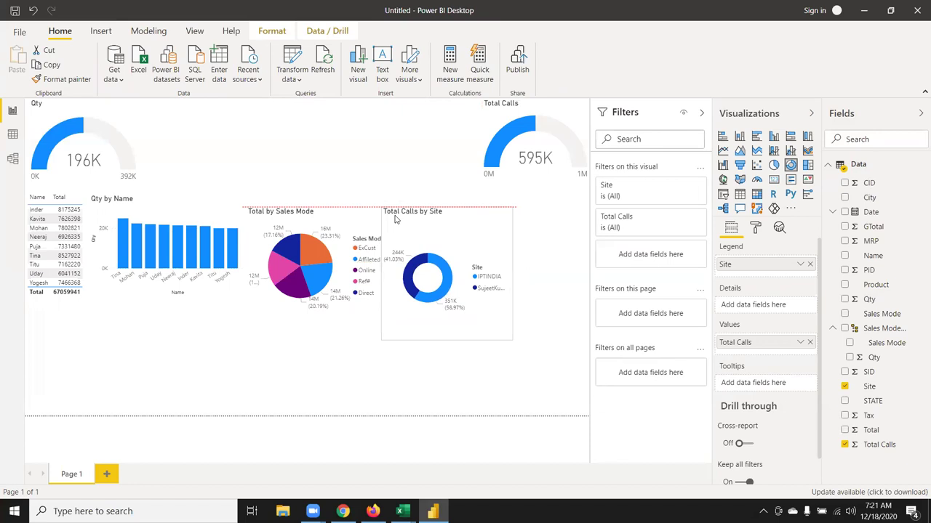
drag(395, 219, 392, 216)
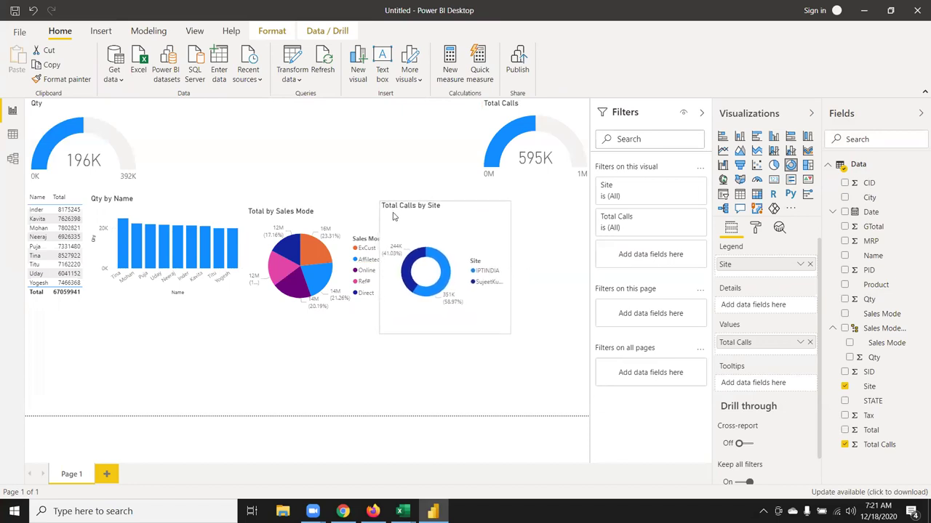
click(356, 364)
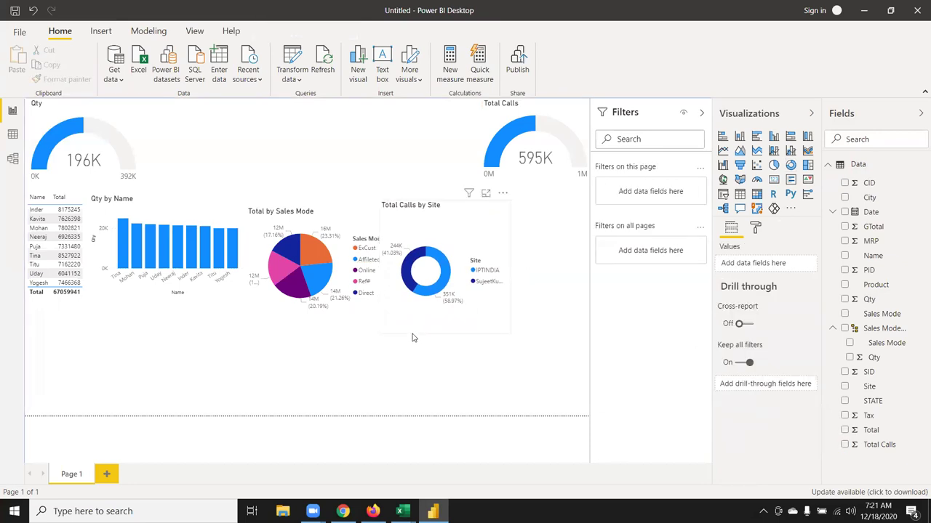
click(414, 331)
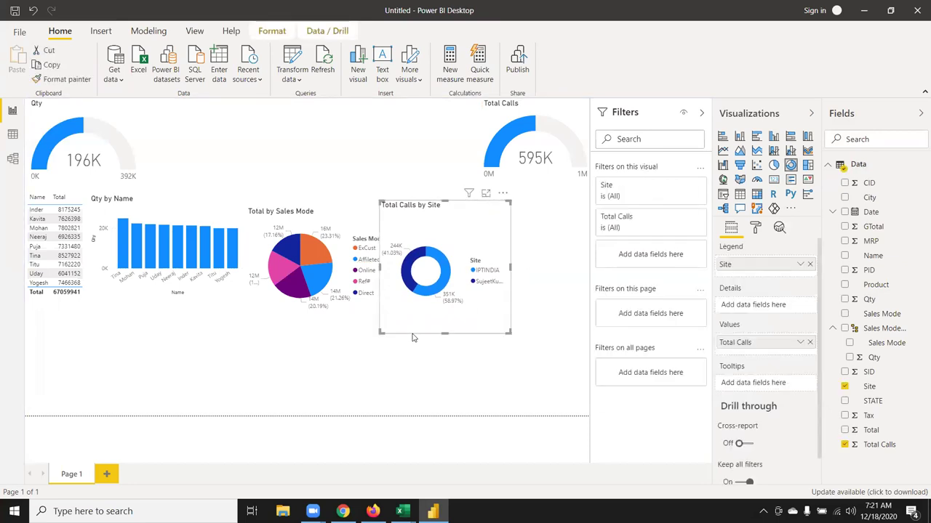
click(756, 229)
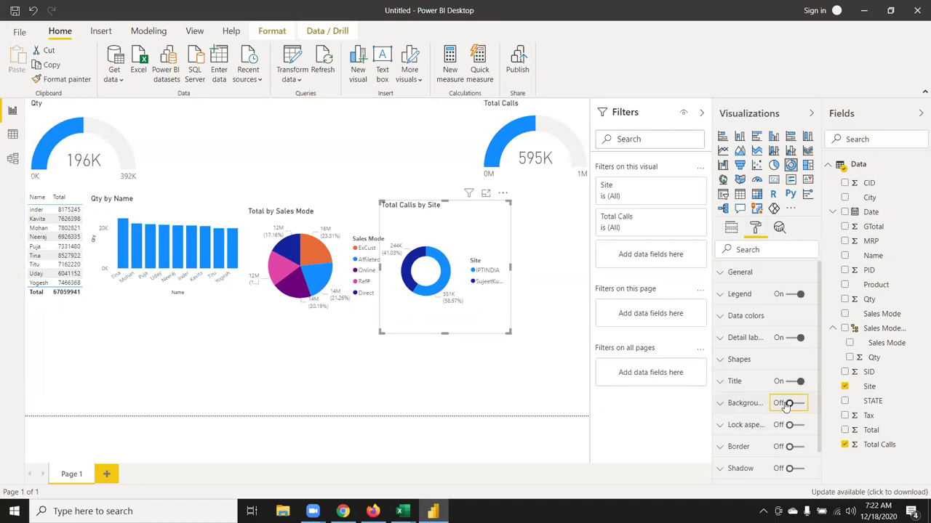
click(334, 353)
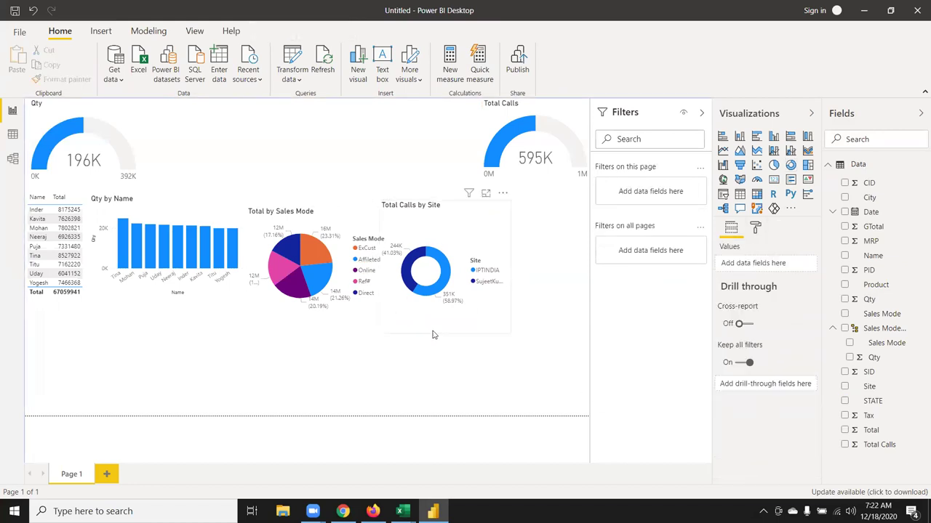
click(436, 331)
Add a Product and Qty table (total 195936) and move it next to the donut chart.
click(538, 378)
click(739, 194)
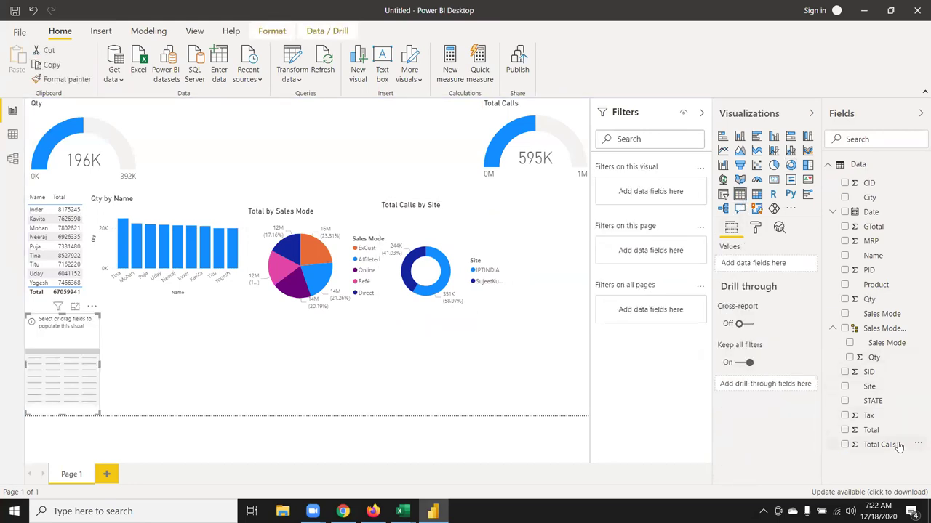
click(887, 287)
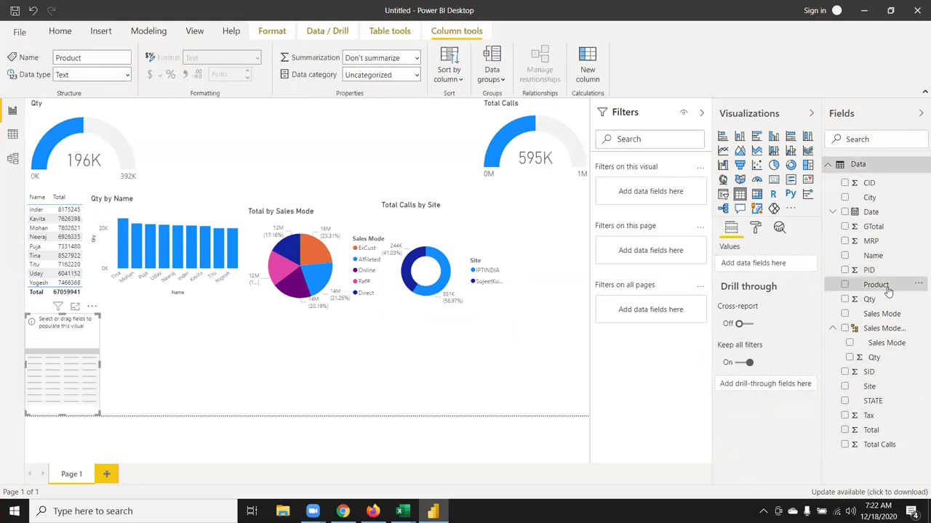
click(844, 285)
click(844, 299)
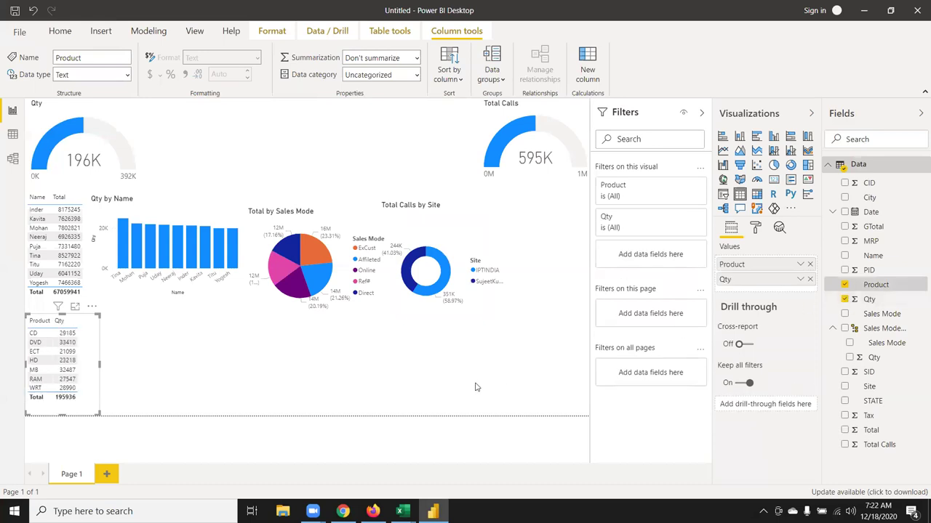
mouse_move(86, 306)
mouse_down()
mouse_move(440, 301)
mouse_move(516, 204)
mouse_up()
click(295, 361)
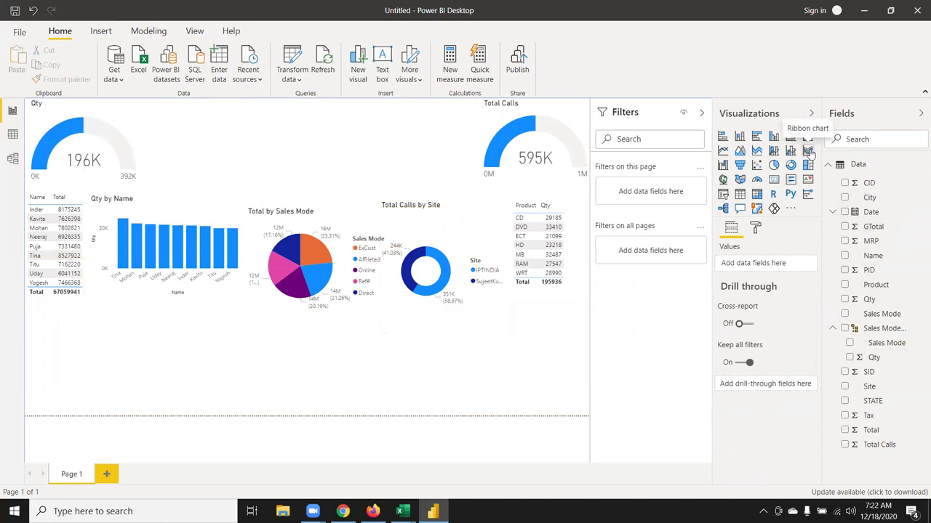
click(807, 151)
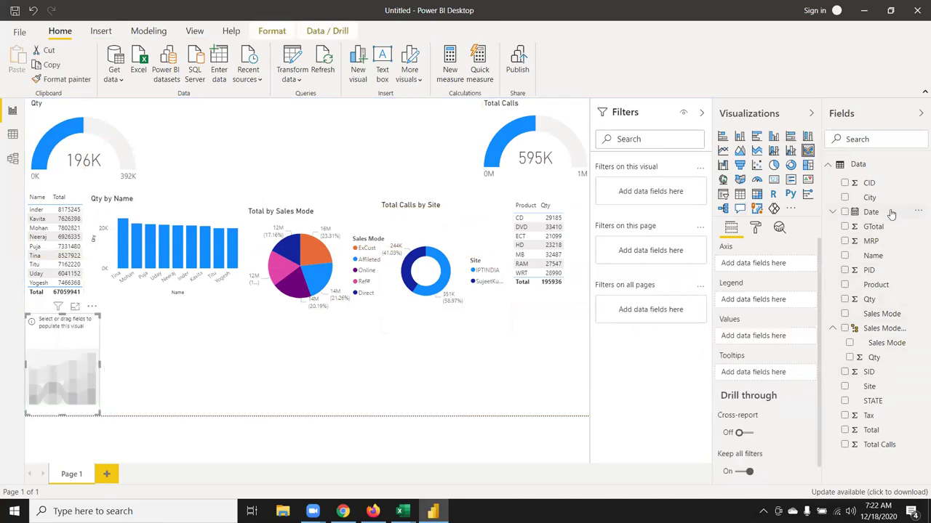
drag(871, 212, 76, 393)
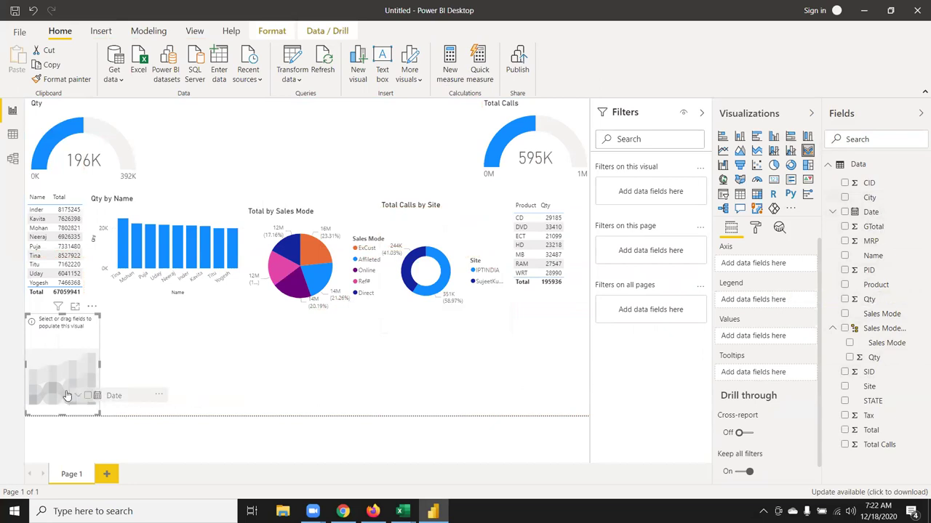
drag(882, 300, 73, 378)
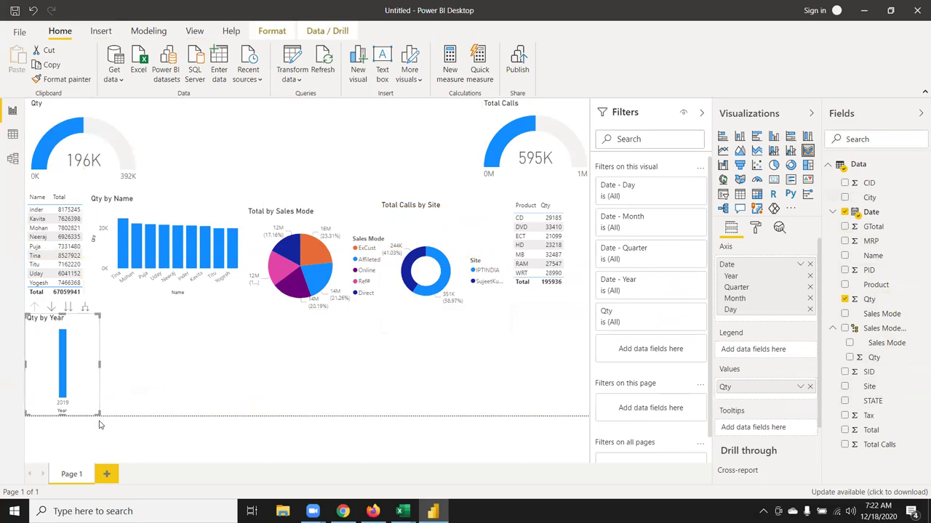
drag(98, 412, 226, 394)
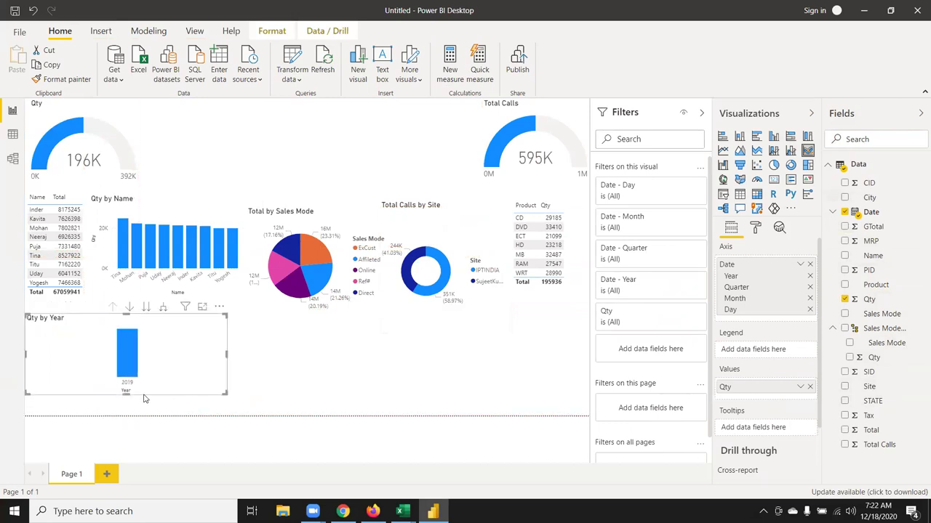
click(164, 308)
click(163, 309)
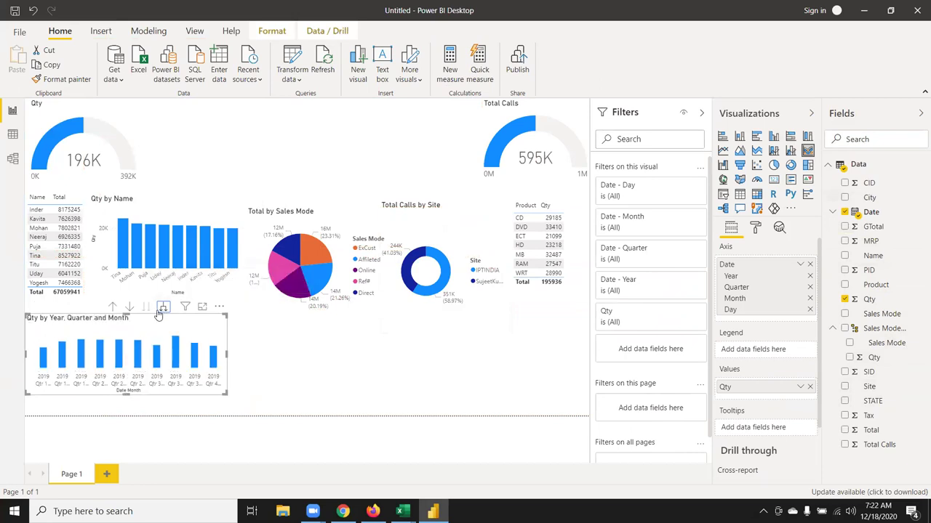
click(161, 309)
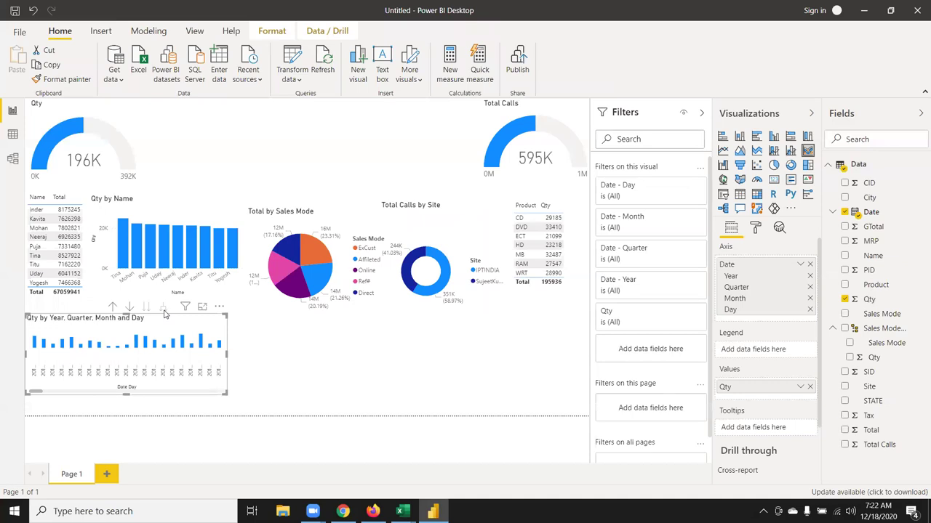
drag(258, 411, 256, 410)
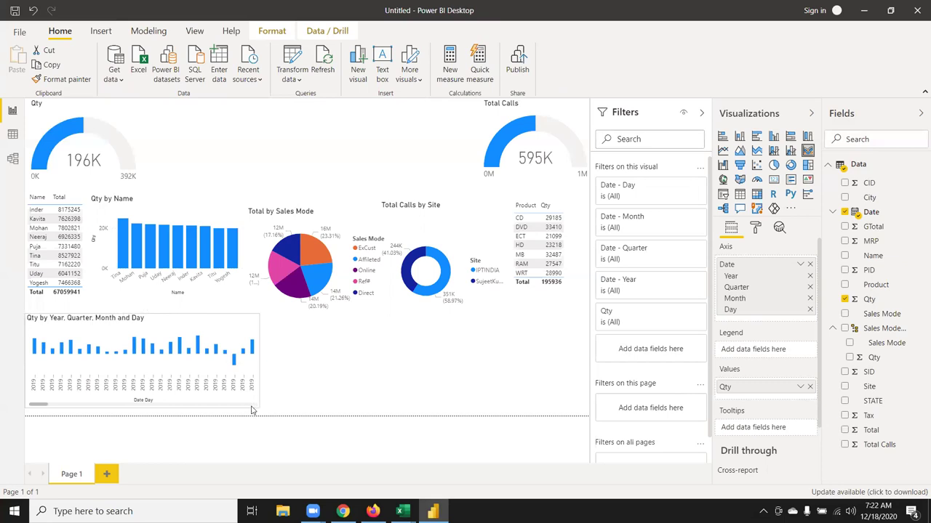
drag(252, 411, 224, 411)
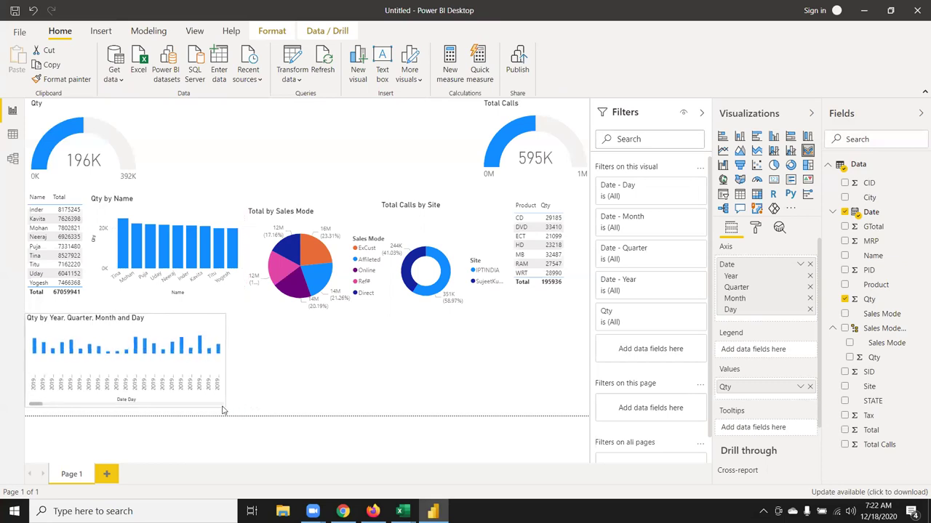
drag(77, 329, 76, 317)
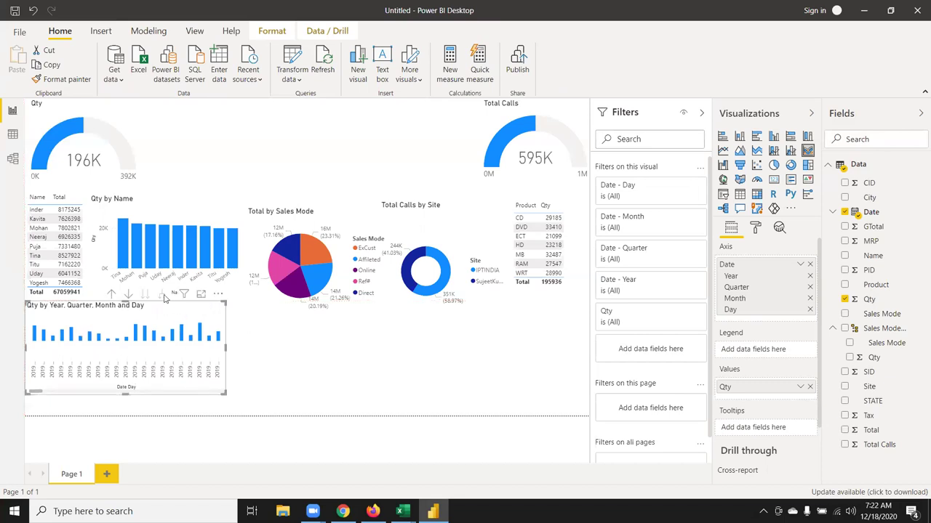
click(128, 294)
click(110, 294)
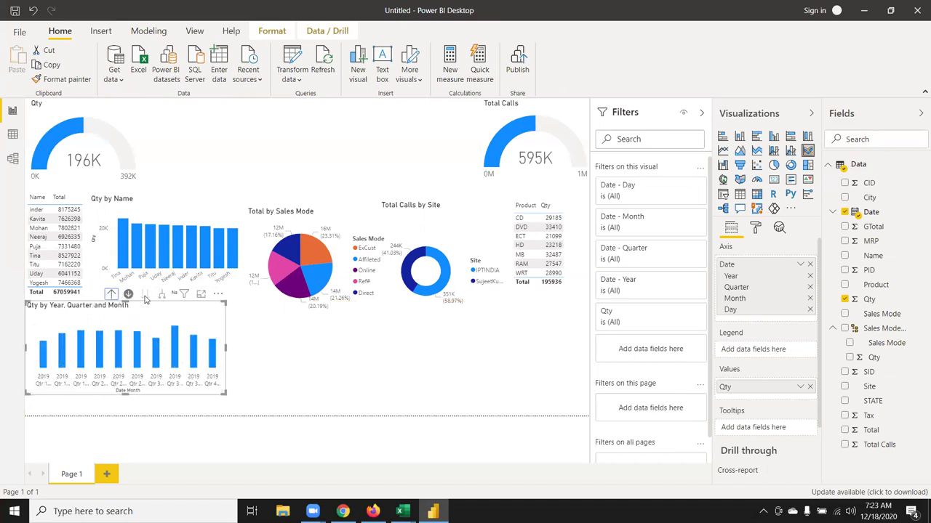
click(129, 295)
click(112, 294)
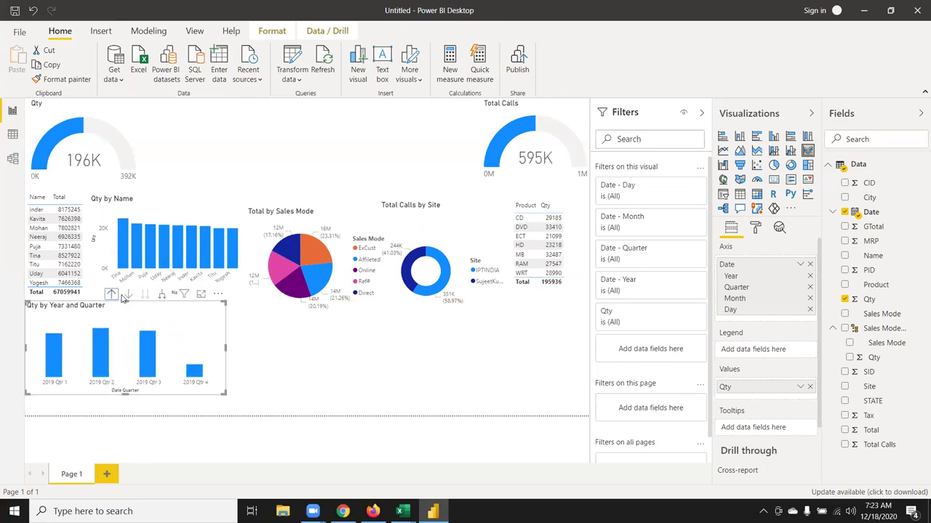
click(128, 295)
click(162, 298)
click(161, 298)
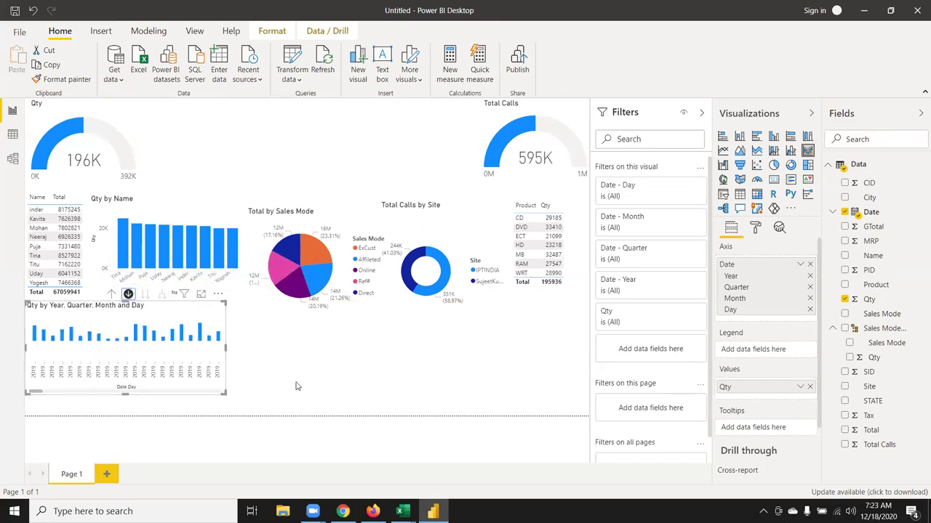
click(264, 383)
click(224, 385)
key(Delete)
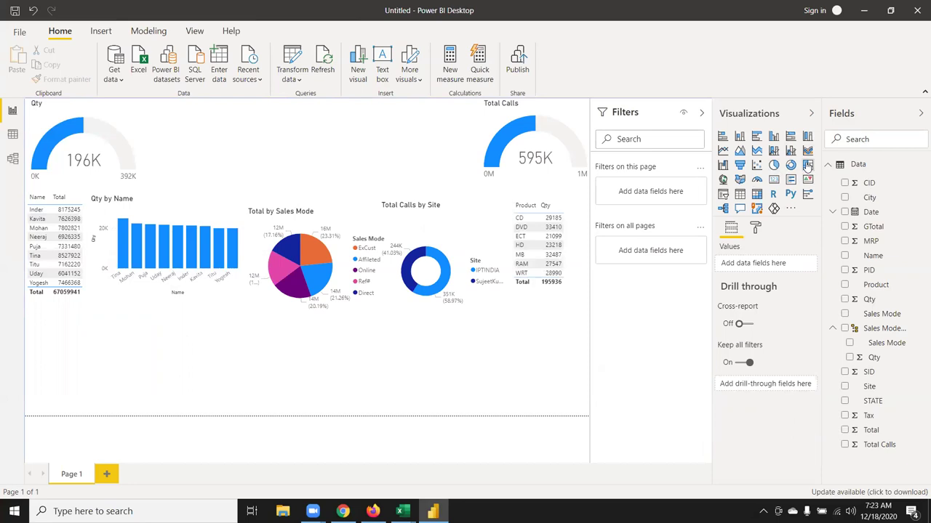
Create a Qty line chart on the Date hierarchy and drill down through quarter and month to day.
click(723, 151)
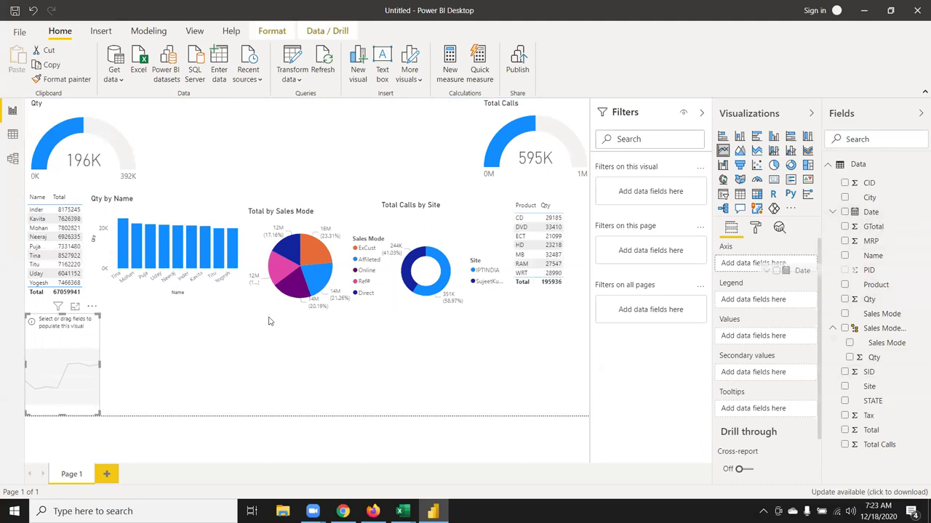
drag(874, 226, 80, 367)
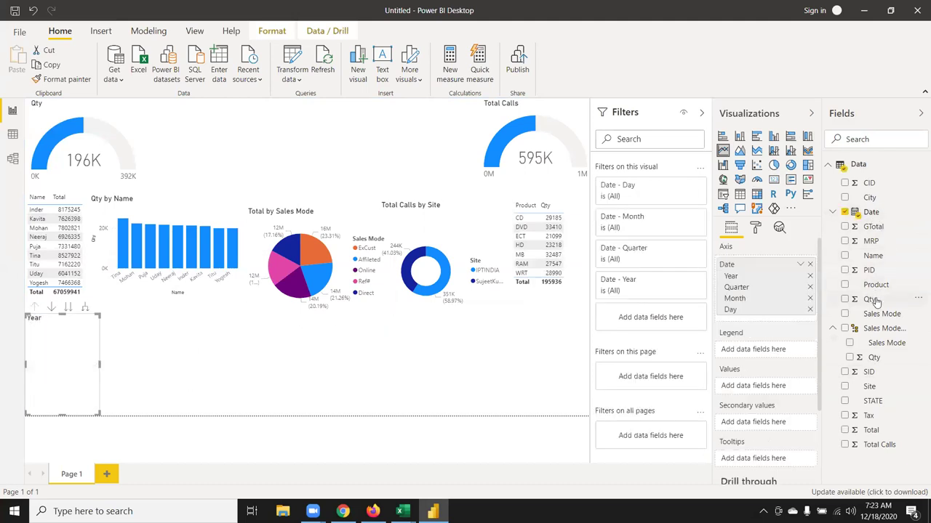
mouse_move(876, 301)
mouse_down()
mouse_move(109, 381)
mouse_move(103, 413)
mouse_move(176, 405)
mouse_up()
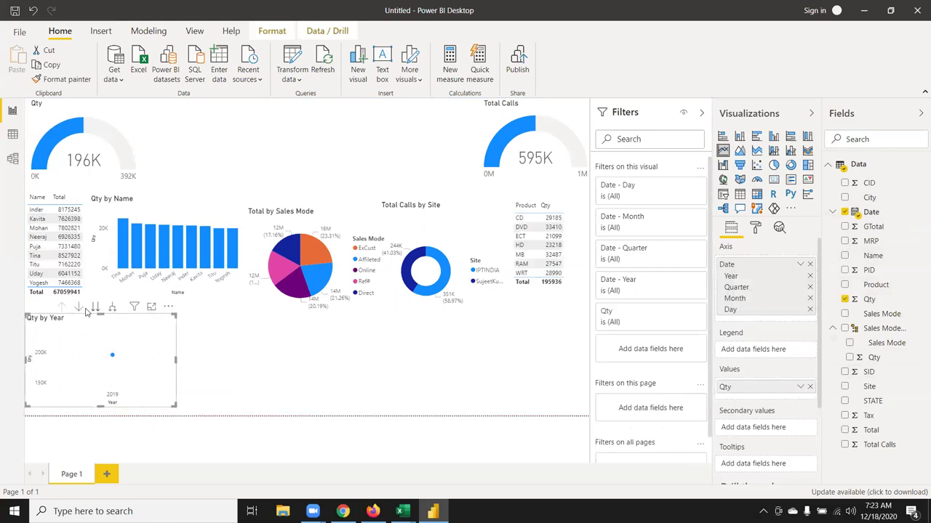
click(96, 308)
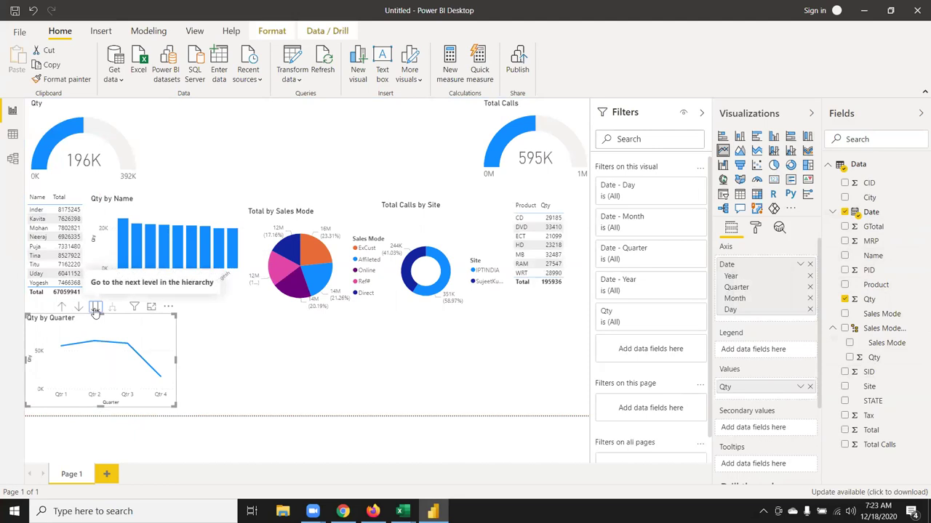
click(95, 308)
click(95, 308)
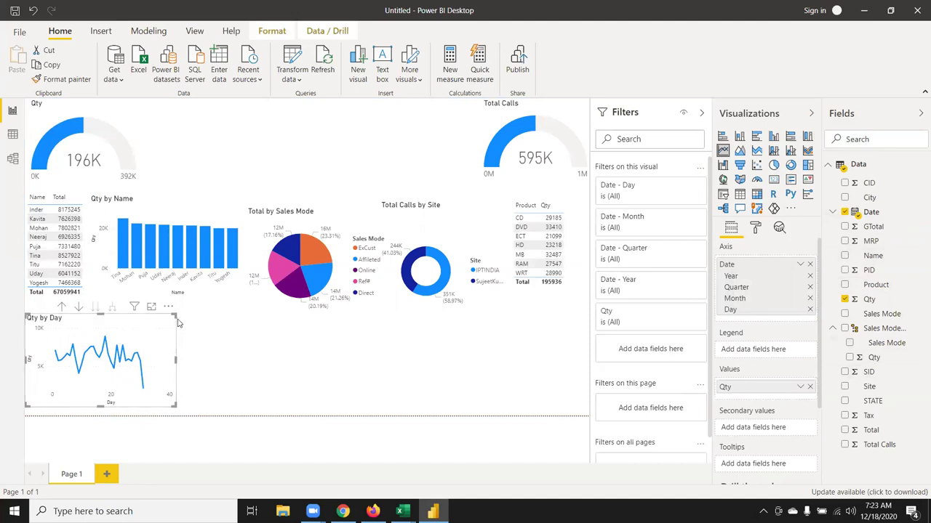
Widen the Qty by Day line chart across the lower left of the page.
click(203, 317)
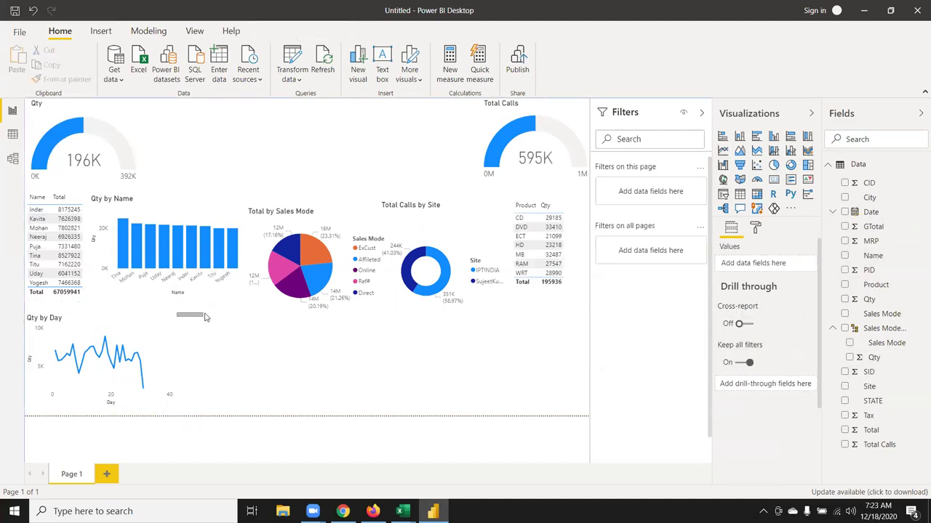
click(149, 337)
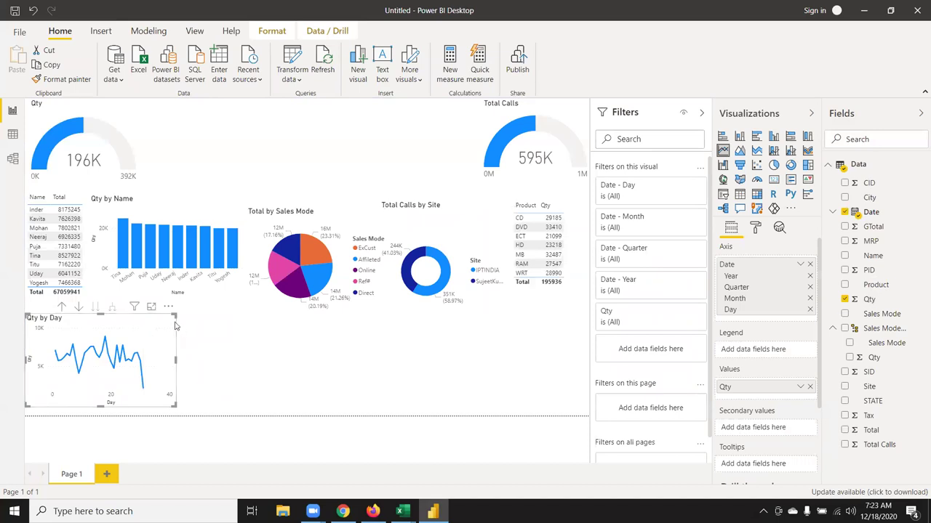
drag(174, 315, 253, 313)
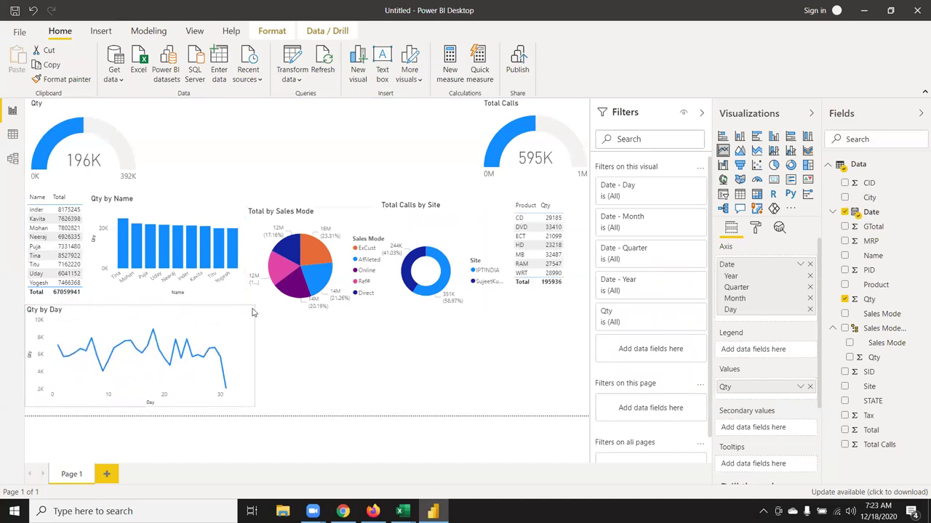
click(386, 378)
Add an enlarged map visual with City as location, trying Qty in the legend before removing it.
click(740, 182)
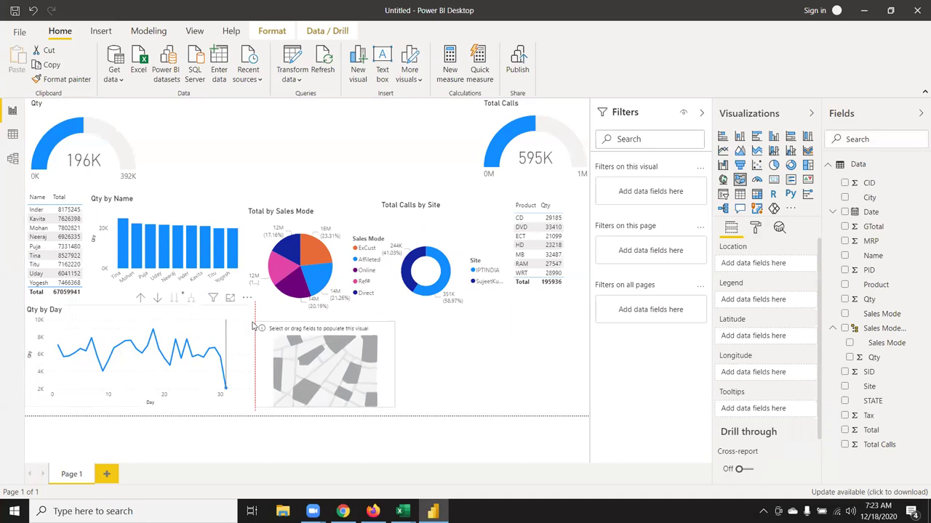
drag(255, 336, 245, 318)
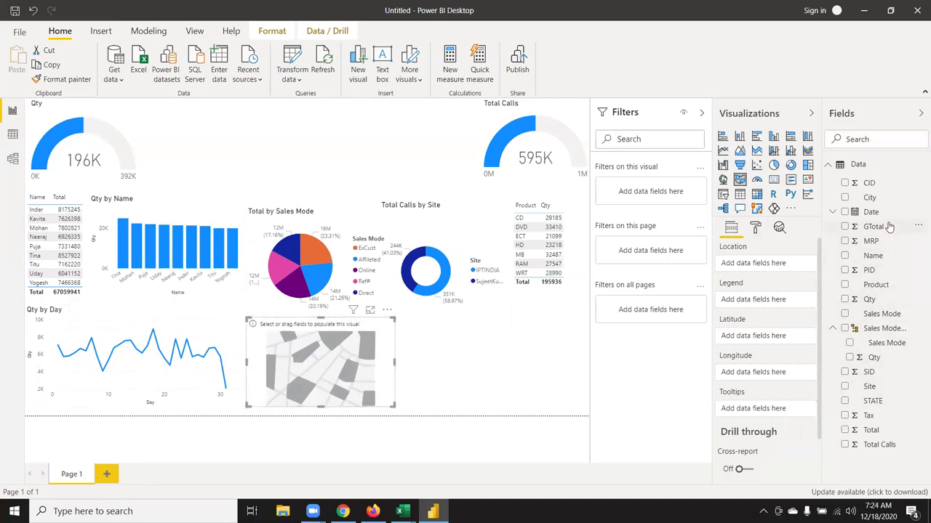
drag(869, 197, 414, 364)
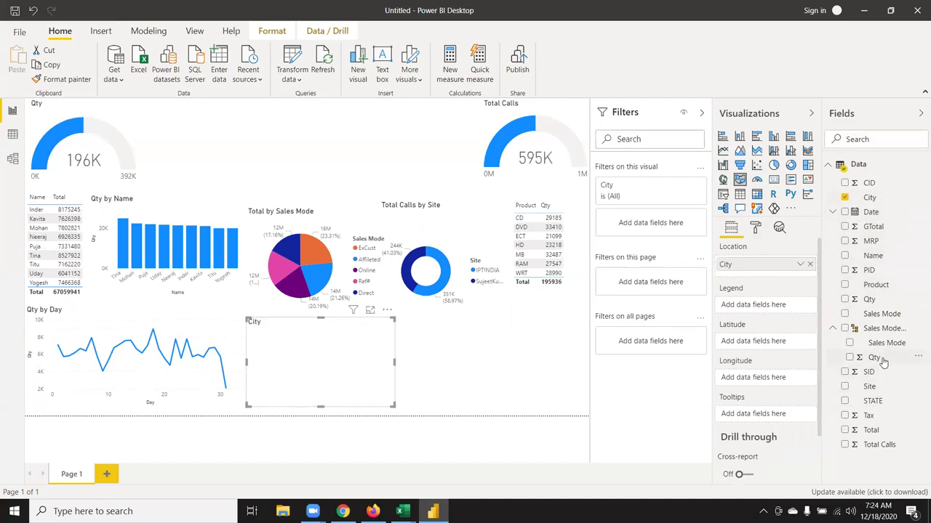
drag(882, 361, 355, 391)
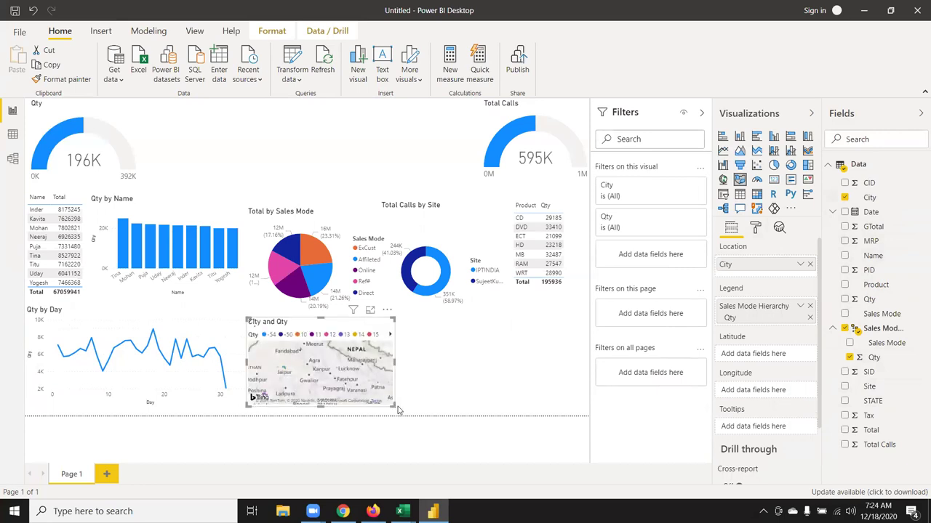
drag(765, 314, 771, 318)
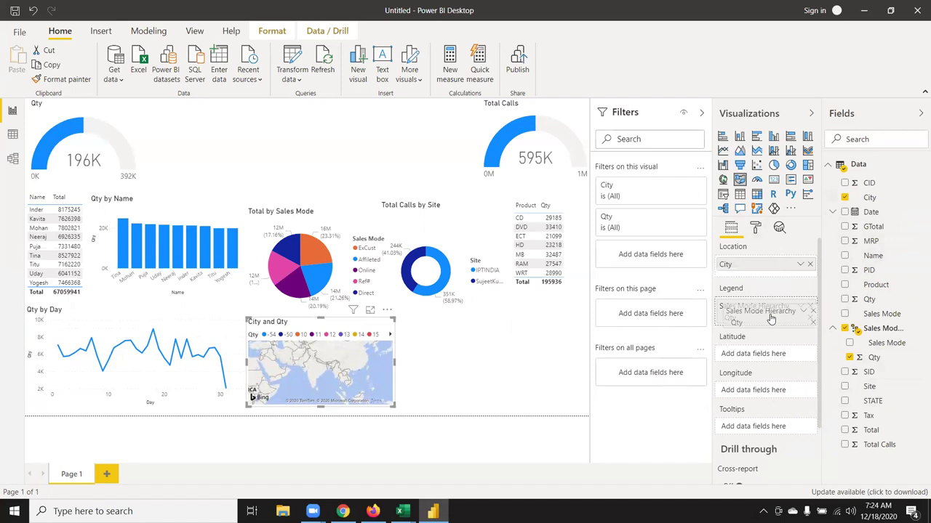
drag(771, 318, 790, 333)
scroll(791, 333, down, 2)
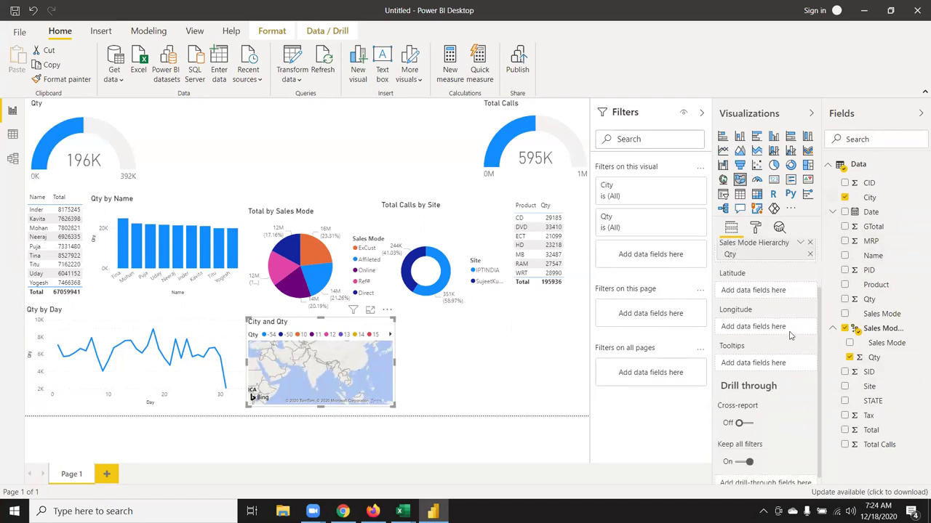
scroll(790, 335, up, 2)
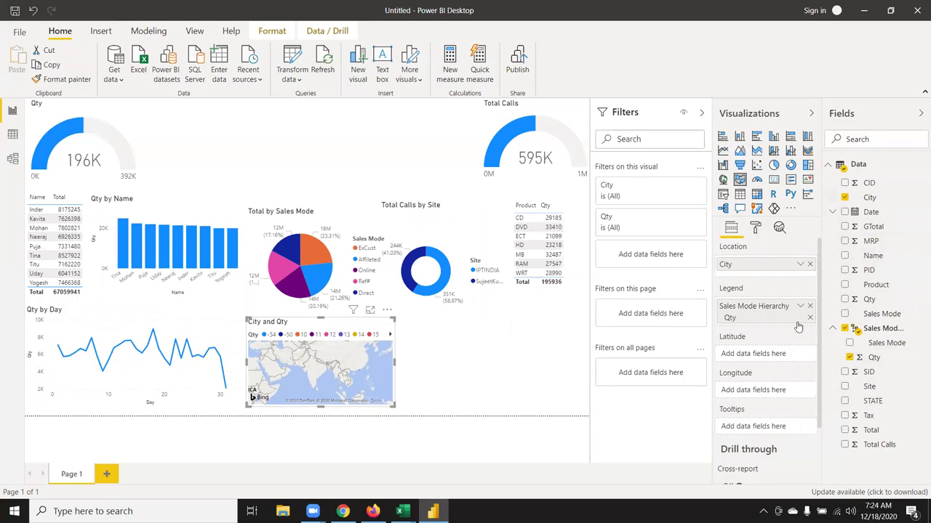
scroll(764, 378, down, 2)
scroll(768, 376, up, 2)
Switch to the Map type, make Qty size the dots, and enlarge the map.
click(724, 182)
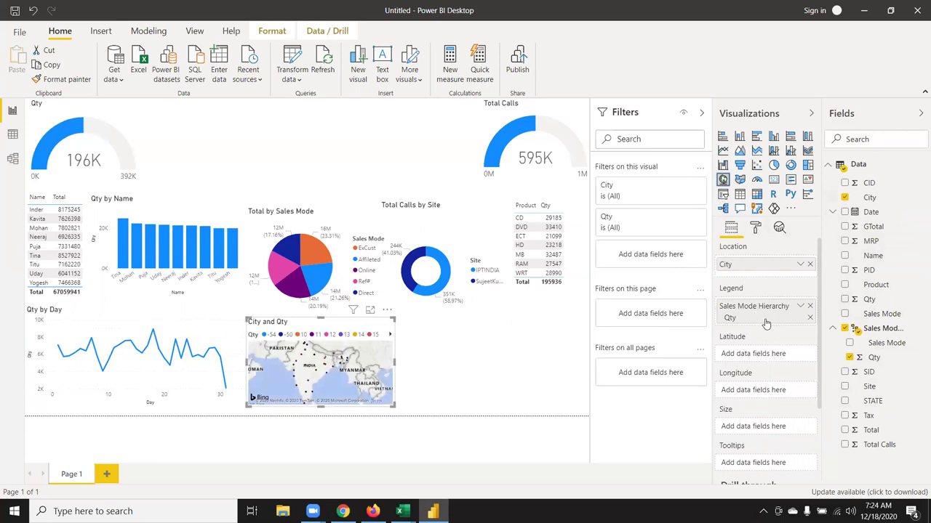
scroll(767, 319, down, 3)
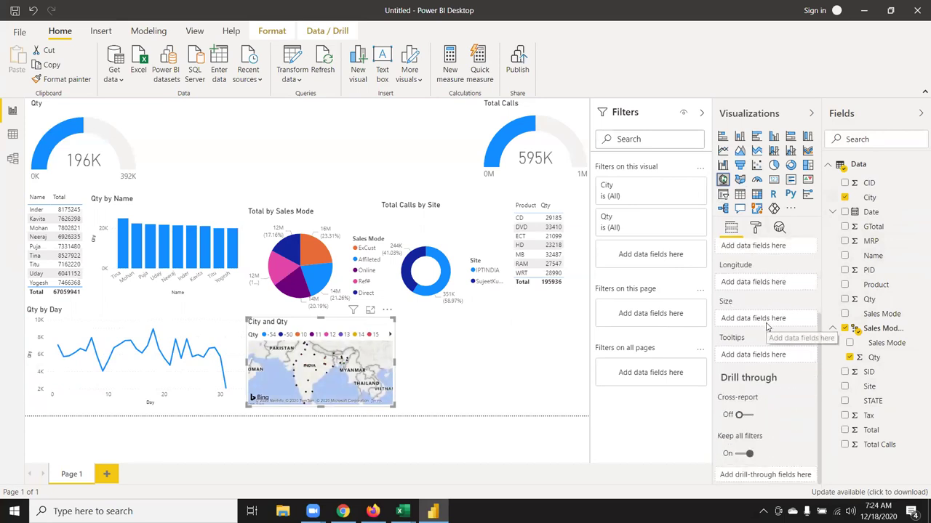
scroll(760, 302, up, 2)
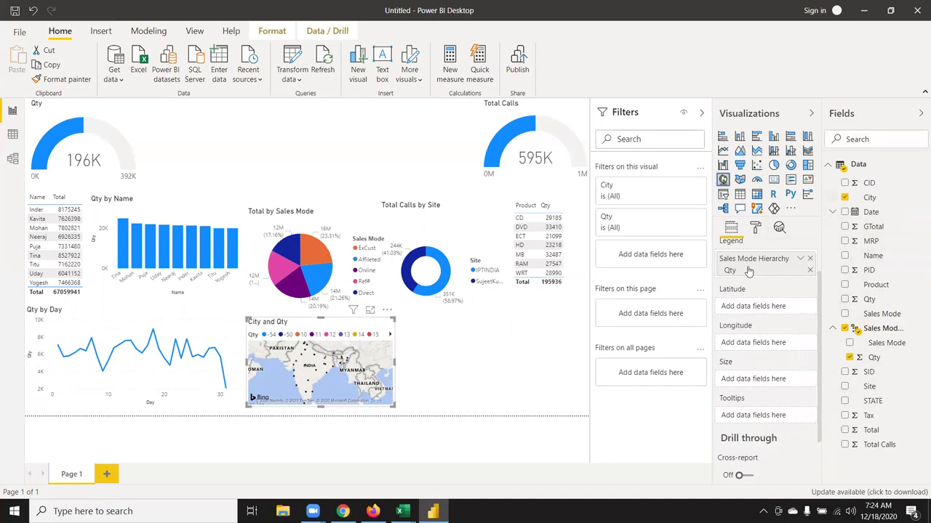
drag(749, 271, 753, 381)
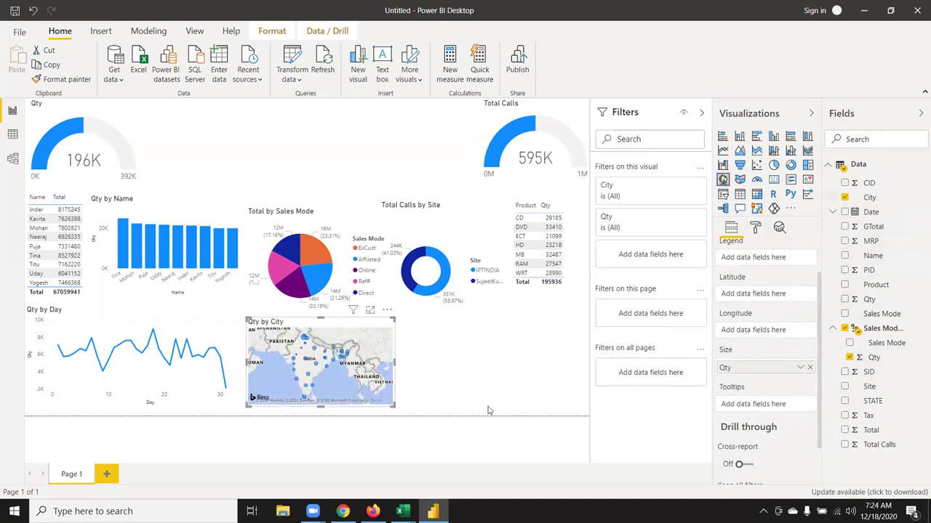
drag(246, 322, 246, 310)
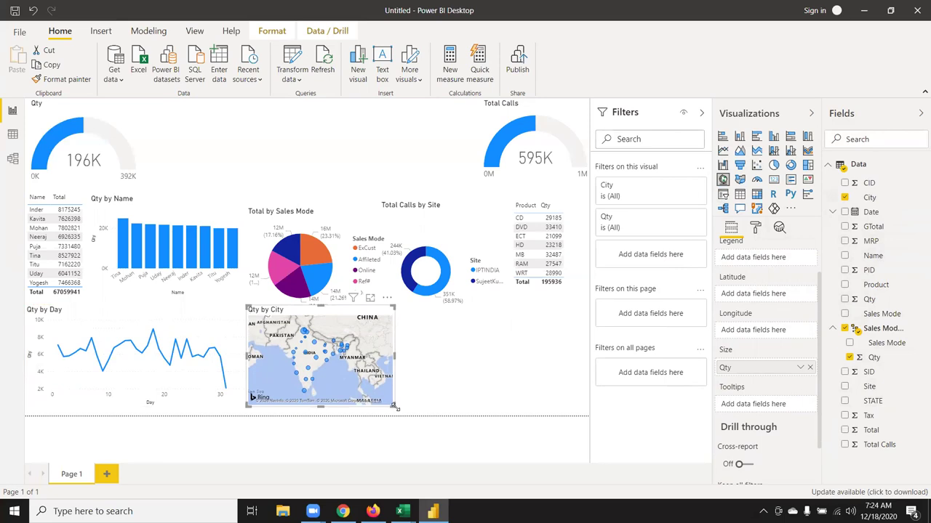
drag(397, 408, 398, 417)
Add a treemap beside the map, grouped by Product, with Qty and Count of Sales Mode as values.
click(492, 386)
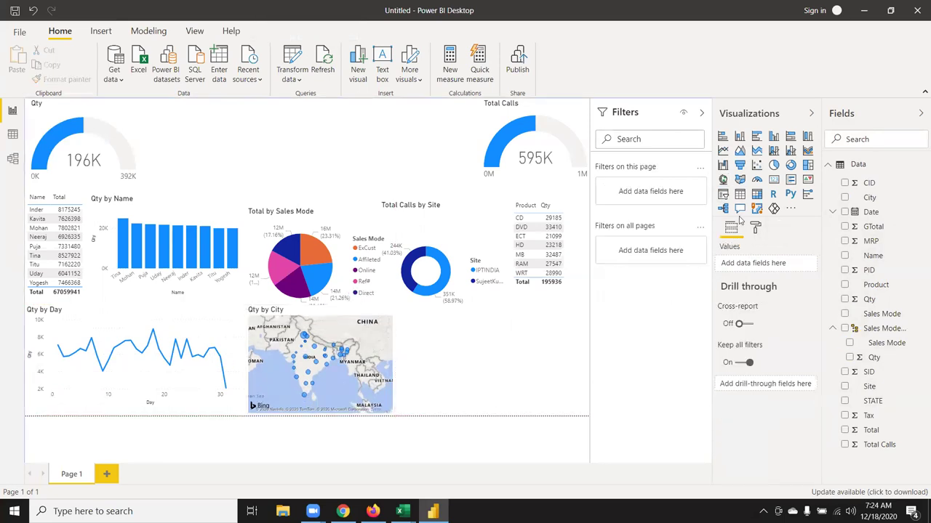
click(807, 165)
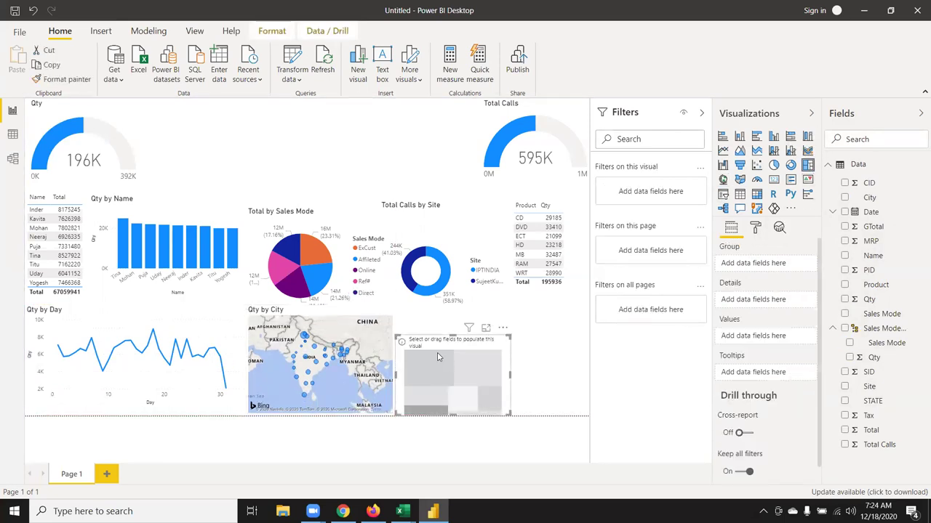
drag(430, 334, 422, 324)
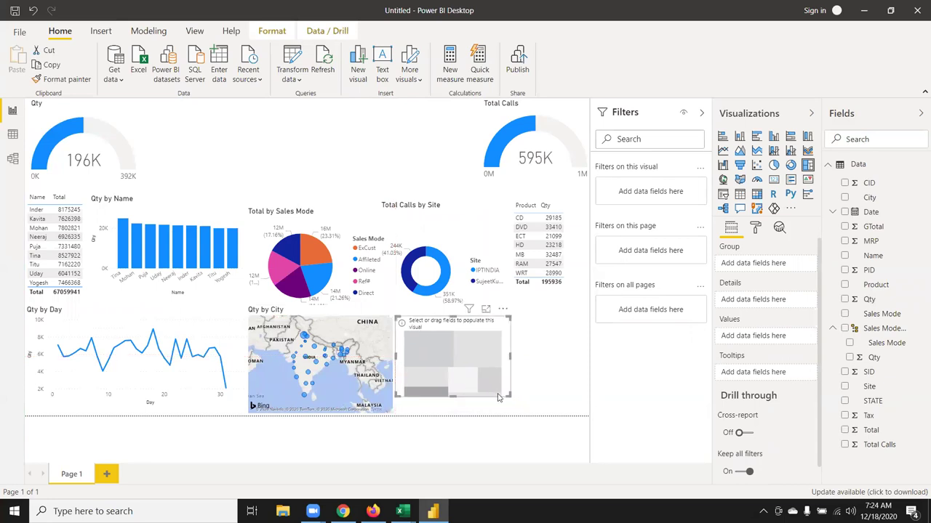
drag(508, 396, 586, 407)
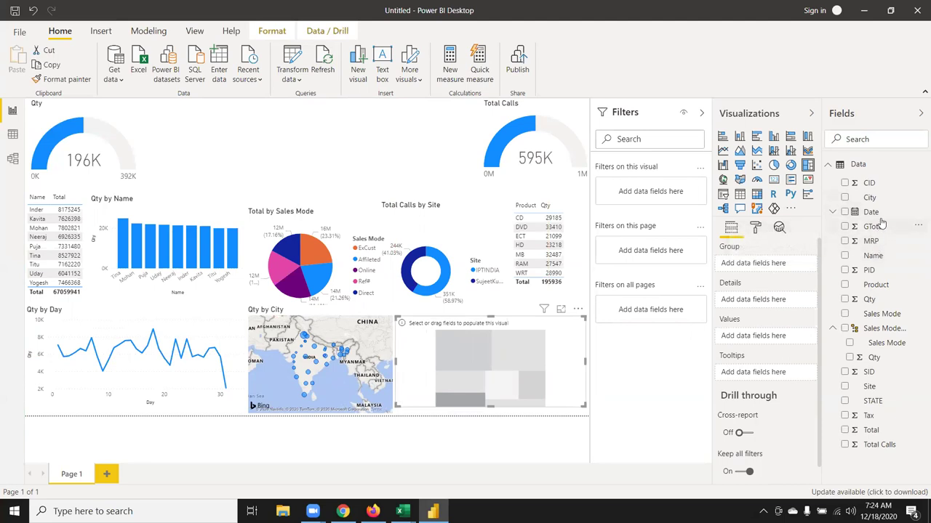
mouse_move(876, 285)
mouse_down()
mouse_move(721, 394)
mouse_move(492, 356)
mouse_up()
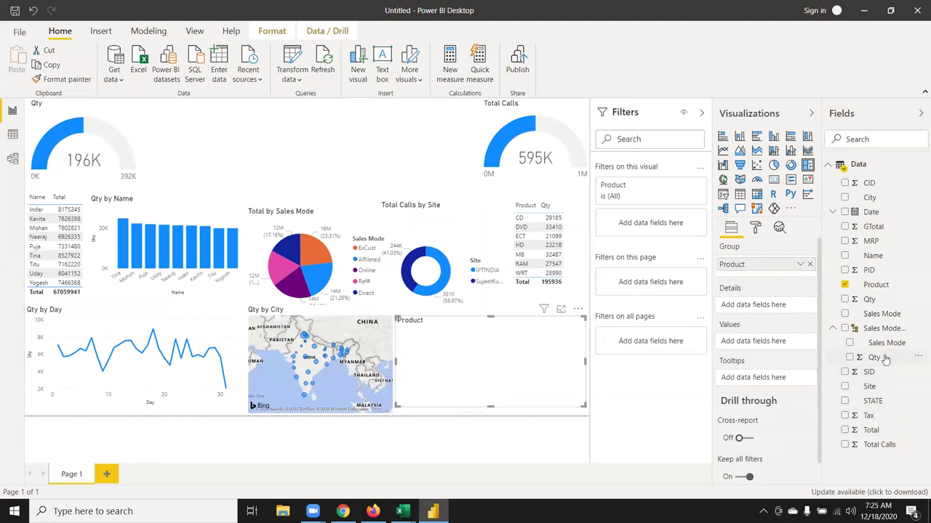
mouse_move(885, 359)
mouse_down()
mouse_move(669, 384)
mouse_move(541, 371)
mouse_up()
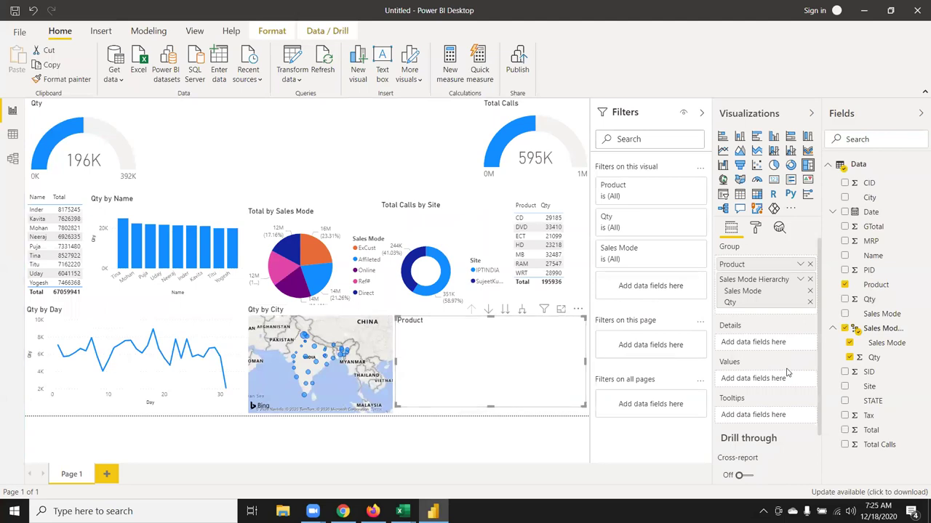
mouse_move(756, 289)
mouse_down()
mouse_move(820, 358)
mouse_move(772, 379)
mouse_up()
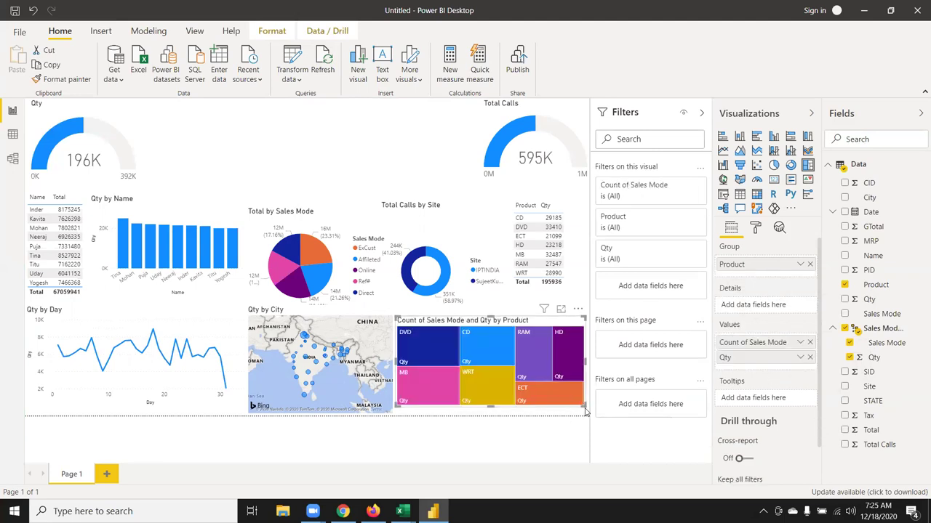
click(390, 121)
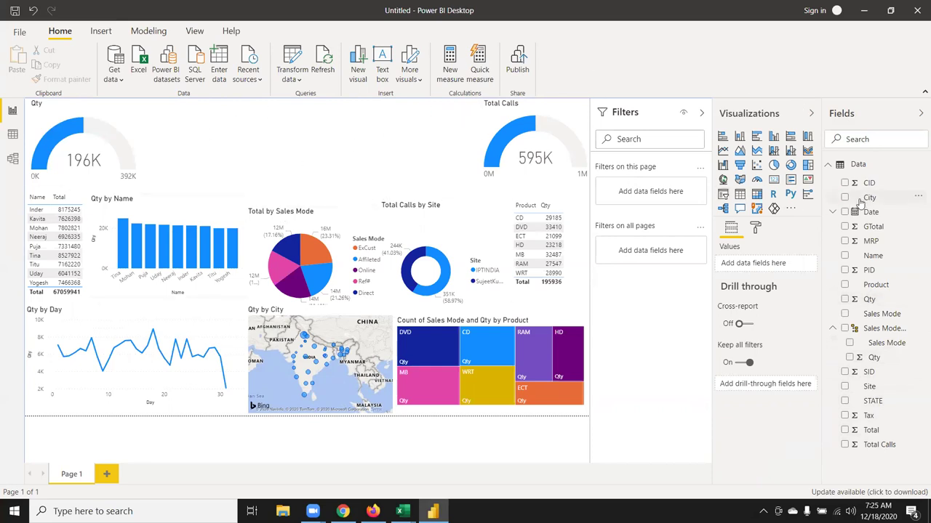
click(724, 196)
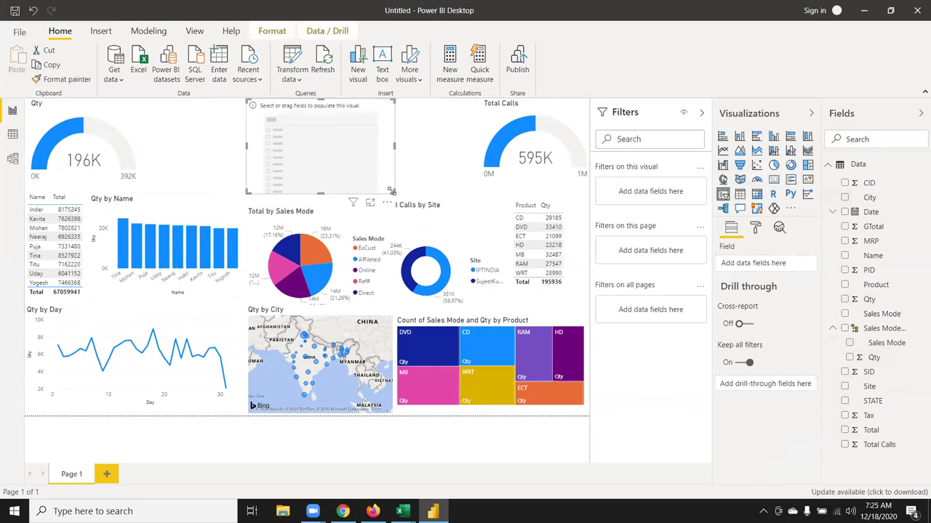
drag(391, 191, 458, 144)
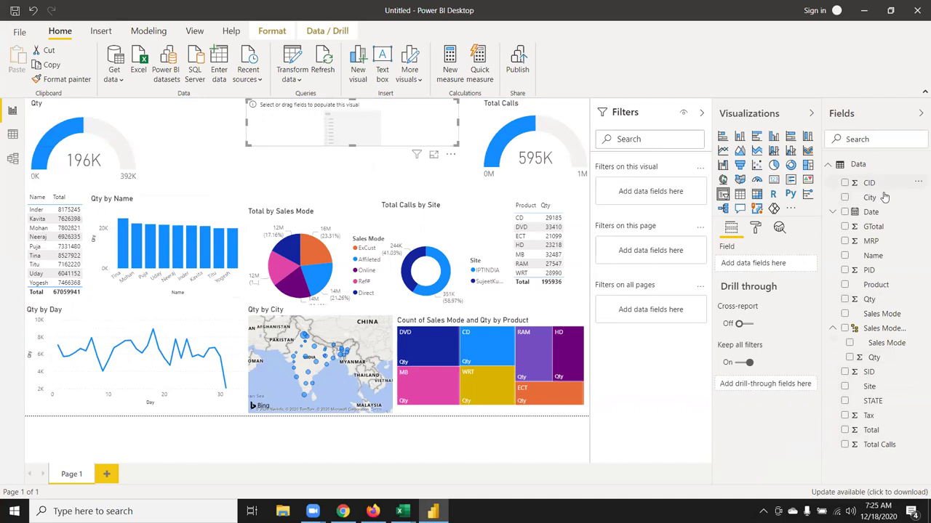
drag(884, 212, 373, 130)
click(320, 172)
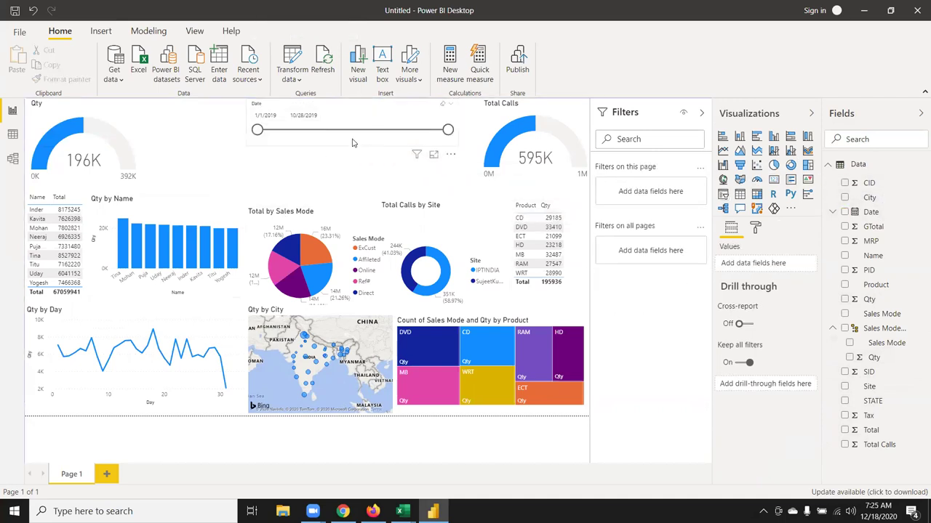
click(422, 125)
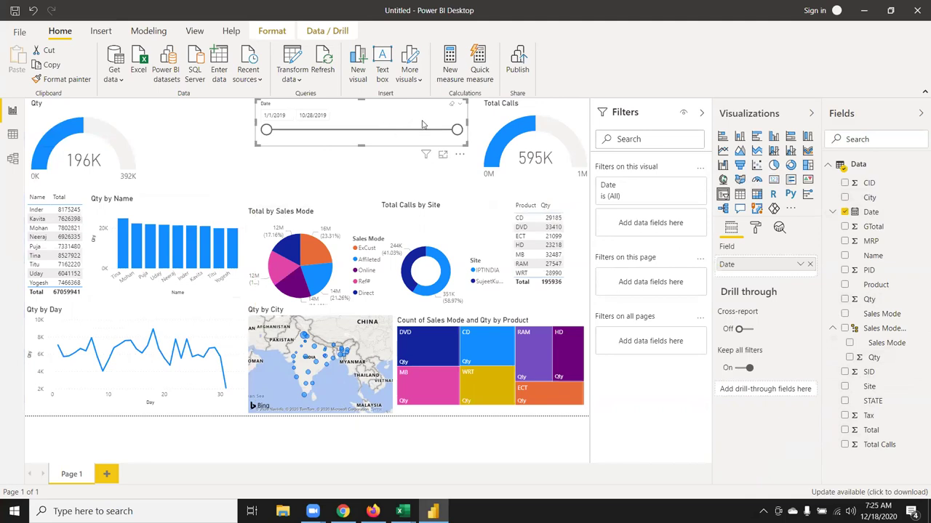
click(461, 108)
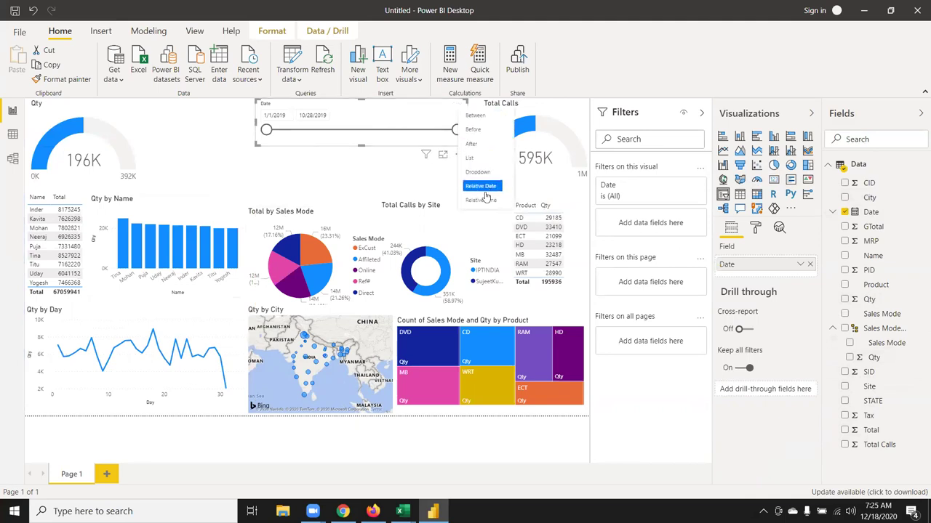
click(320, 161)
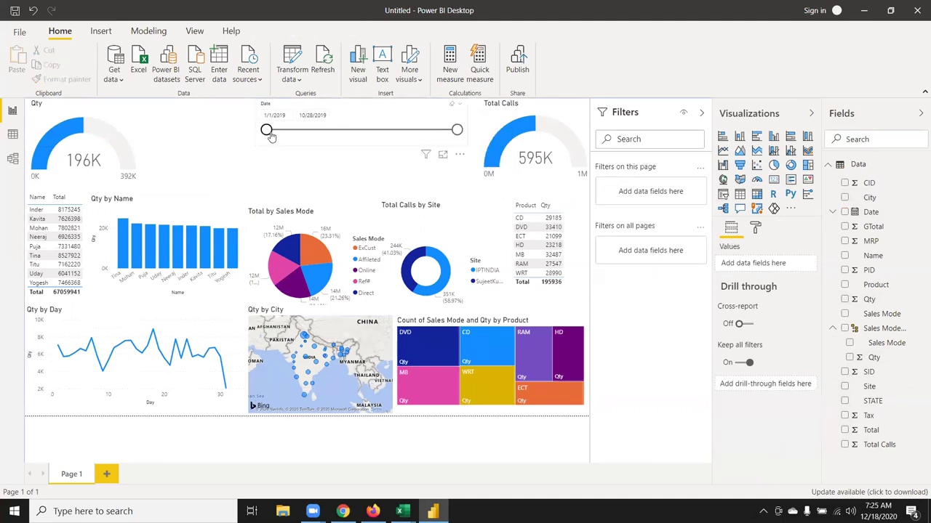
drag(294, 131, 280, 133)
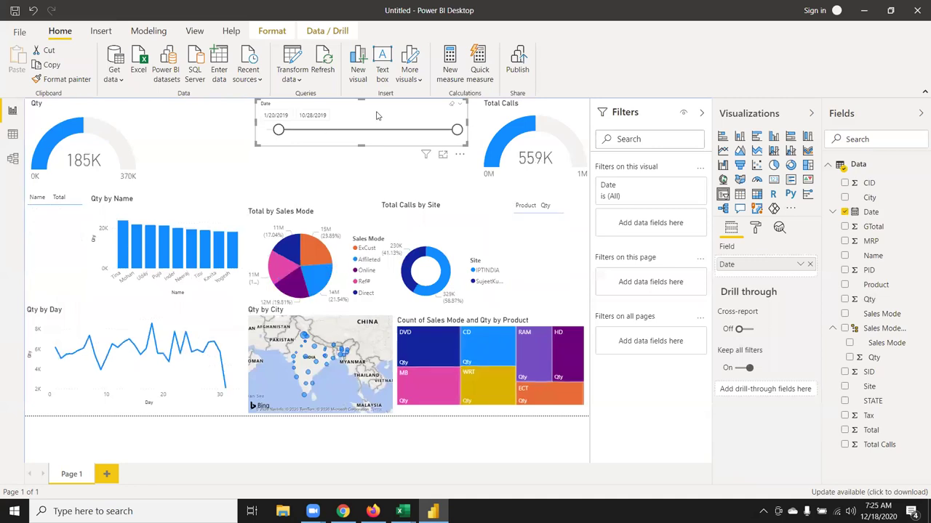
key(Delete)
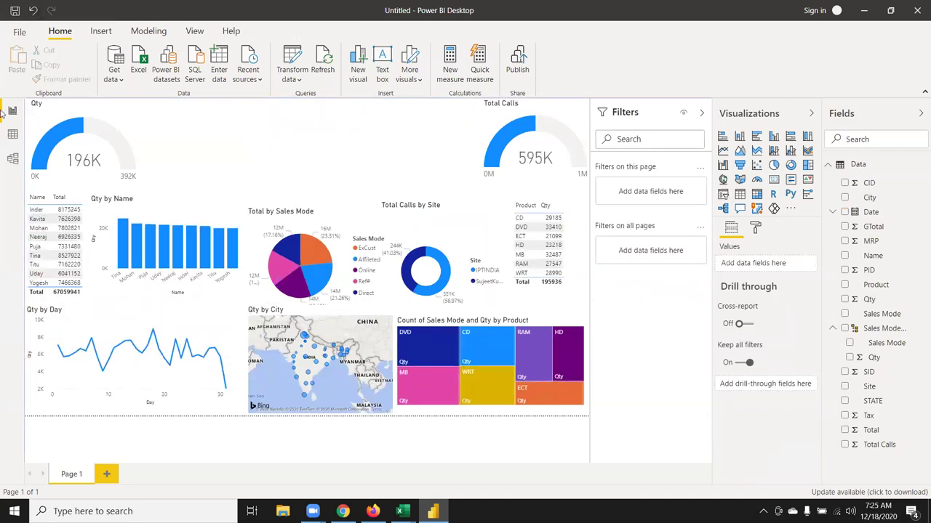
In Data view, inspect the Date column's values through its sort and filter list.
click(12, 133)
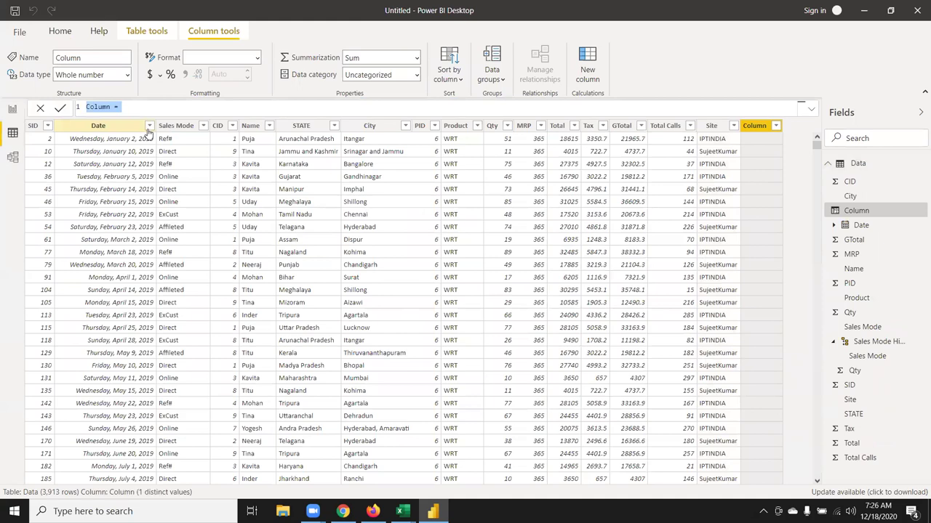
click(149, 128)
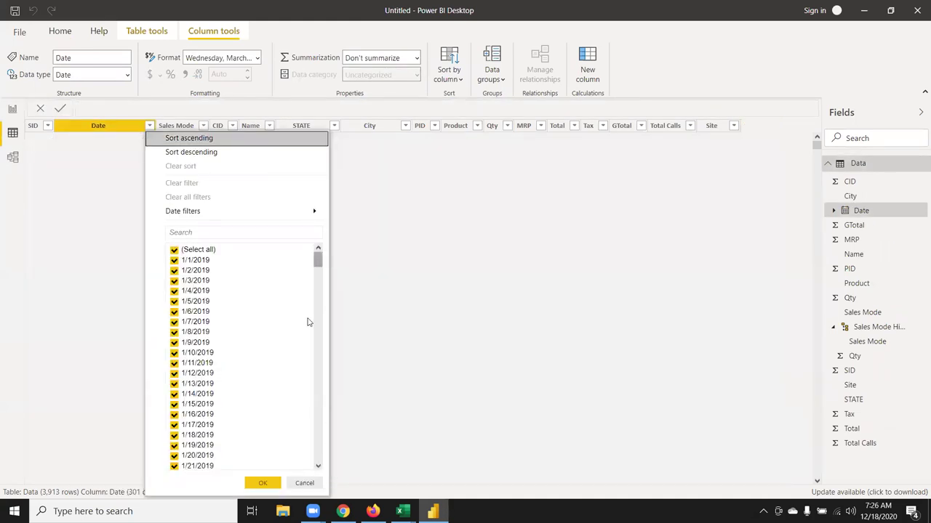
scroll(314, 300, down, 10)
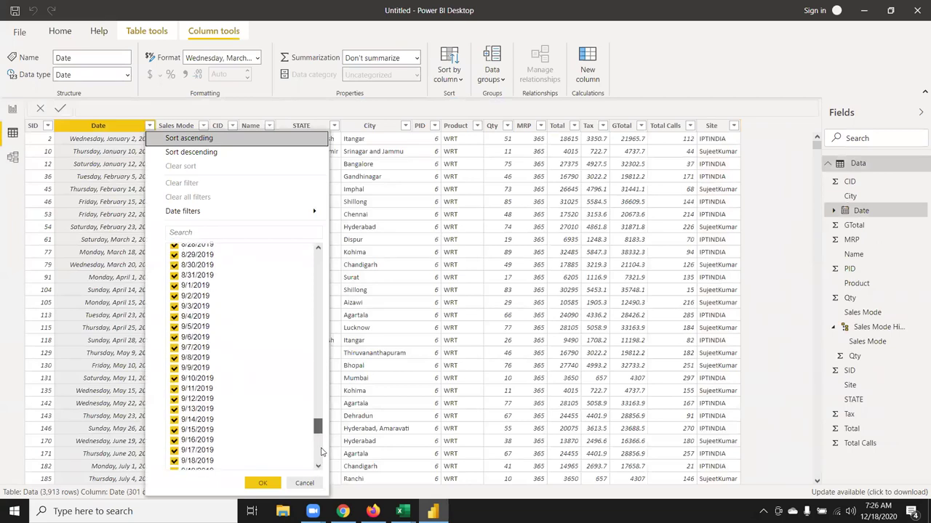
drag(320, 340, 369, 157)
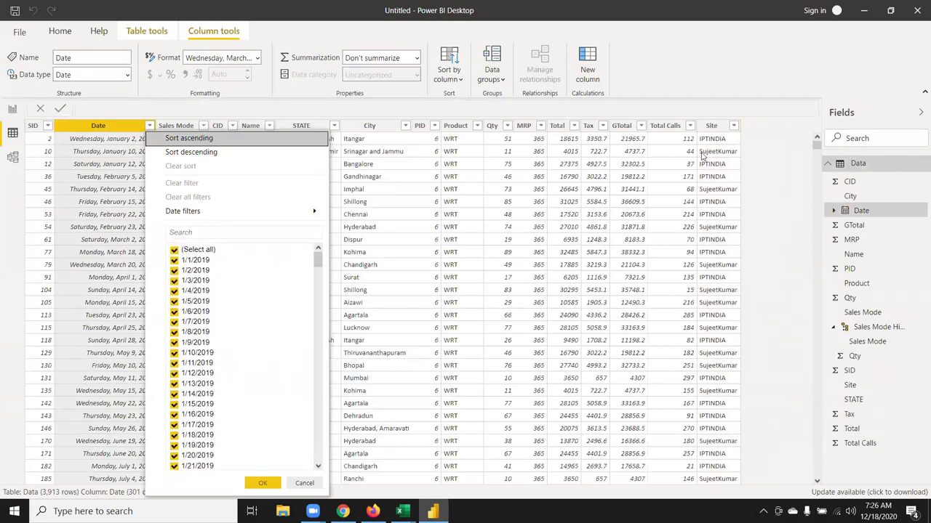
click(760, 157)
Create the calculated column Month = FORMAT(Data[Date],"MMM-YY").
click(588, 71)
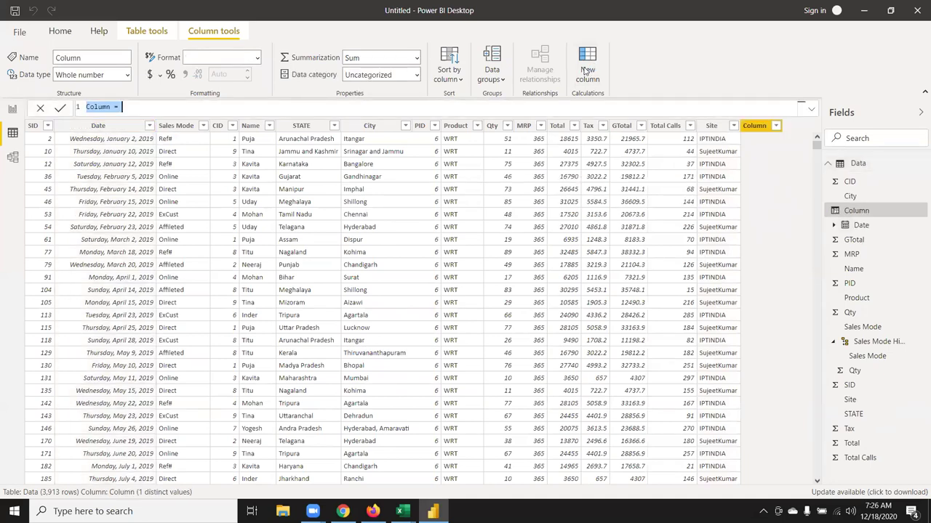
double_click(98, 107)
text(Month = f)
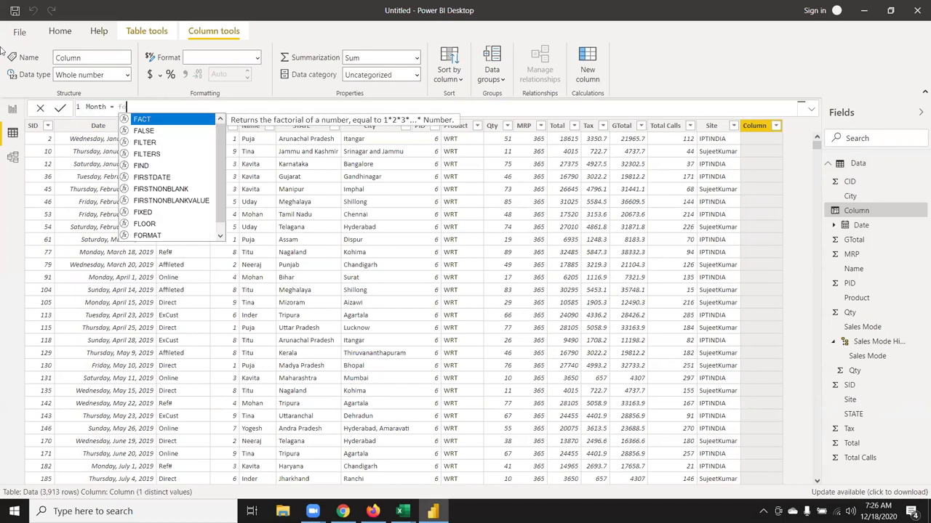
text(orm)
key(Tab)
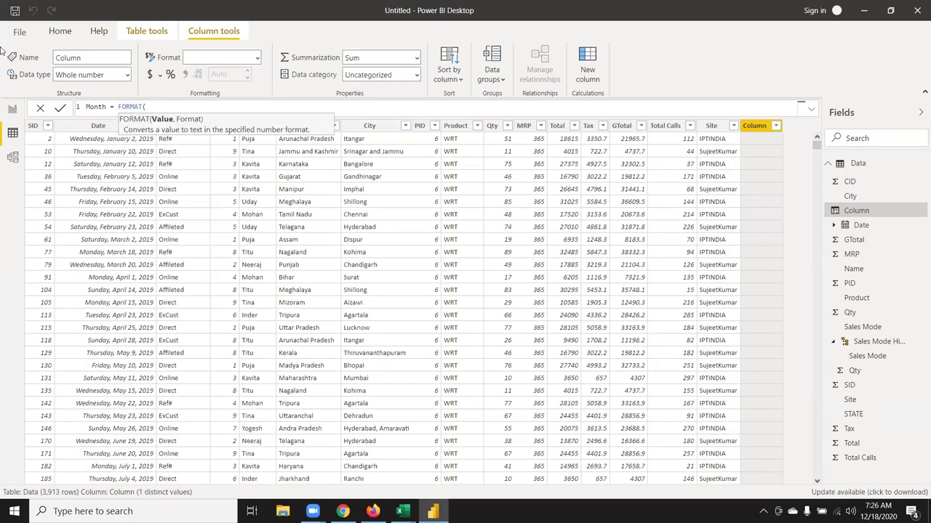
text(date)
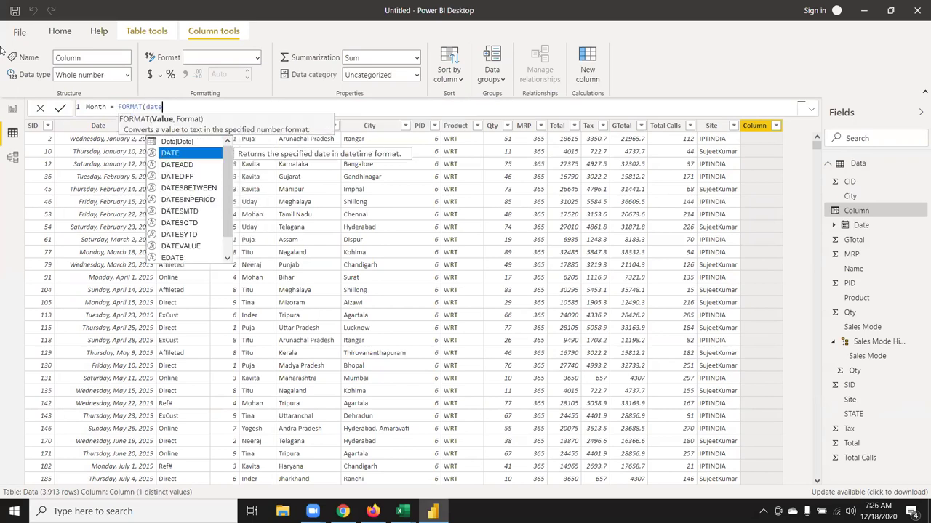
key(Up)
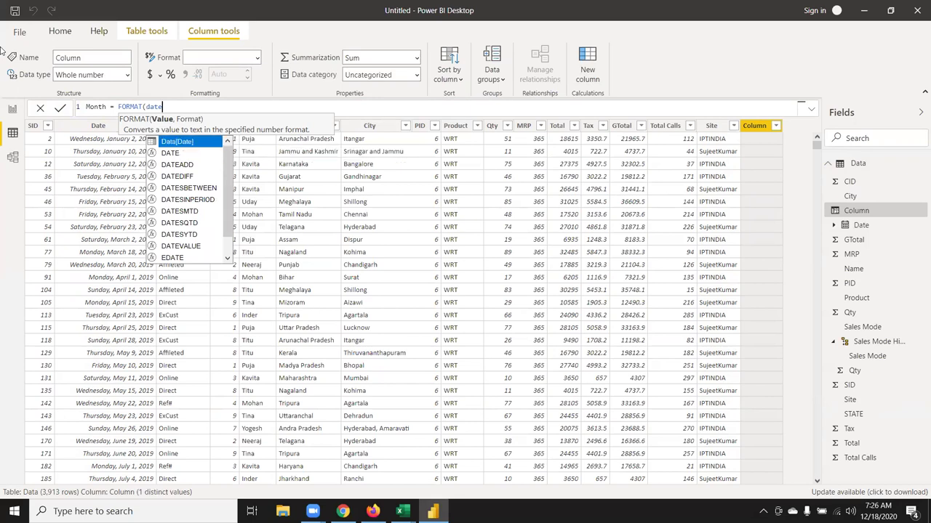
key(Tab)
text(,)
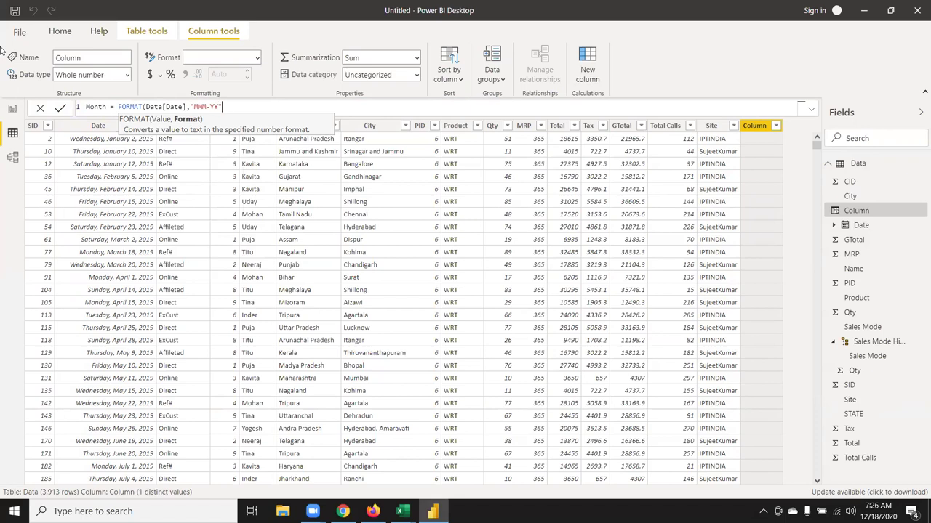
text())
key(Return)
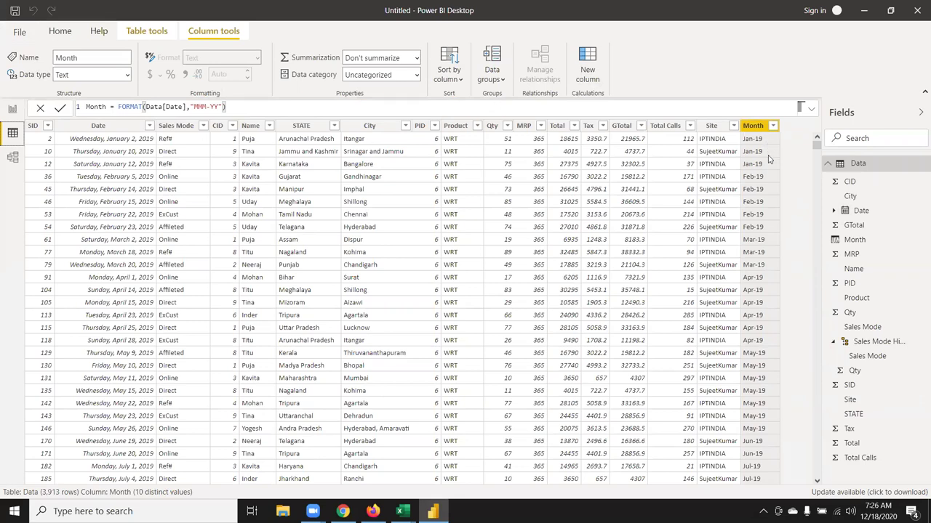
click(15, 109)
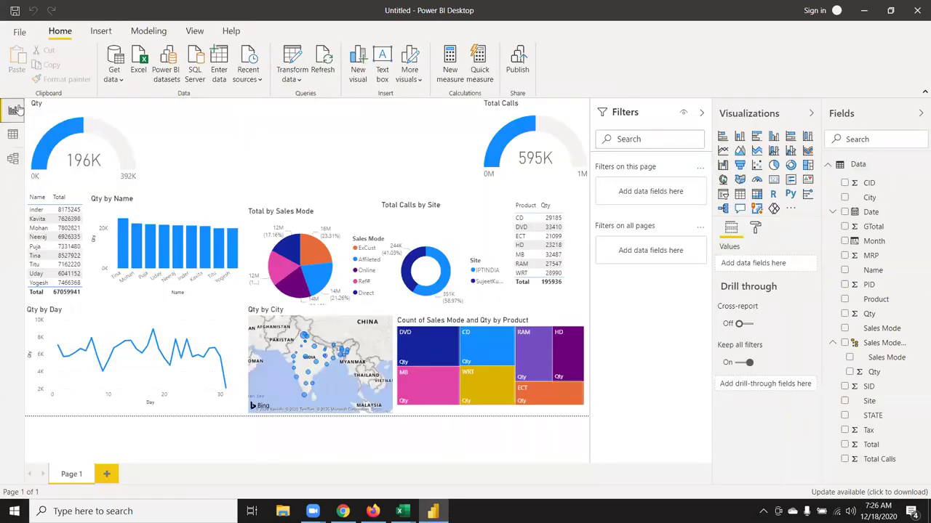
Add a Month slicer in Dropdown style, resized into a compact box at the top.
click(724, 195)
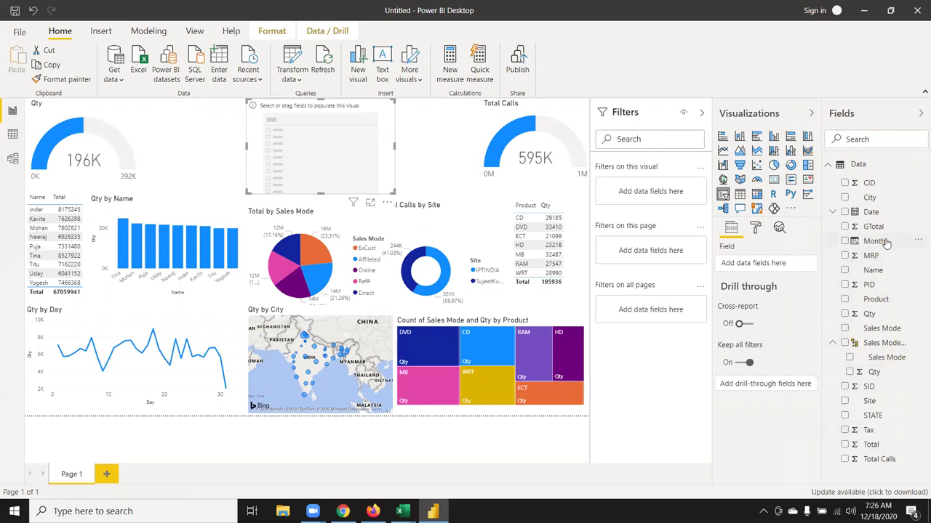
drag(880, 245, 358, 165)
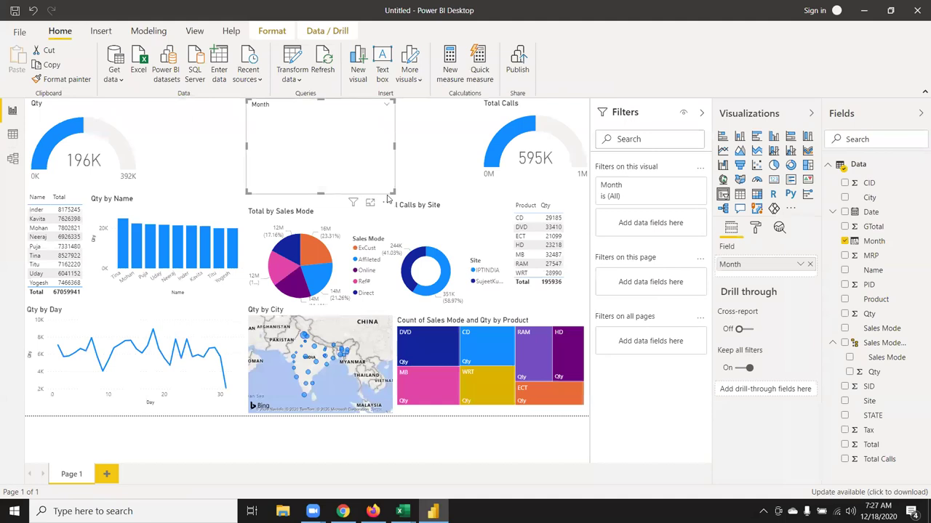
mouse_move(393, 193)
mouse_down()
mouse_move(479, 129)
mouse_move(471, 121)
mouse_up()
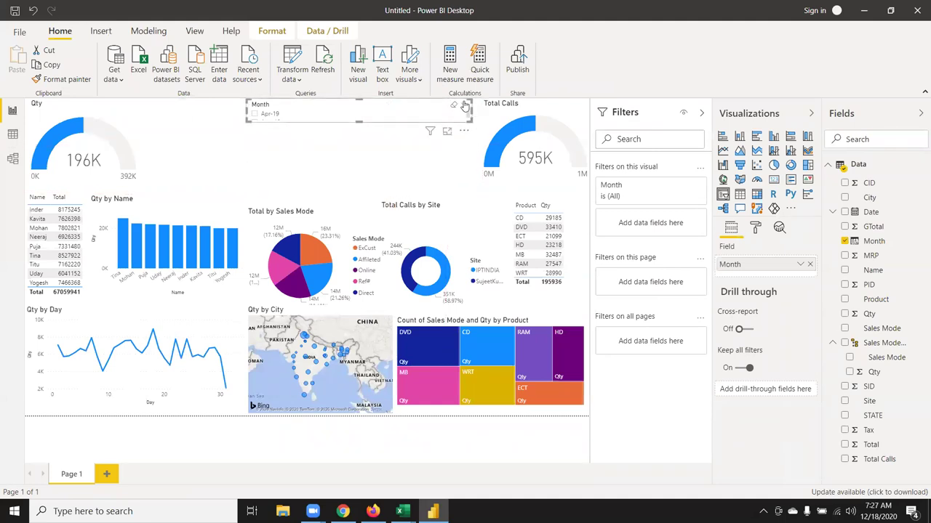
click(466, 106)
click(480, 132)
drag(247, 102, 391, 106)
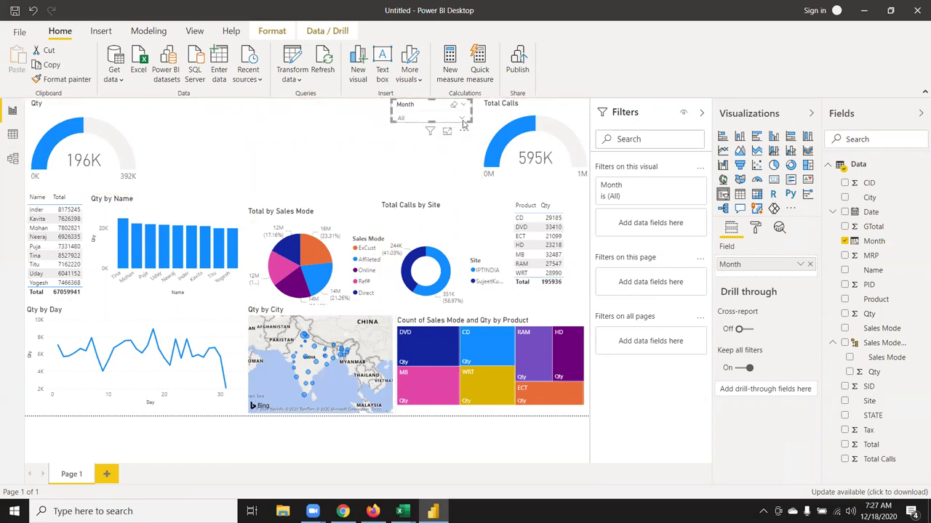
mouse_move(467, 120)
mouse_down()
mouse_move(477, 130)
mouse_move(446, 117)
mouse_up()
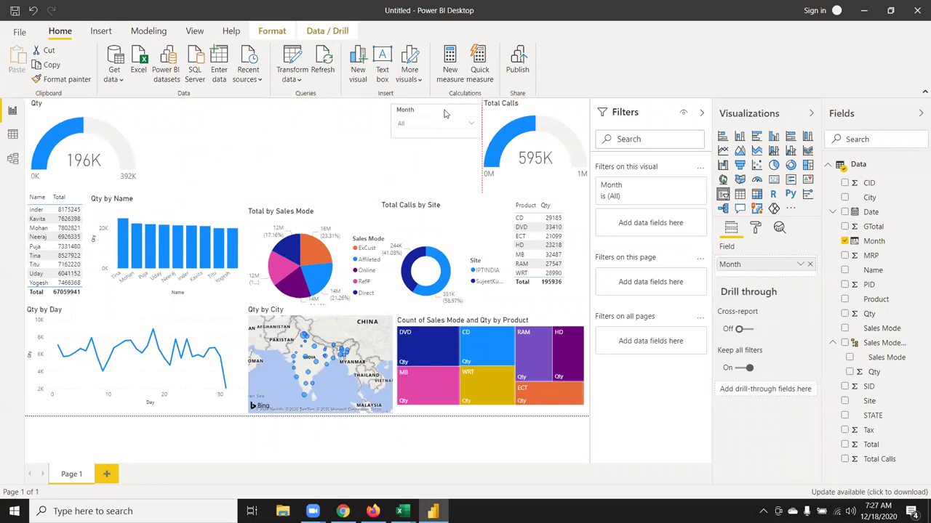
click(322, 134)
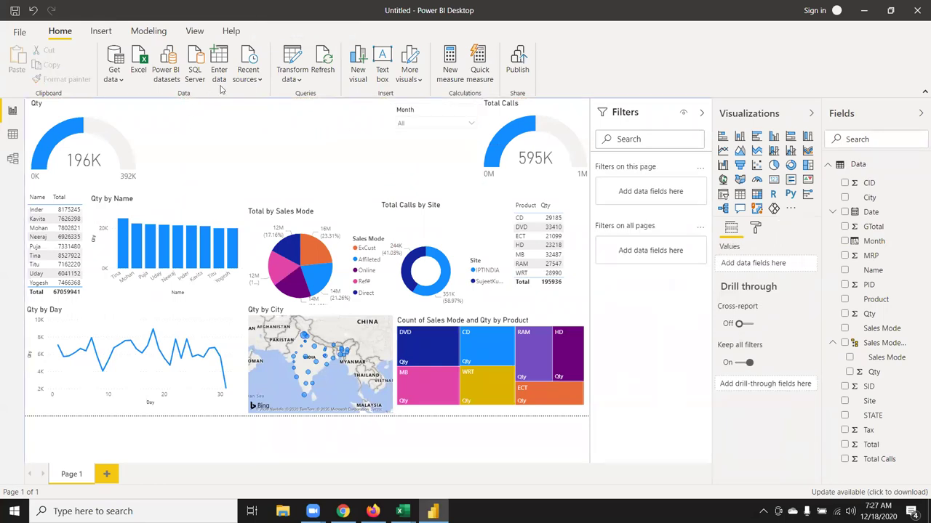
Insert a bold, underlined size-42 text box reading 'Sales Dashboard' and '2019'.
click(114, 32)
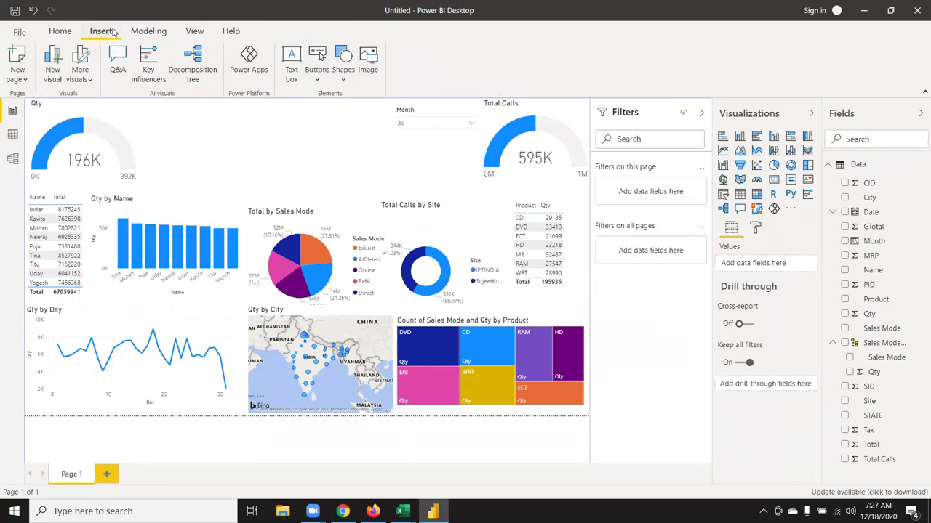
click(291, 65)
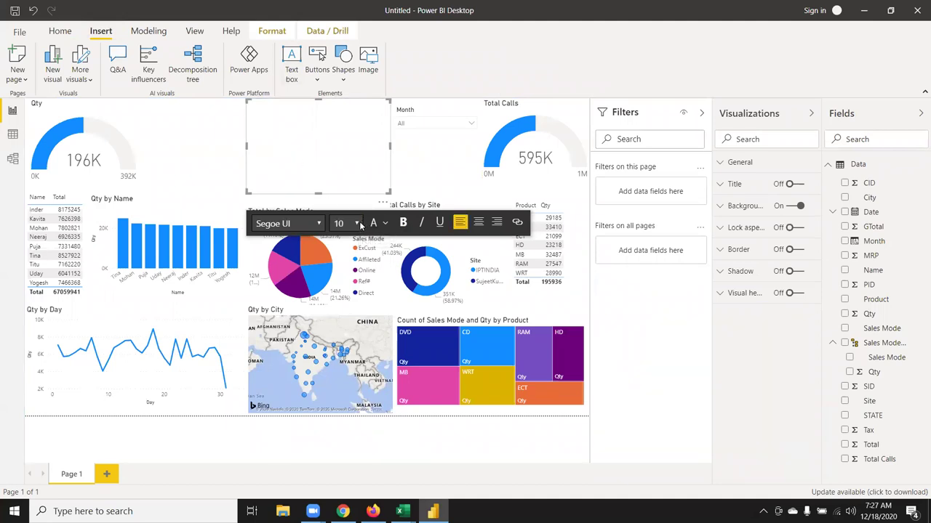
click(357, 223)
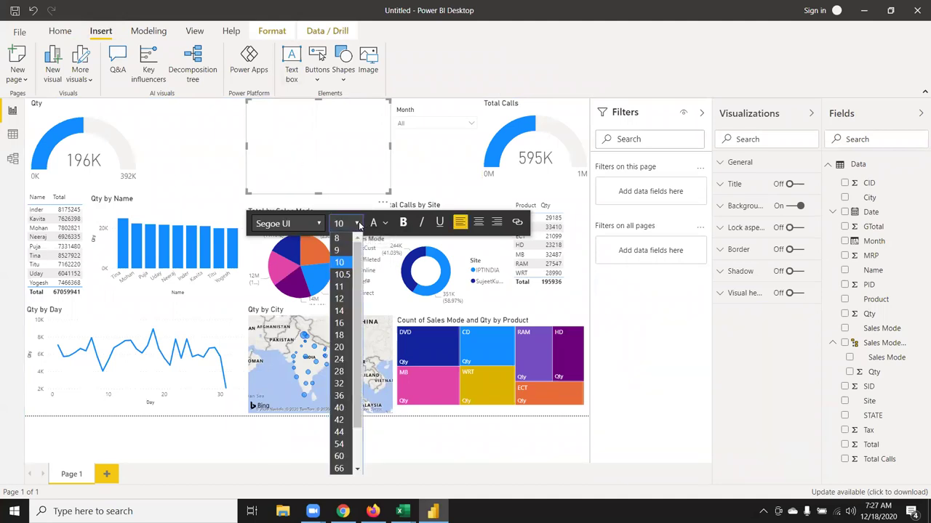
click(338, 420)
click(402, 222)
click(439, 222)
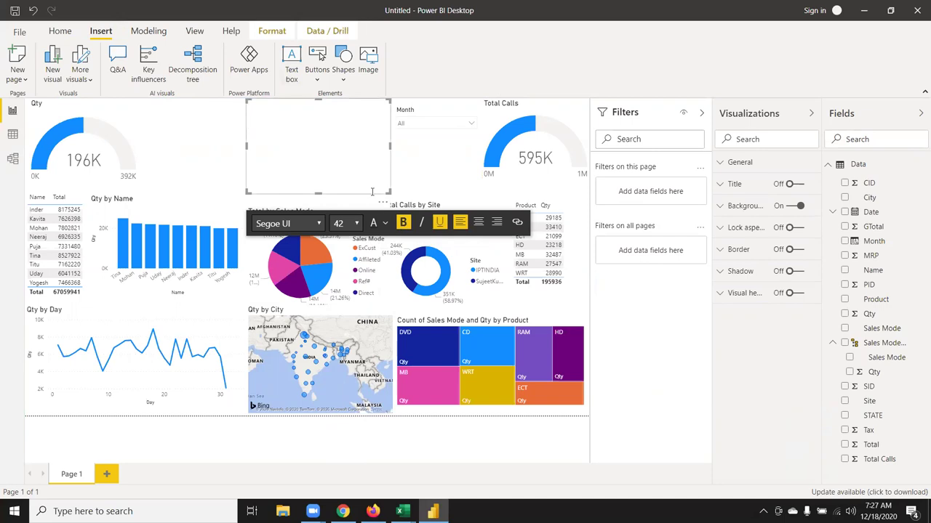
text(Sales Dashboar)
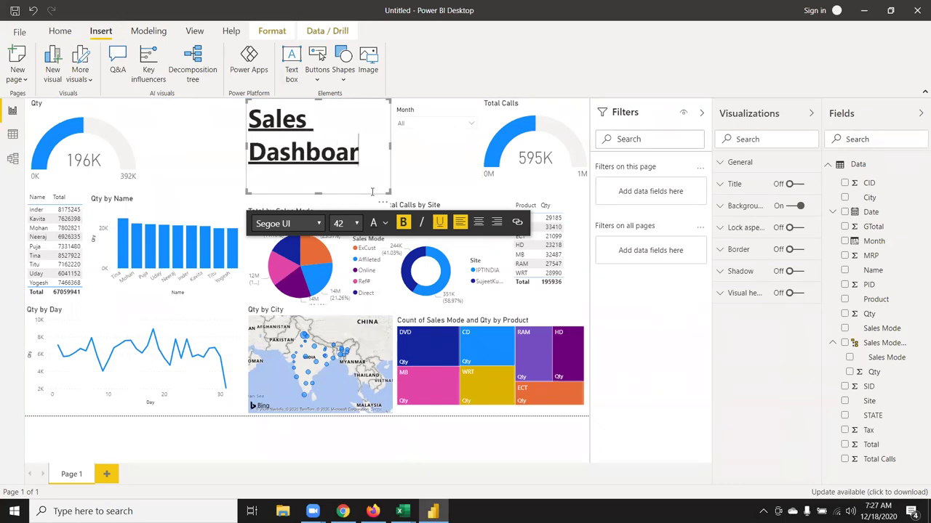
text(d)
key(Return)
text(2)
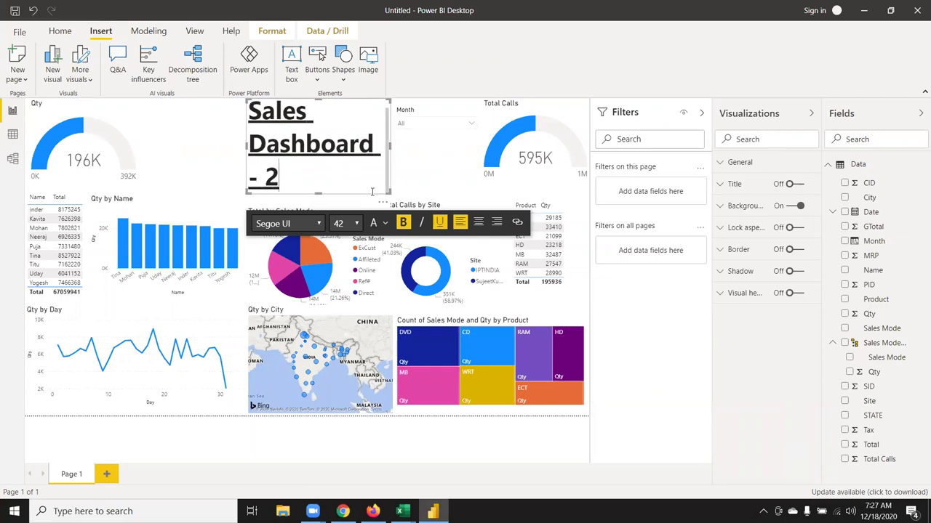
text(019)
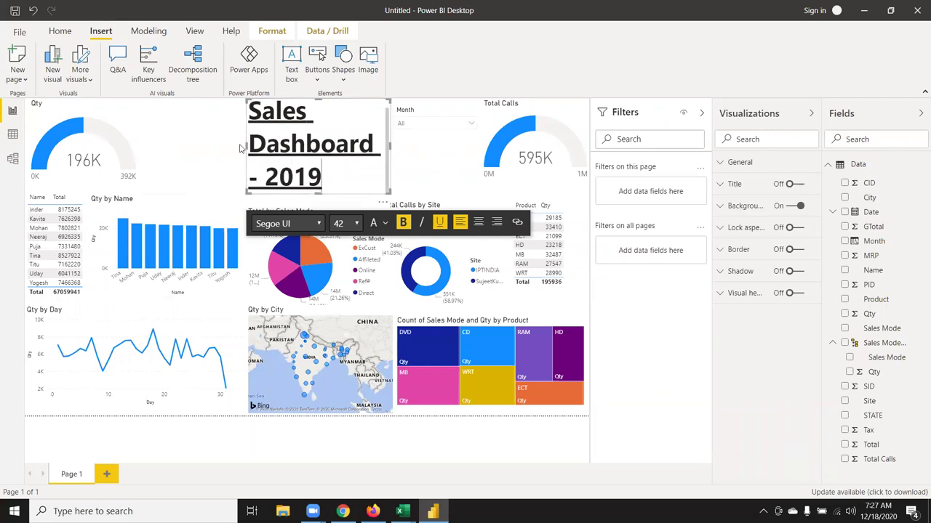
Widen the title box, reduce the text to size 36 and fit it on one line.
drag(245, 145, 140, 144)
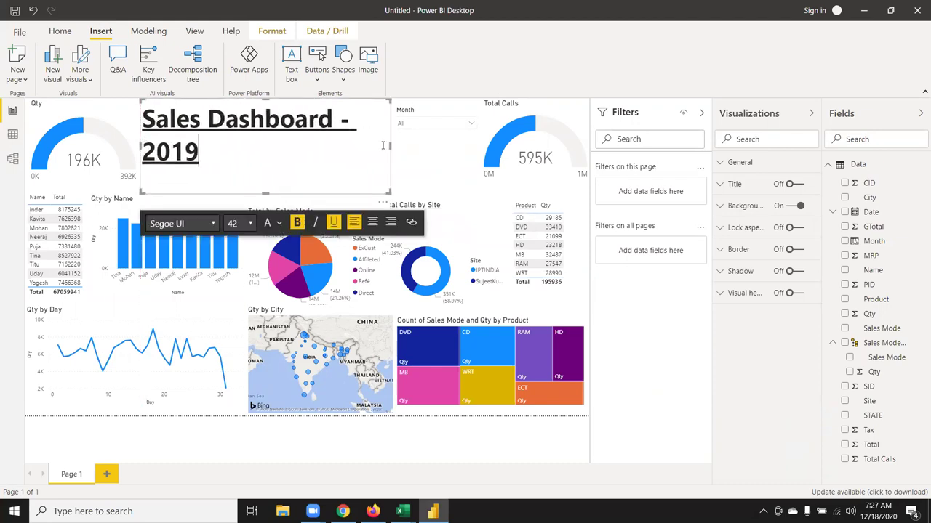
drag(382, 145, 398, 147)
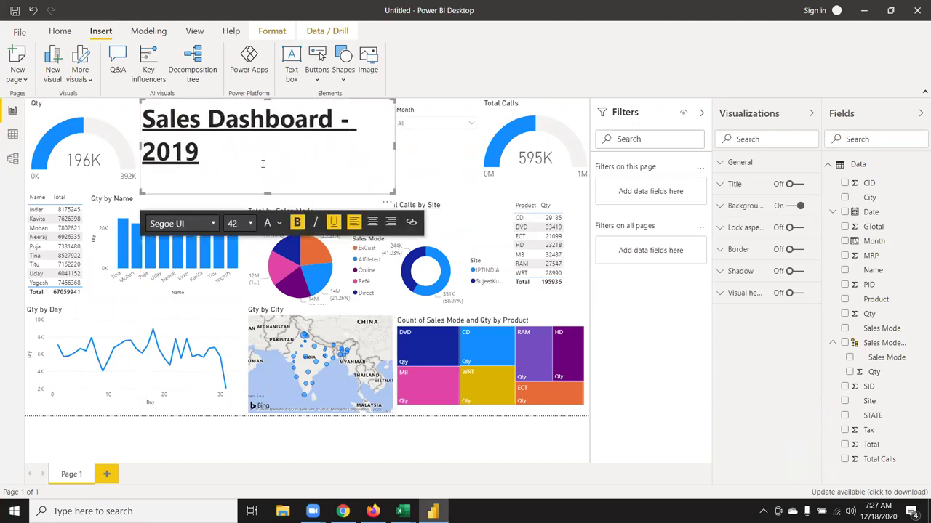
drag(263, 164, 4, 147)
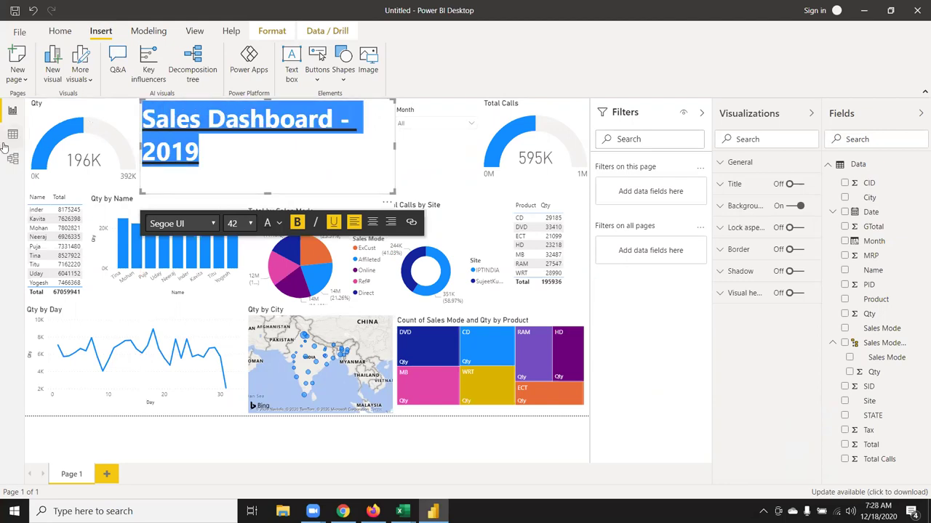
click(251, 223)
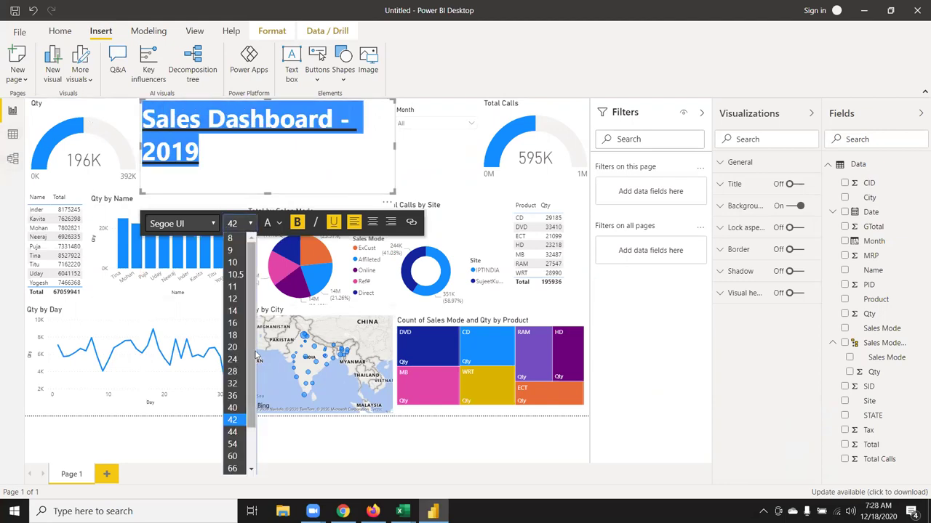
click(232, 396)
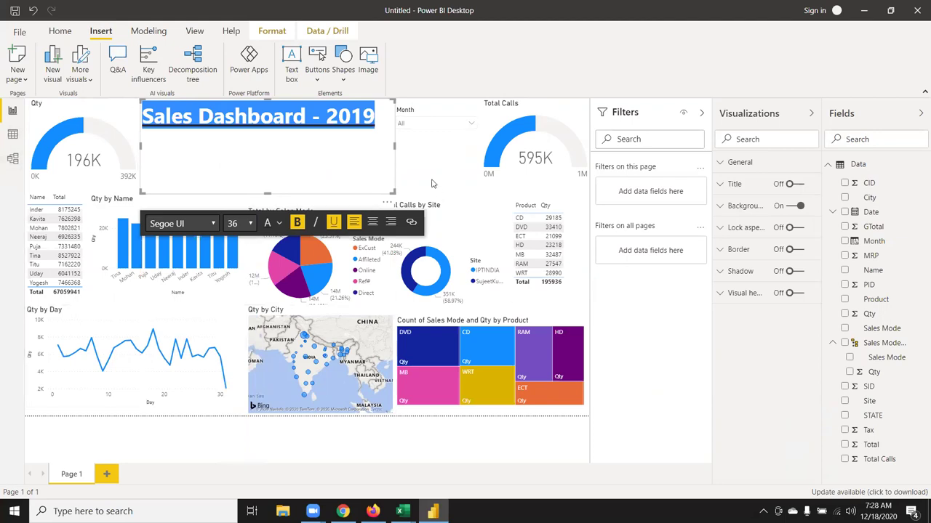
drag(392, 191, 376, 131)
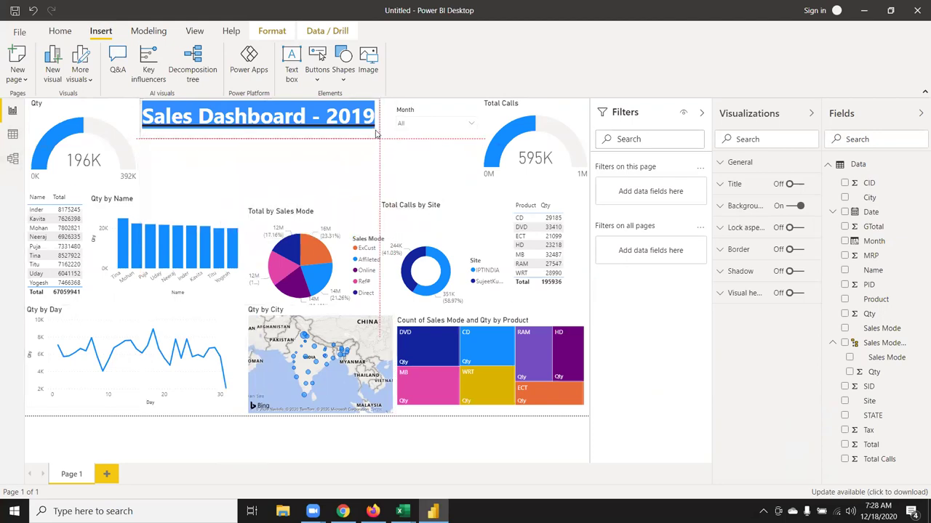
click(333, 159)
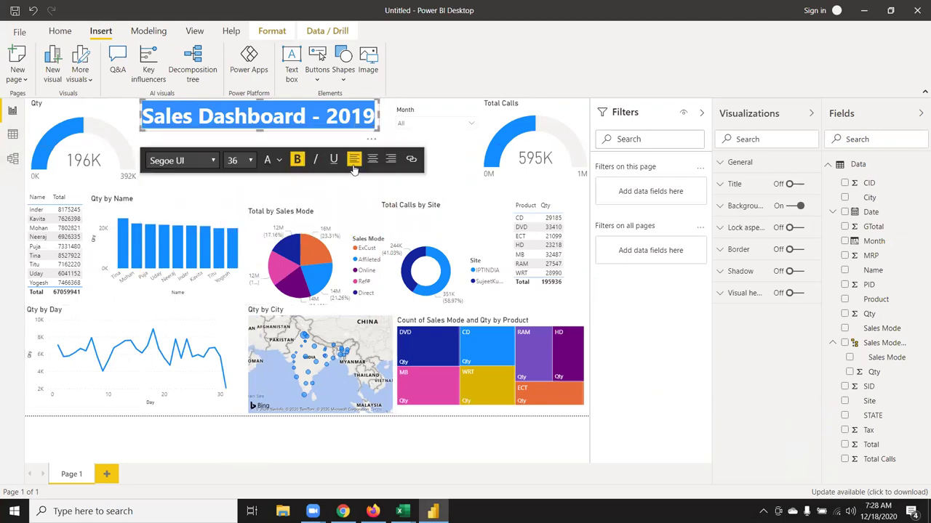
click(332, 165)
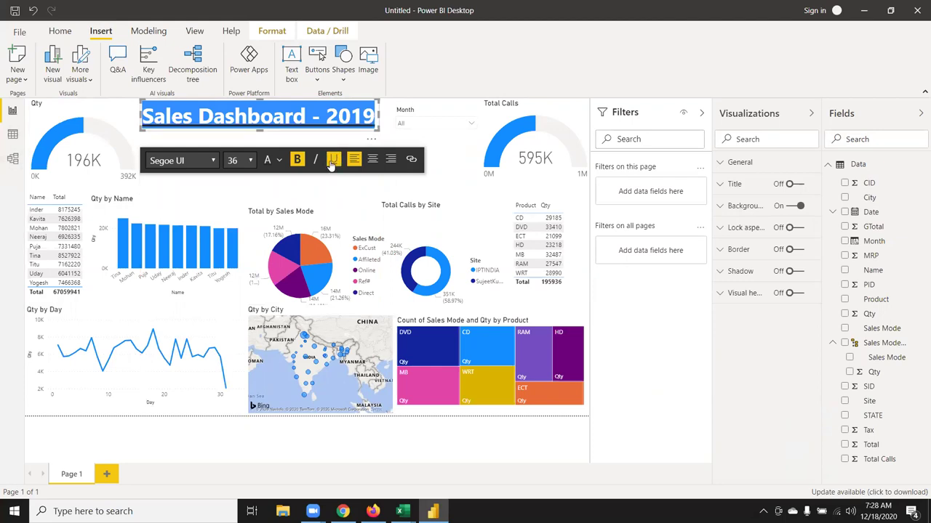
click(445, 170)
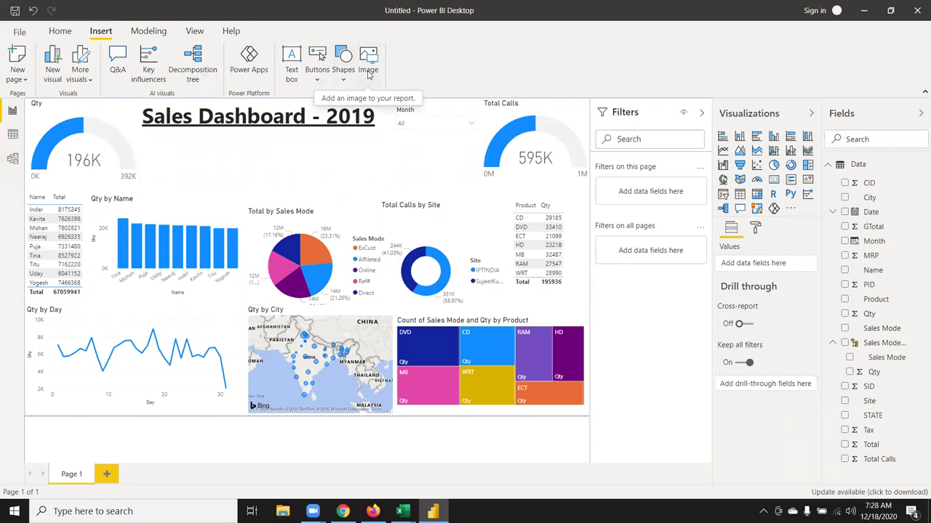
Add a size-28 'IPTINDIA.COM' text box fitted snugly beneath the title.
click(285, 70)
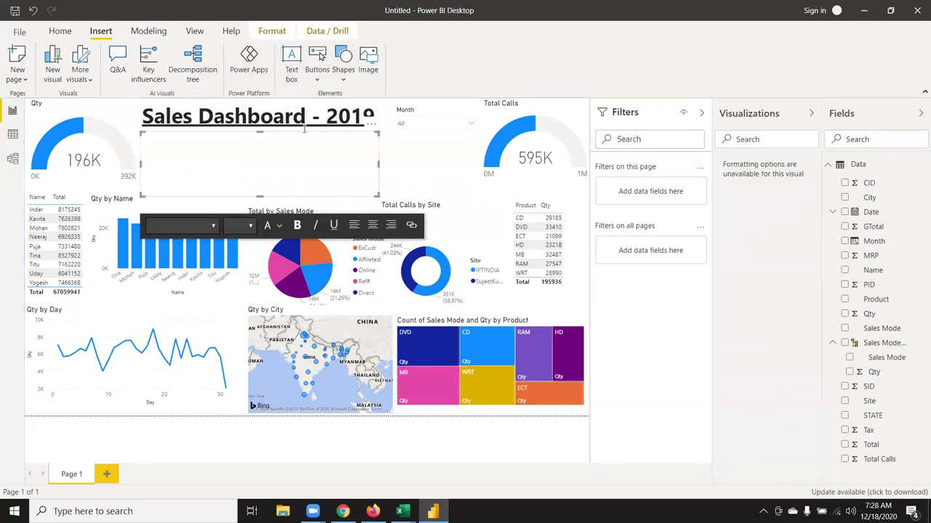
click(250, 226)
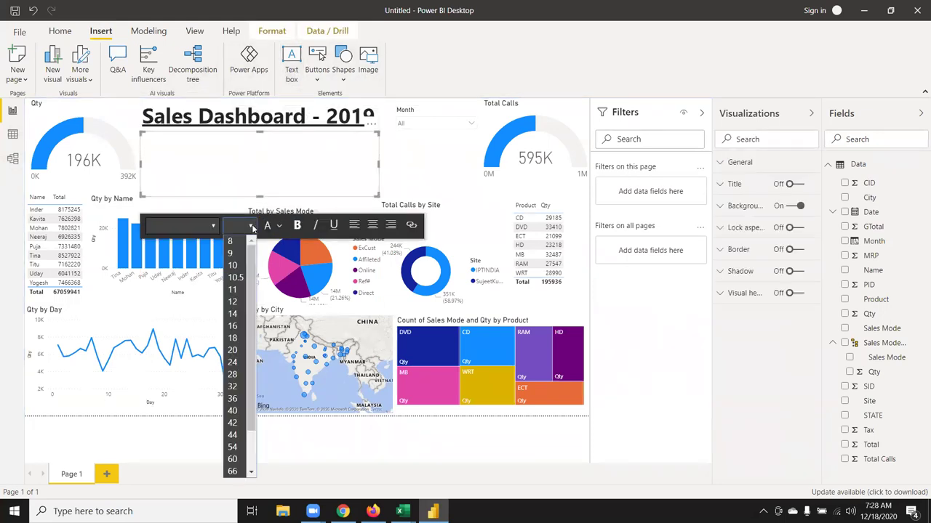
click(241, 187)
click(251, 226)
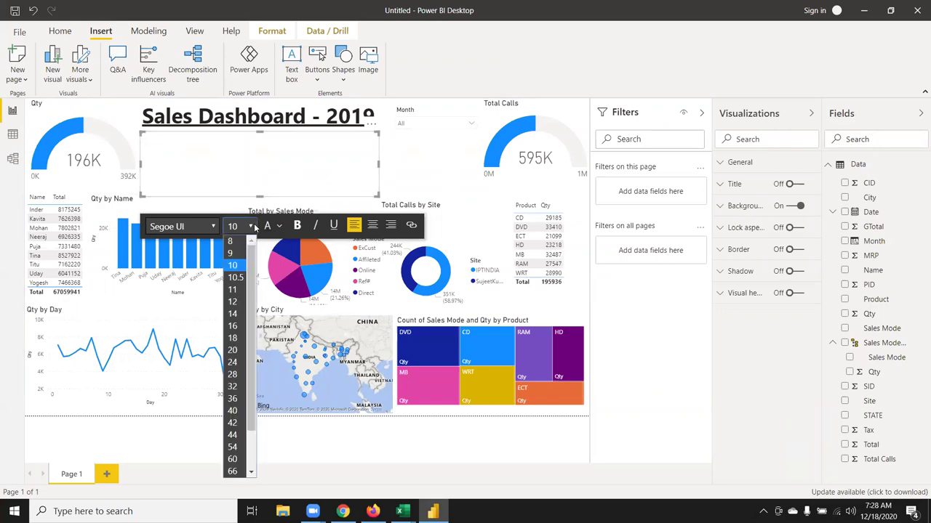
click(233, 375)
text(IPTINDIA.COM)
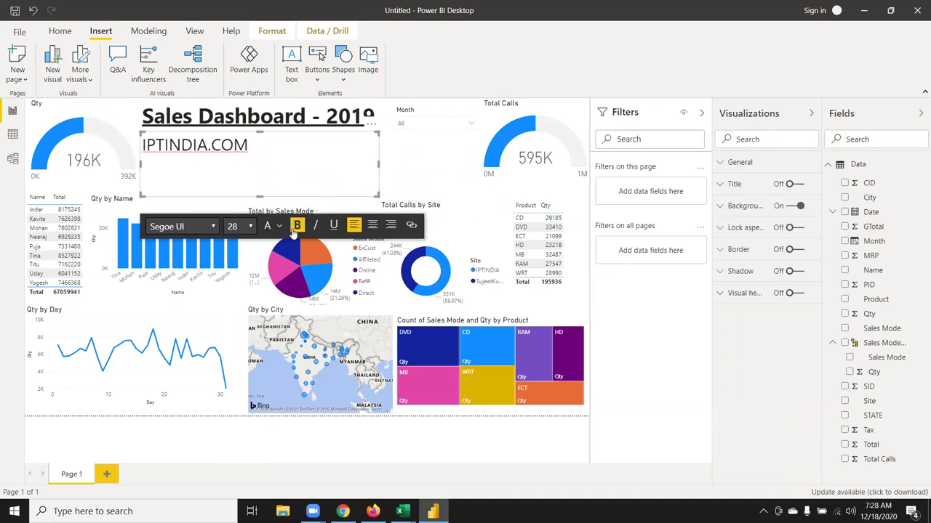
drag(248, 146, 180, 148)
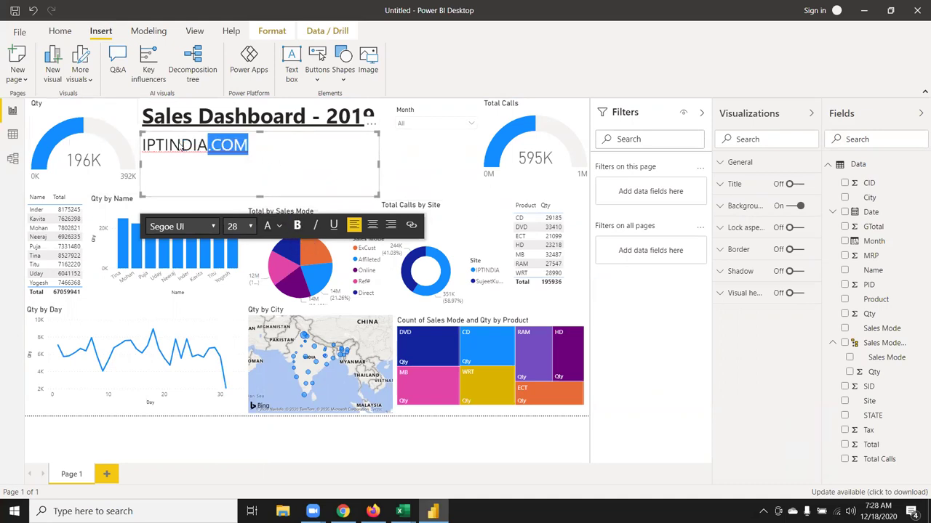
mouse_move(378, 196)
mouse_down()
mouse_move(260, 163)
mouse_move(312, 162)
mouse_up()
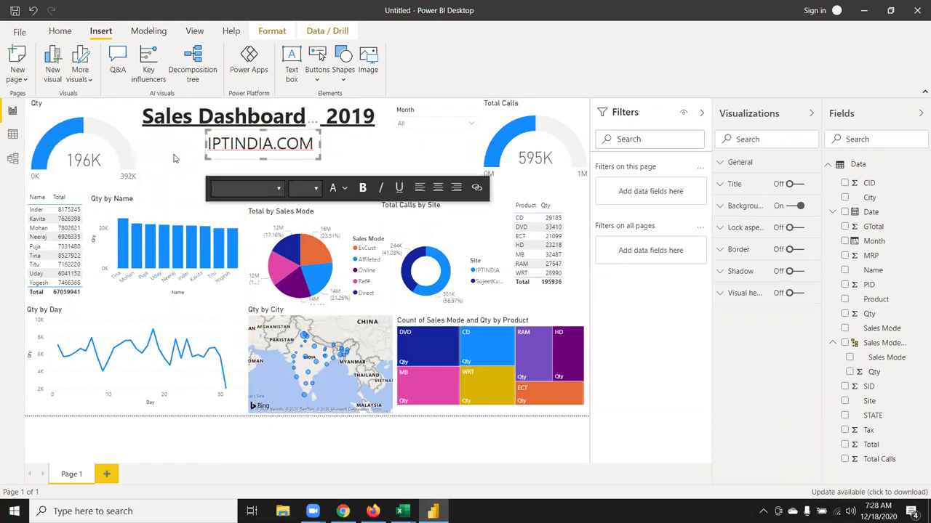
click(174, 159)
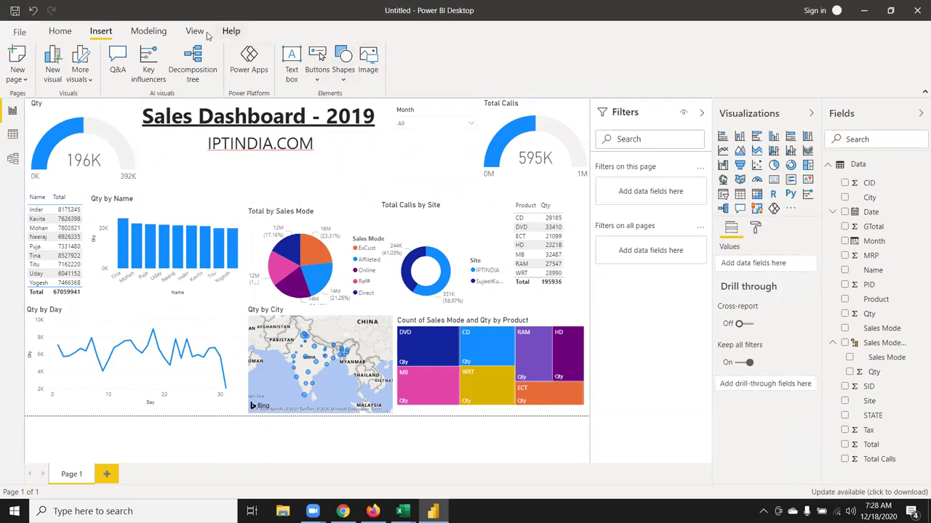
Export the report to PDF through File > Export > Export to PDF.
click(60, 31)
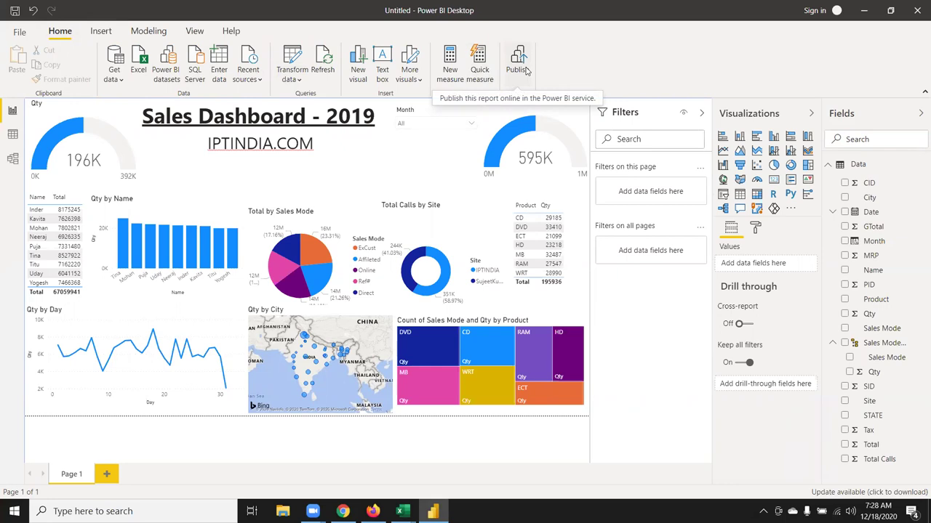
click(22, 39)
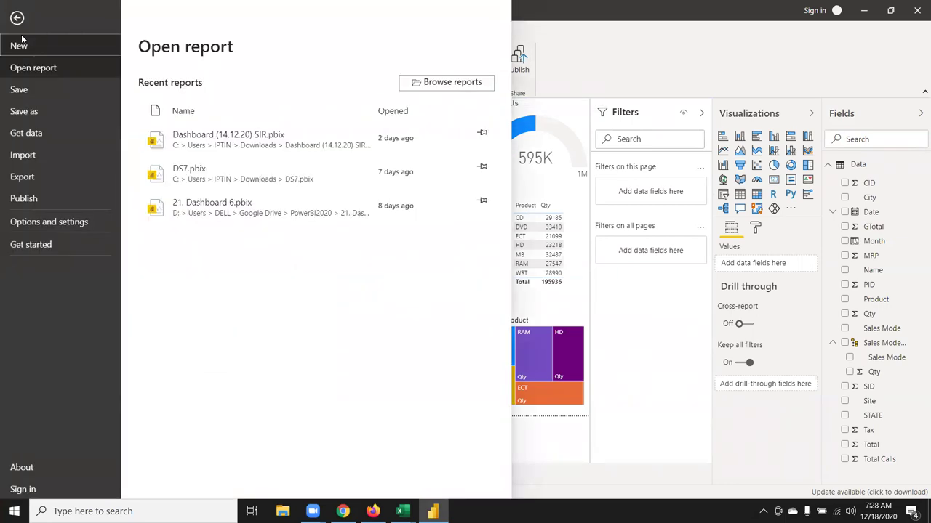
click(41, 157)
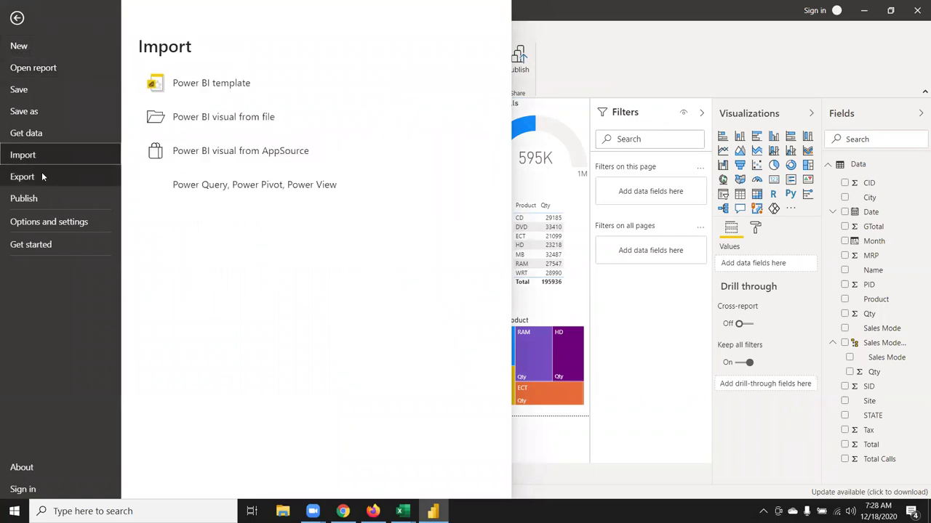
click(42, 177)
click(189, 122)
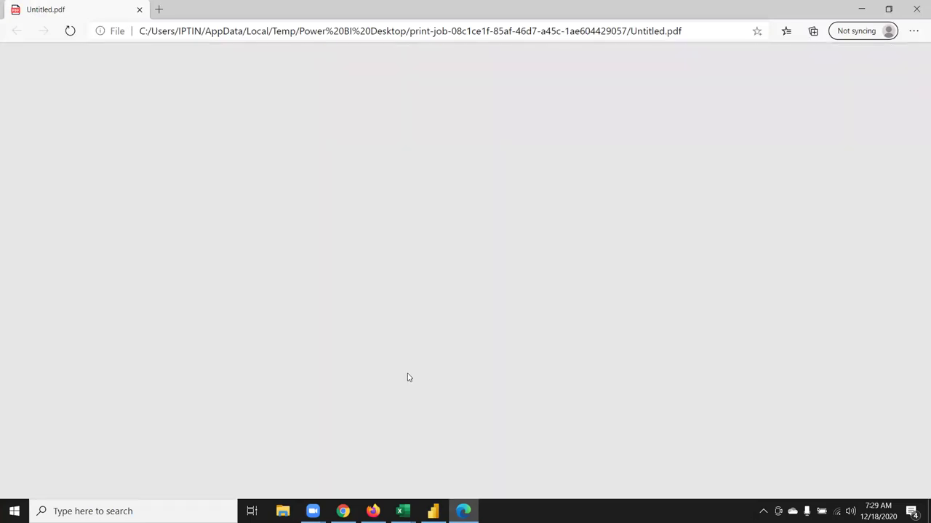
Scroll through the exported PDF in Edge, then minimize Edge to return to Power BI.
scroll(708, 470, down, 1)
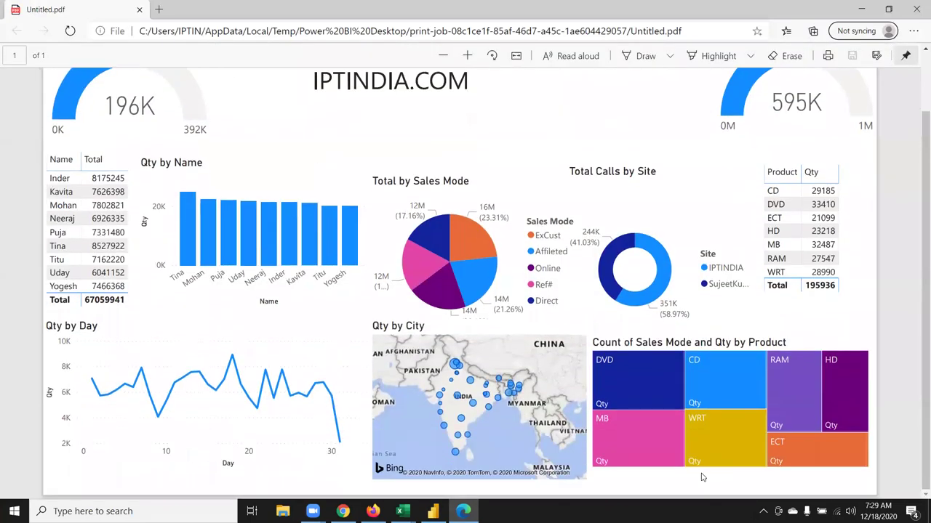
scroll(698, 485, up, 2)
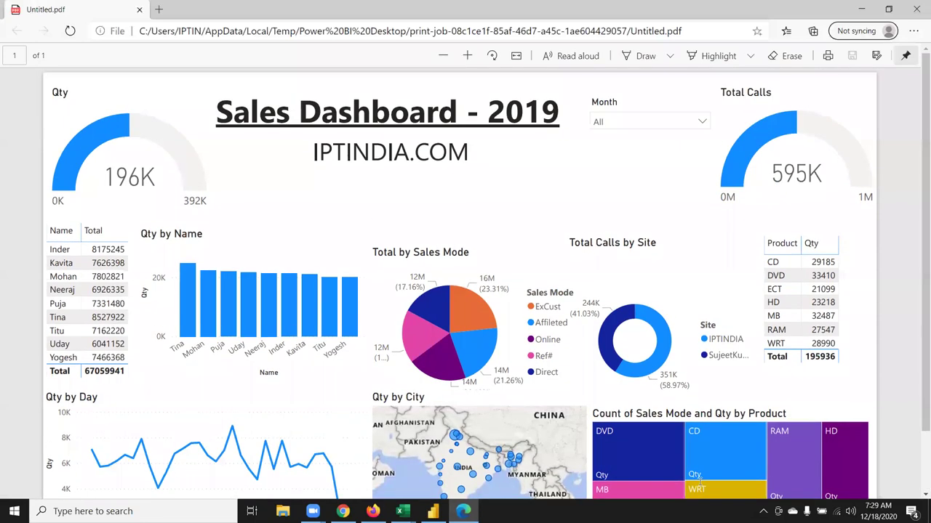
click(861, 12)
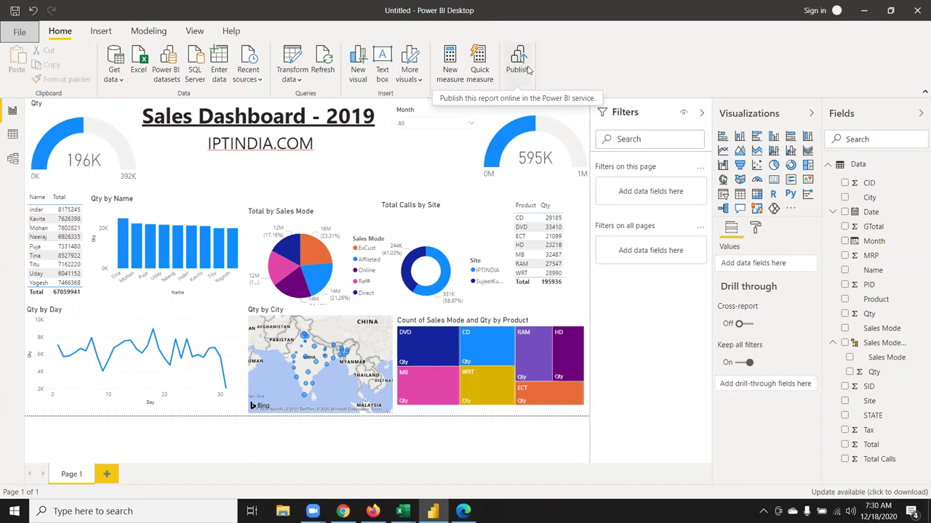
click(12, 134)
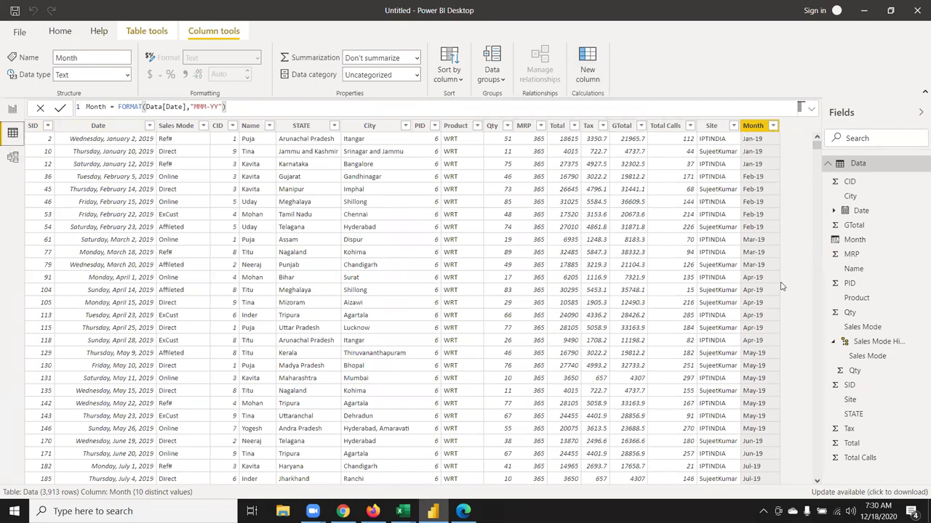
click(12, 110)
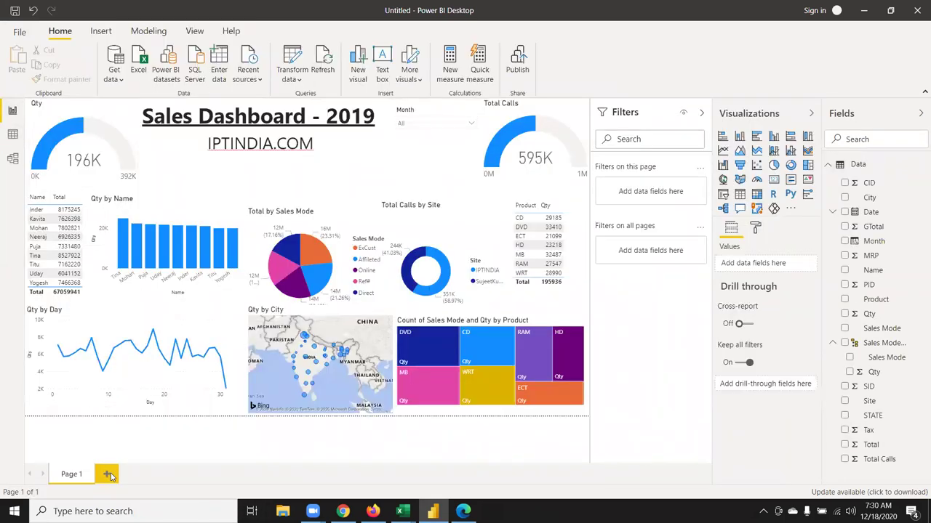
Add Page 2 with an enlarged clustered column chart of Qty by Product, then return to Page 1.
click(109, 475)
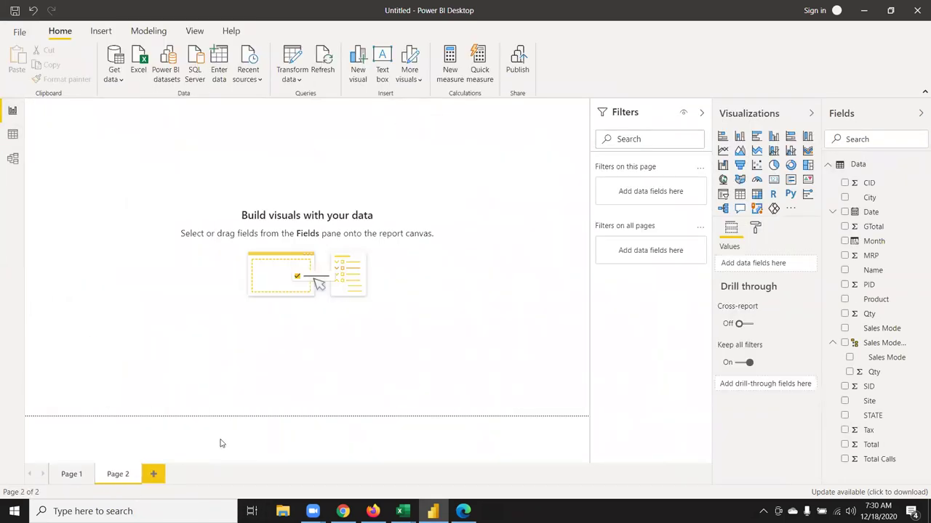
click(773, 136)
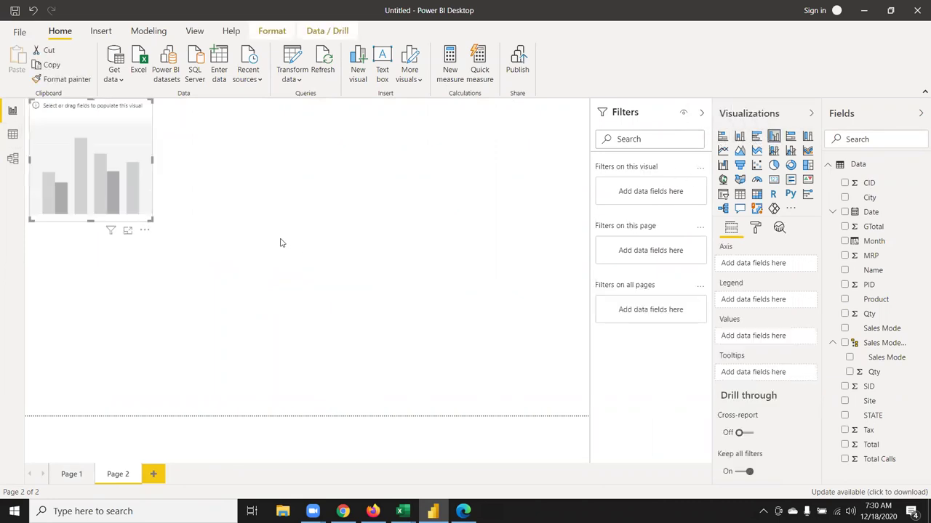
drag(153, 219, 304, 284)
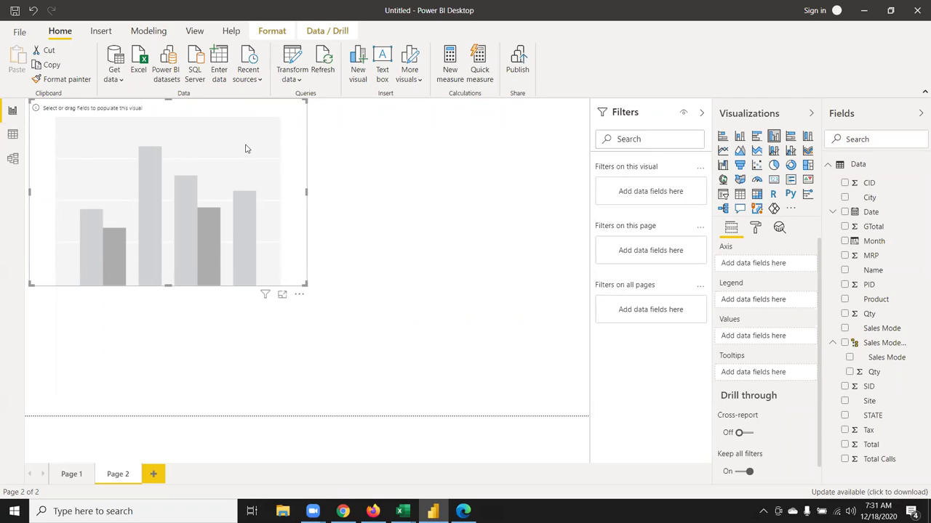
drag(886, 301, 247, 226)
drag(877, 379, 260, 225)
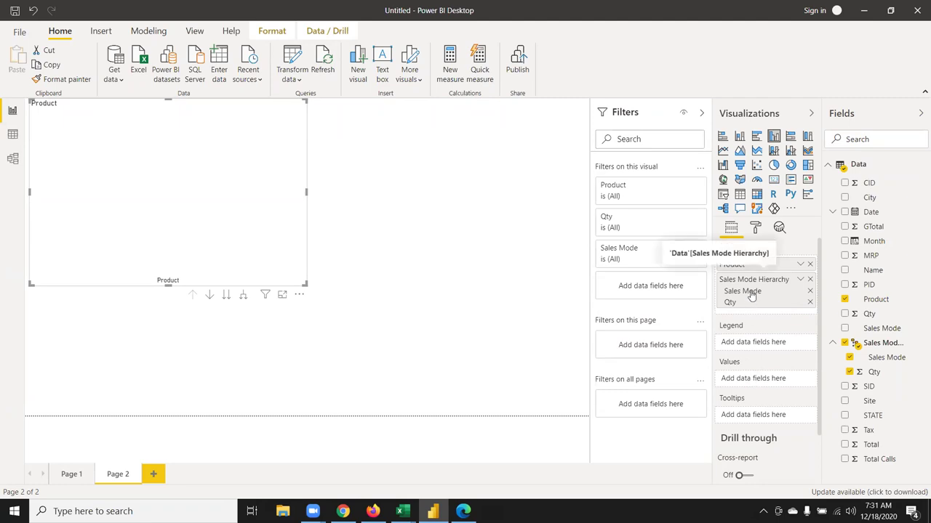
click(809, 279)
drag(887, 372, 770, 350)
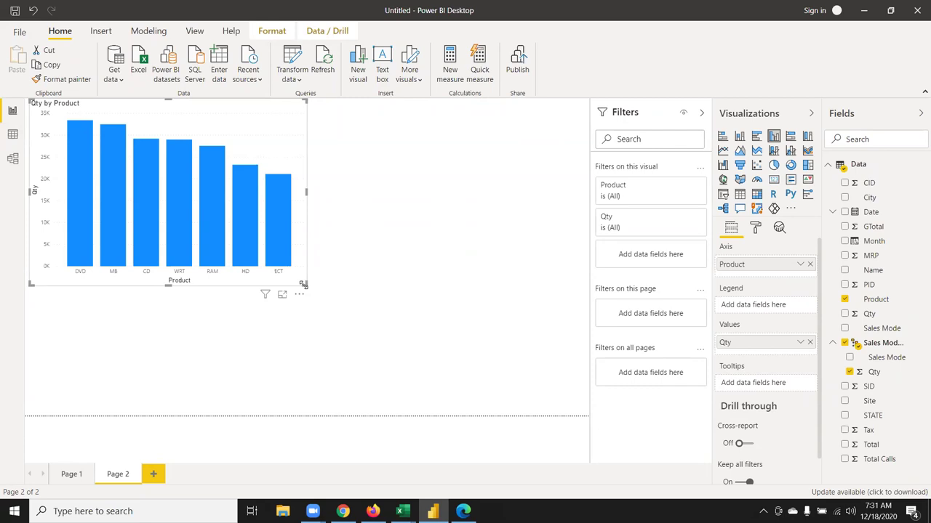
click(77, 478)
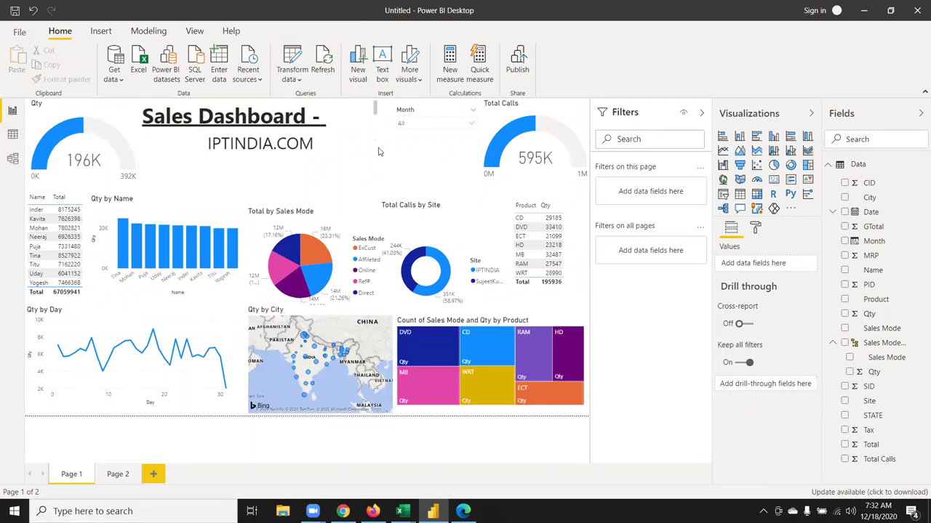
Filter the Month slicer to Aug-19, check the Month column in Data view, and confirm the selection.
click(435, 123)
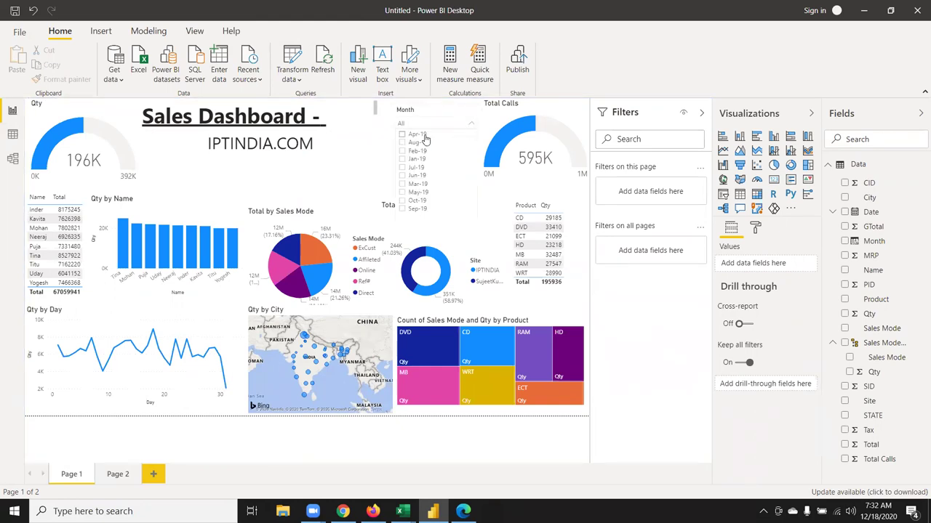
click(402, 143)
click(377, 173)
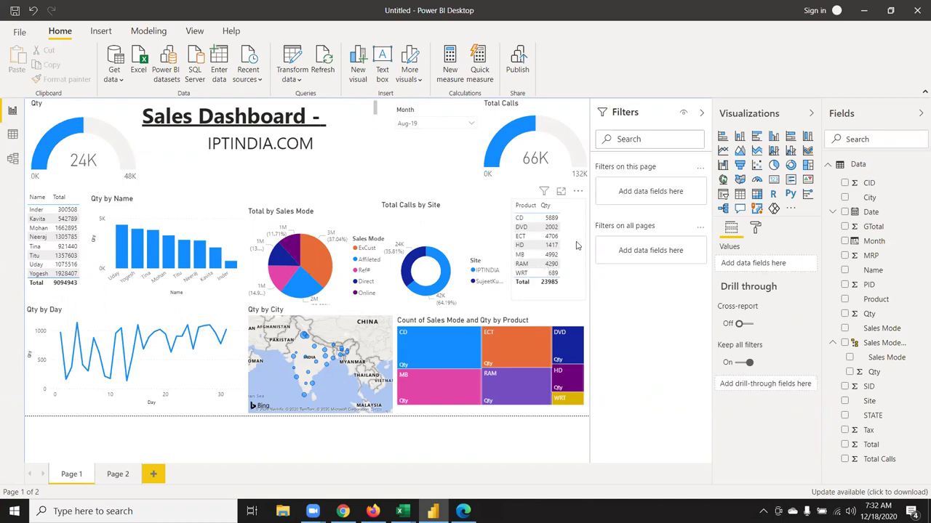
click(11, 135)
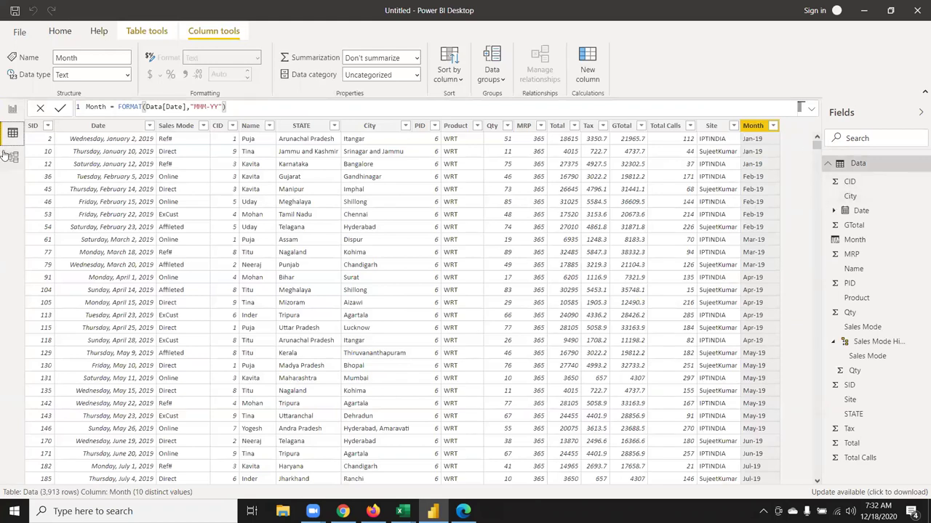
click(13, 111)
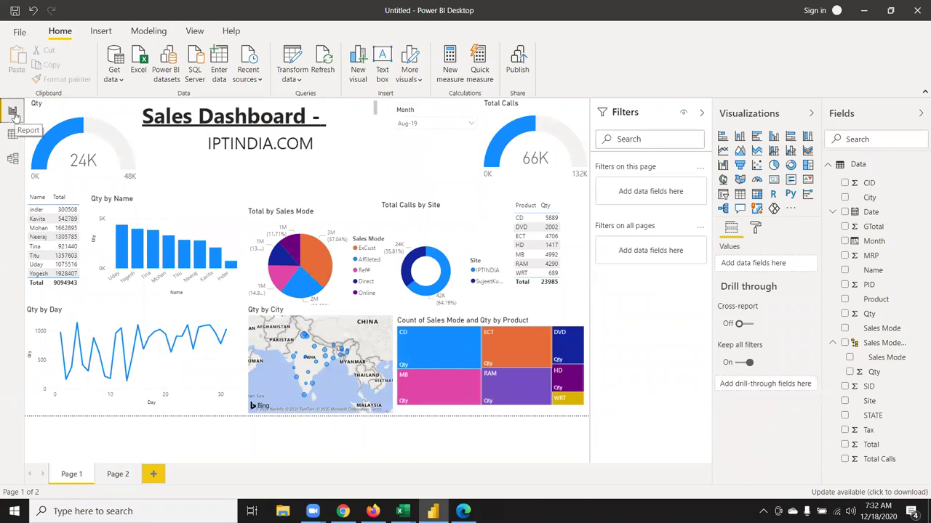
click(473, 125)
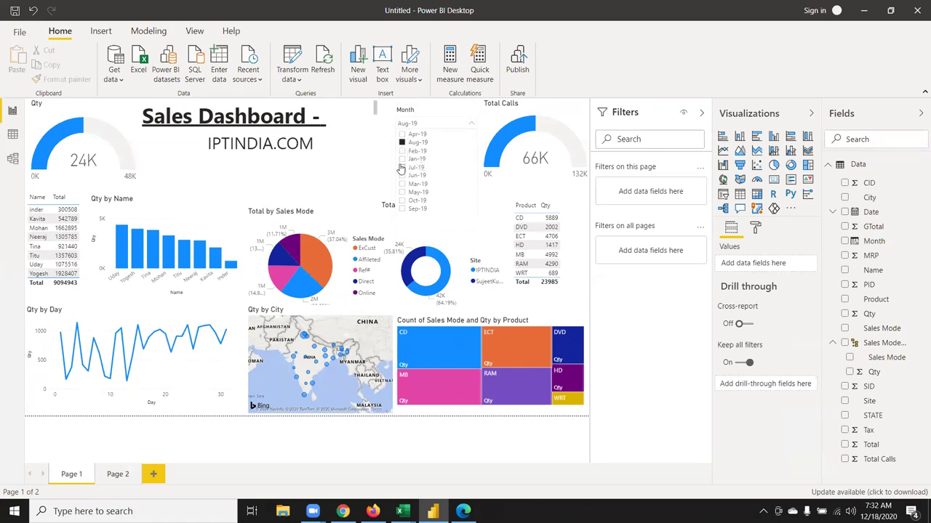
click(350, 157)
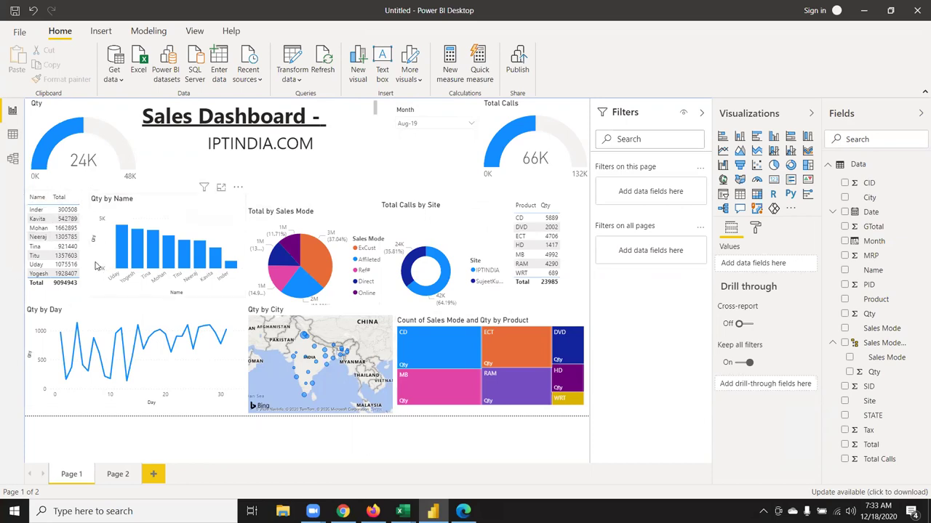
With the Qty gauge selected, create the measure Target = 35000.
mouse_move(541, 342)
click(131, 154)
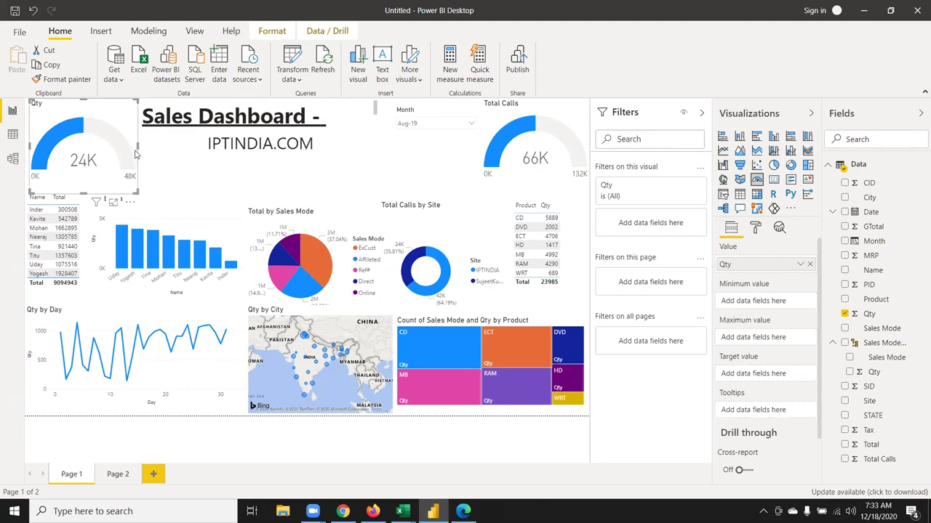
click(454, 80)
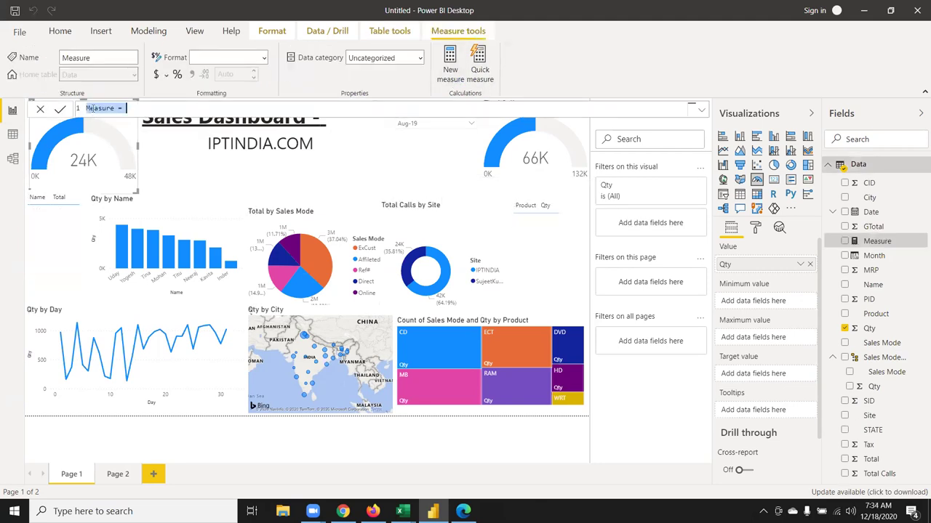
text(Target)
click(137, 111)
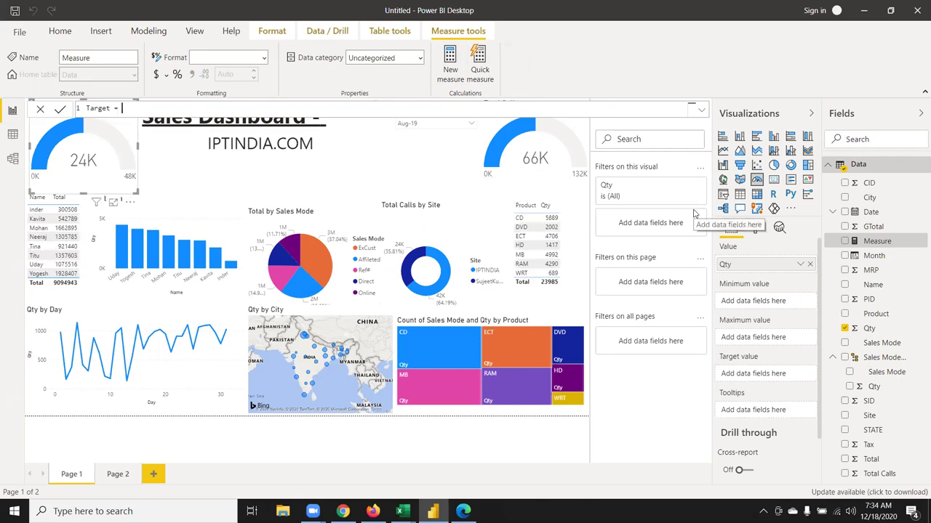
text(4)
key(BackSpace)
text(35000)
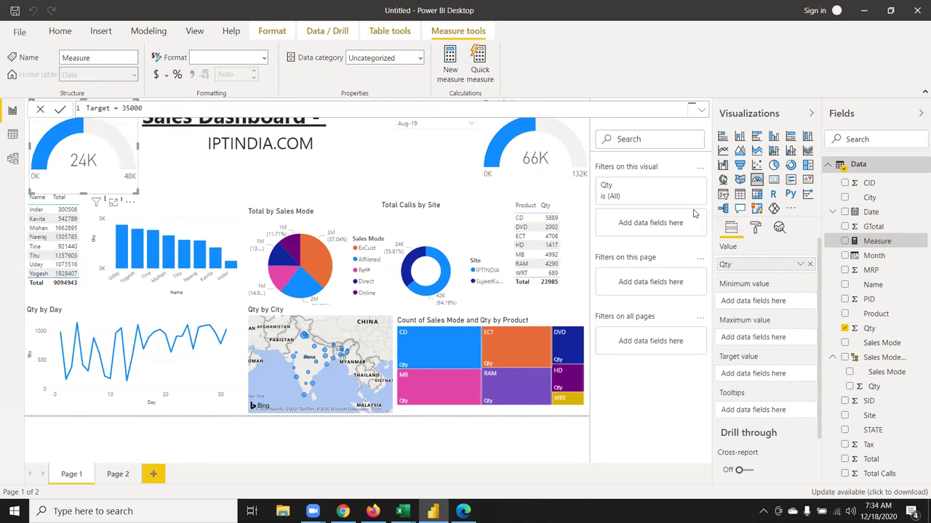
key(Return)
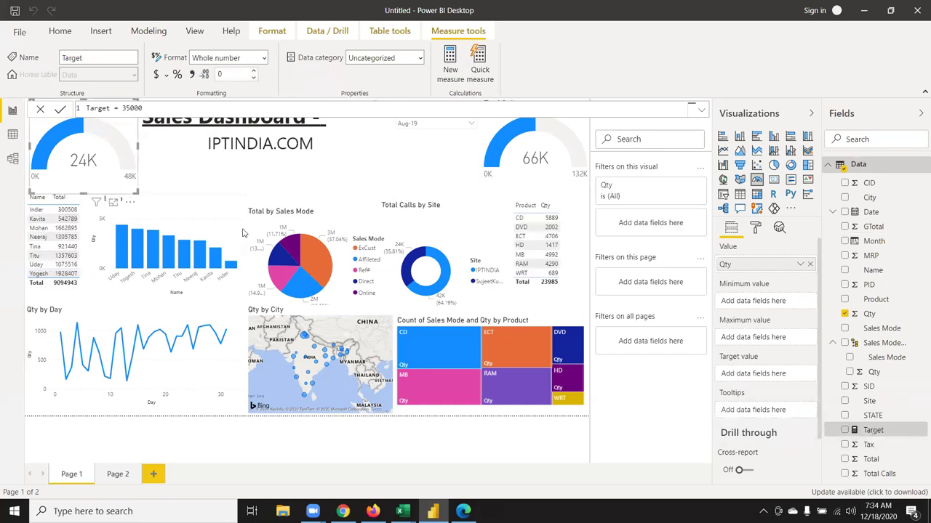
Use Target as the Qty gauge's target value, then view the data table.
drag(815, 413, 736, 387)
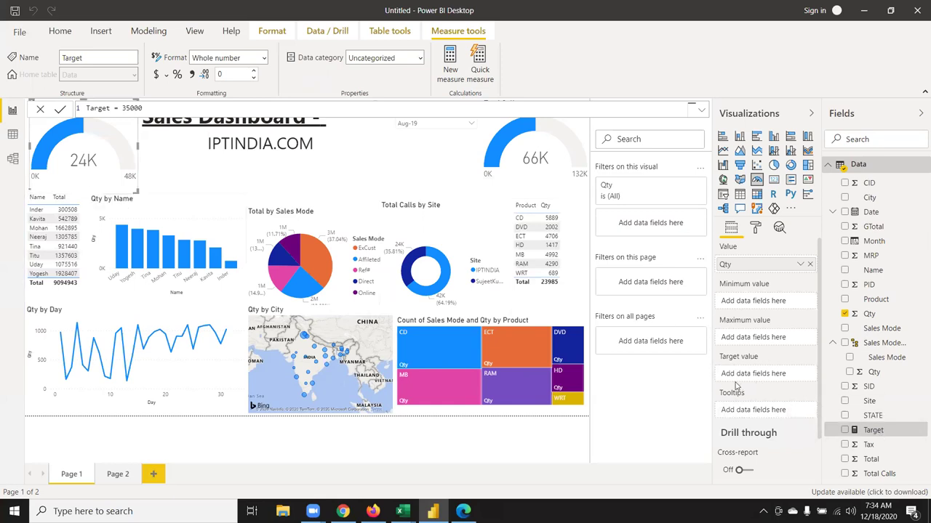
drag(869, 431, 765, 376)
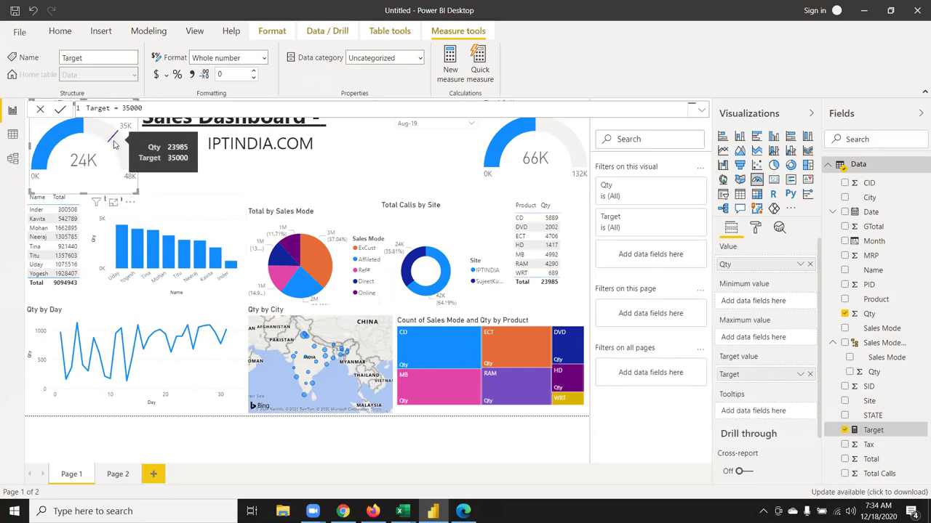
click(13, 136)
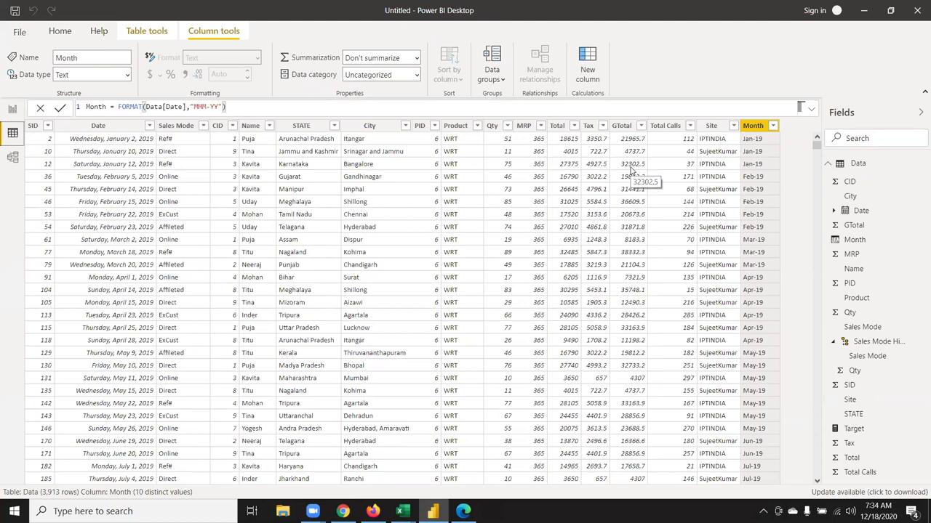
Return to the Sales Dashboard report, select the Qty by City map, then switch to Chrome.
click(11, 110)
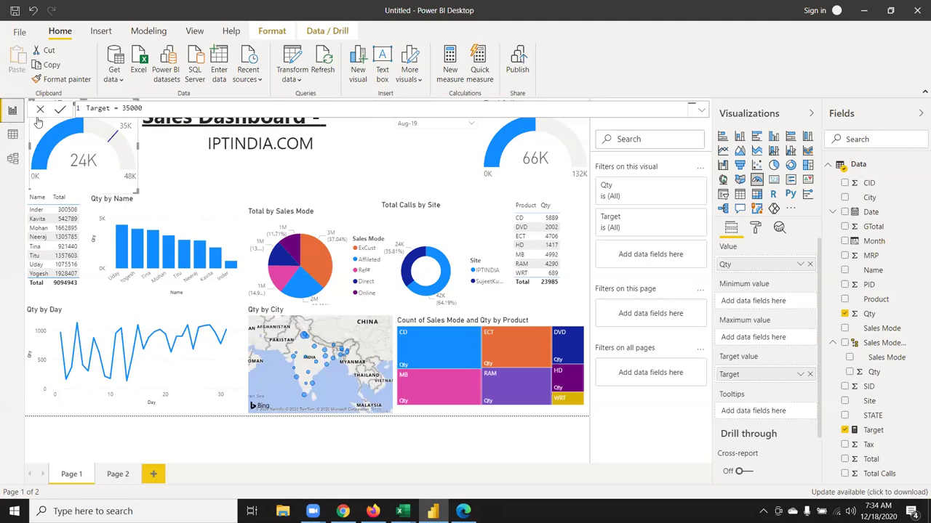
click(308, 356)
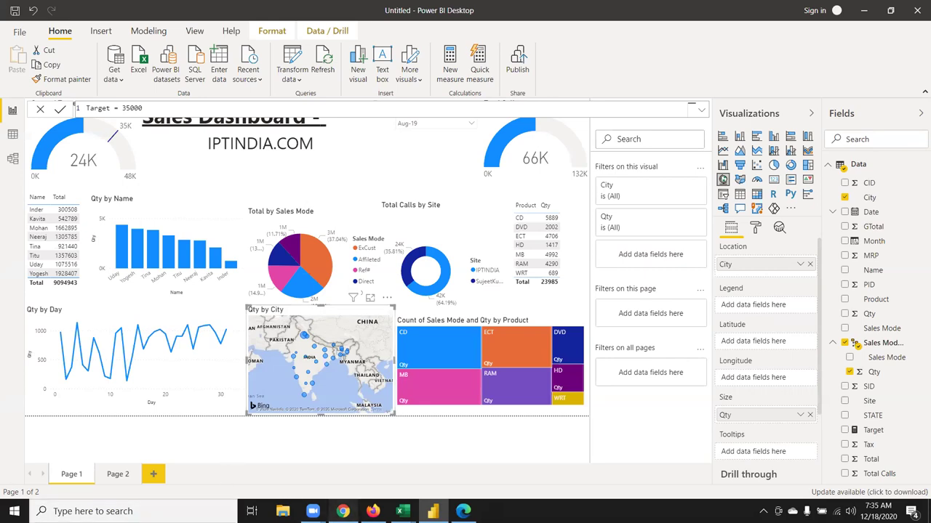
click(342, 511)
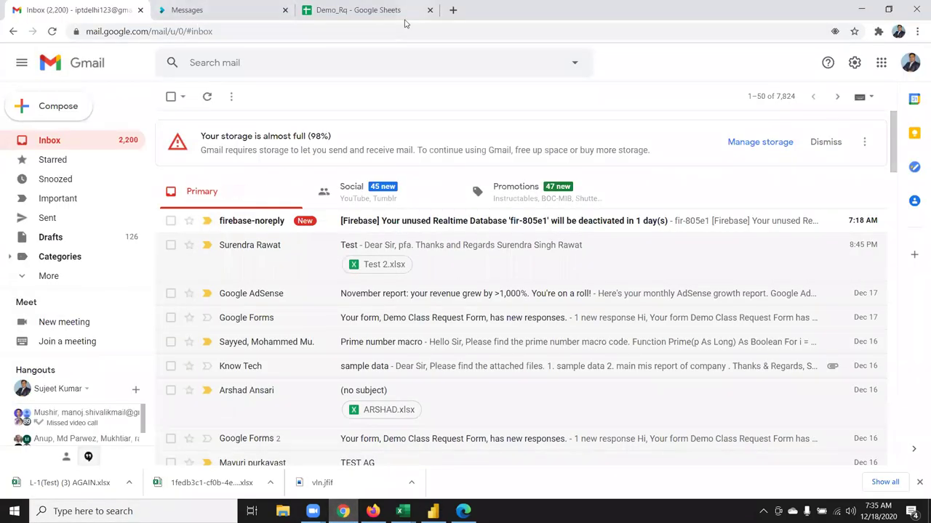
In a new tab, search Google for 'power bi dashboard' and show the image results.
key(ctrl+t)
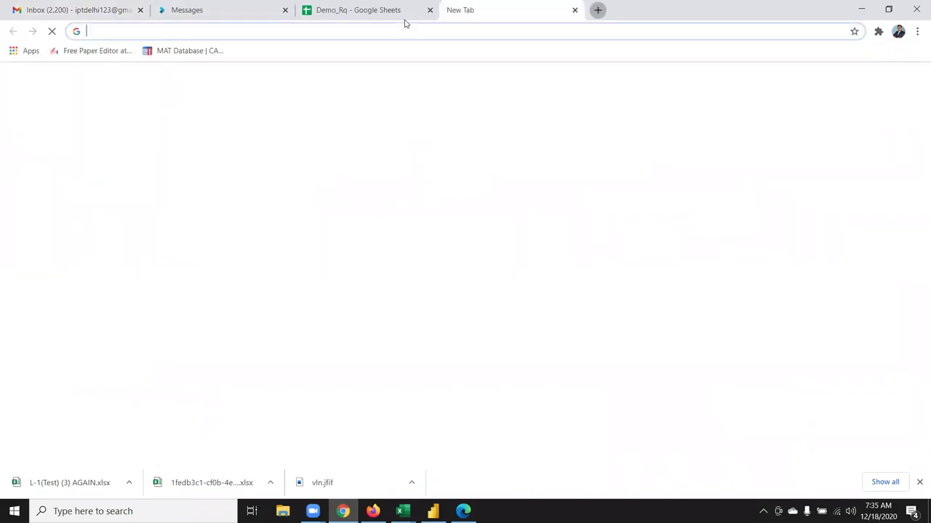
text(google.com)
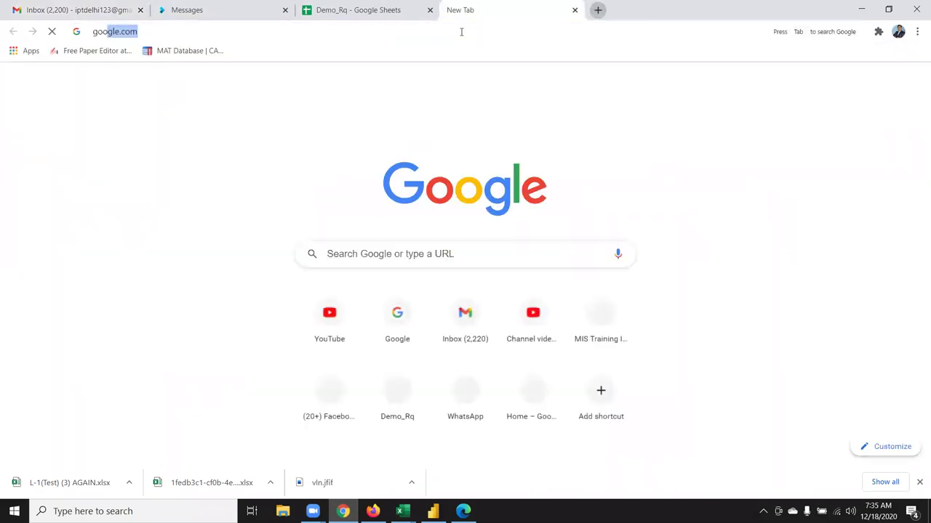
key(Return)
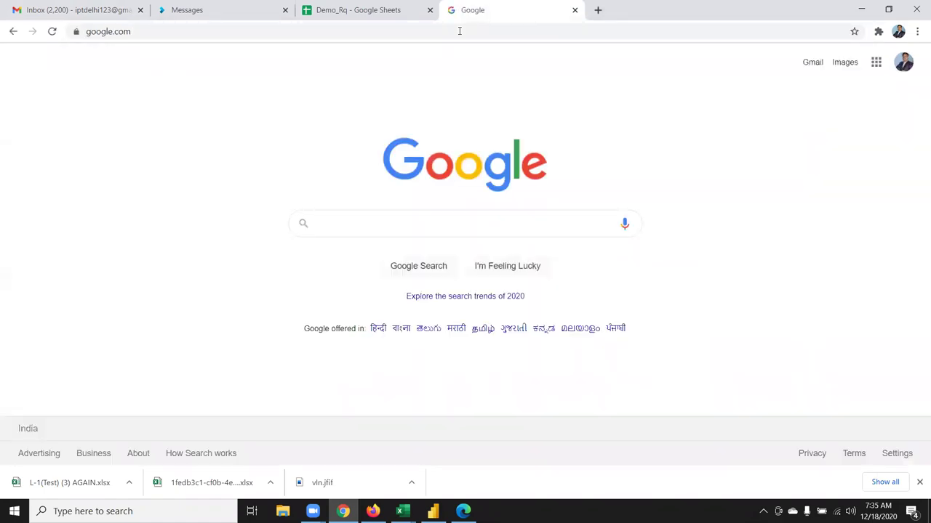
text(power)
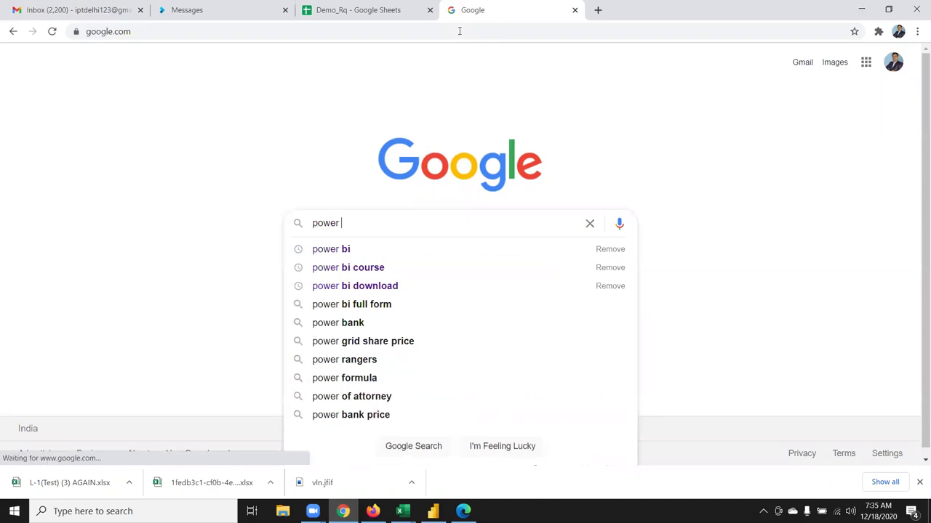
text( bi dash)
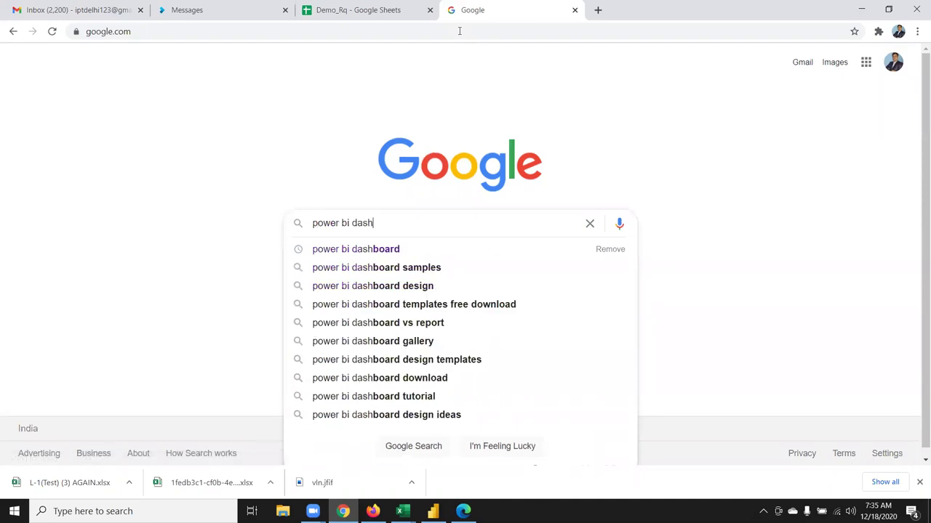
key(Down)
key(Return)
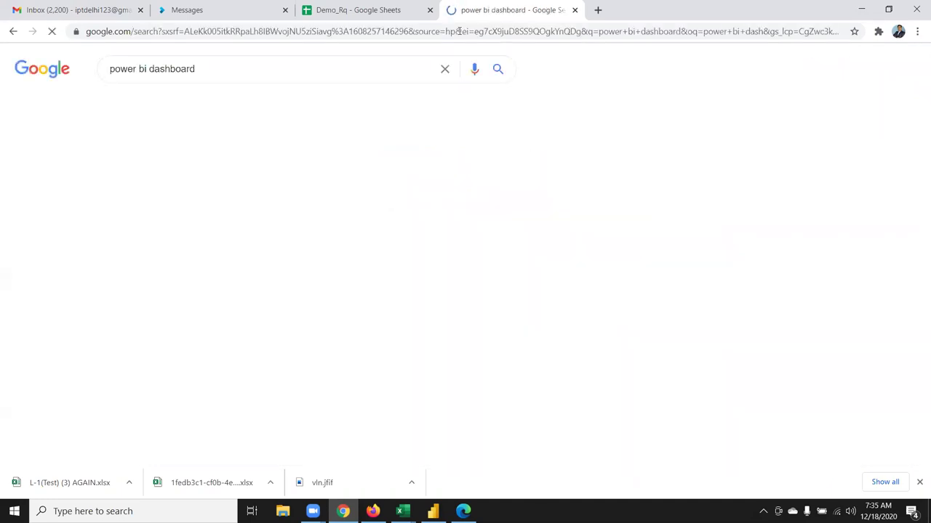
click(179, 108)
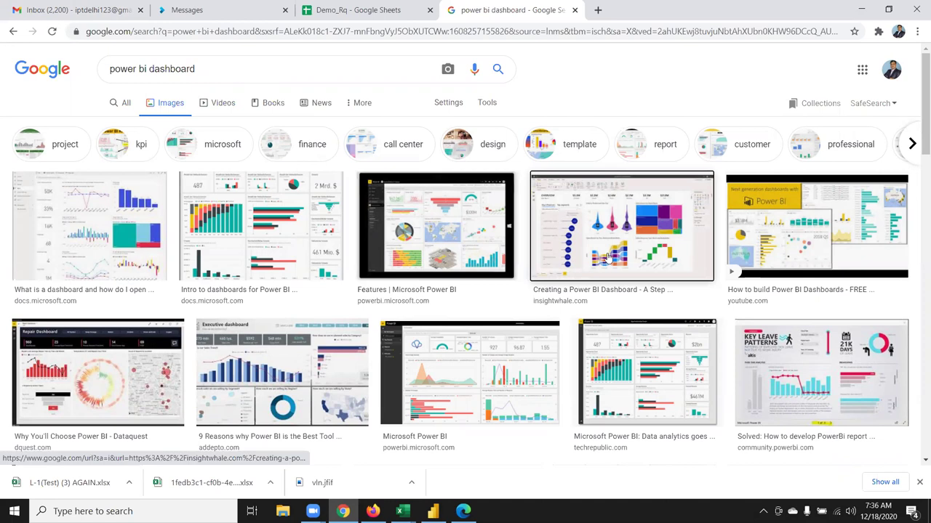
Preview the 'Creating a Power BI Dashboard' and 'Repair Dashboard' images.
click(602, 256)
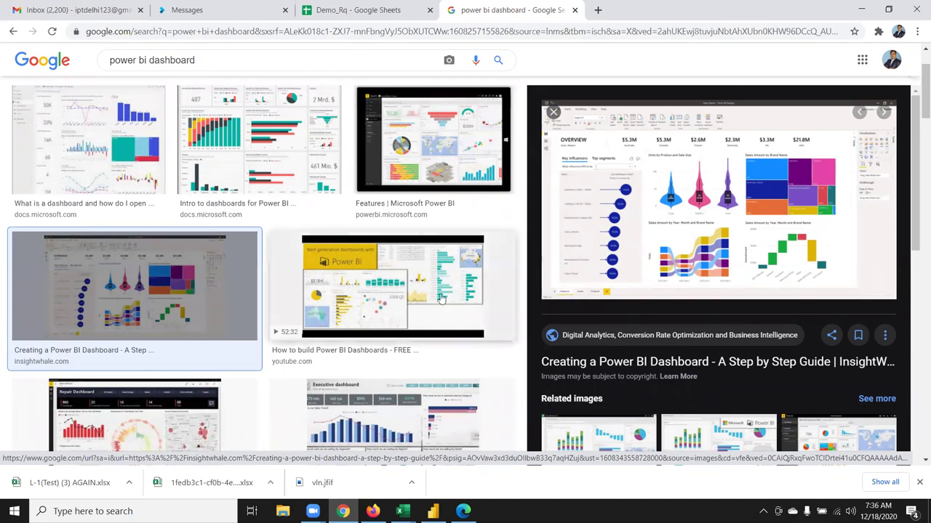
scroll(269, 359, down, 1)
click(144, 404)
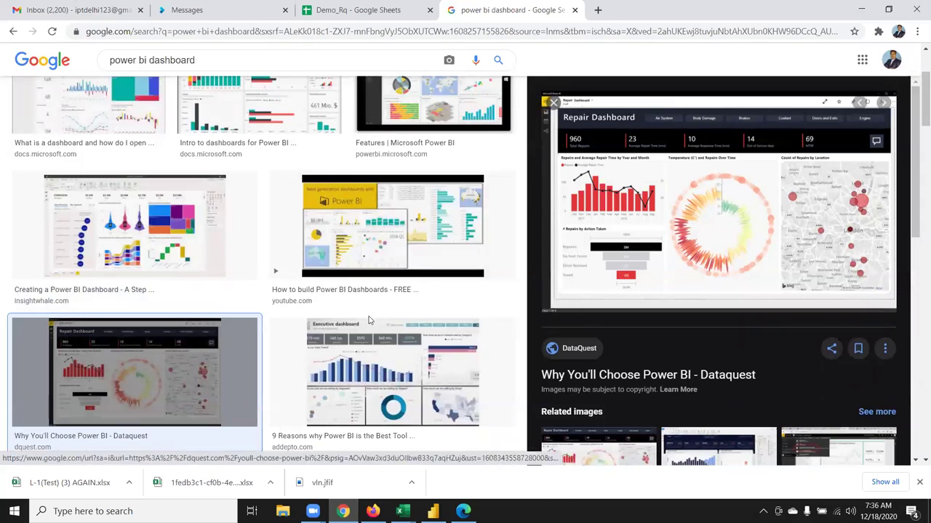
Scroll further down the results and preview the KEY LEAVE PATTERNS dashboard image.
scroll(368, 317, down, 2)
scroll(368, 317, down, 3)
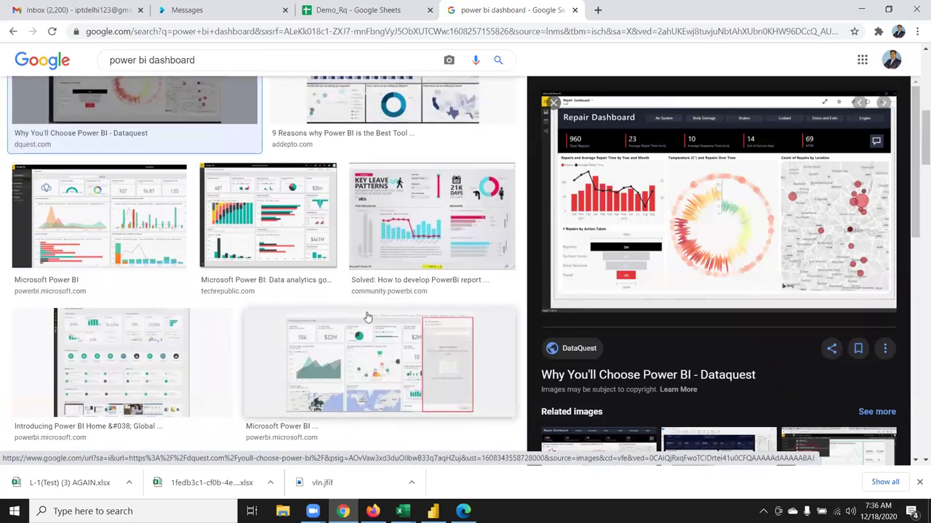
click(407, 246)
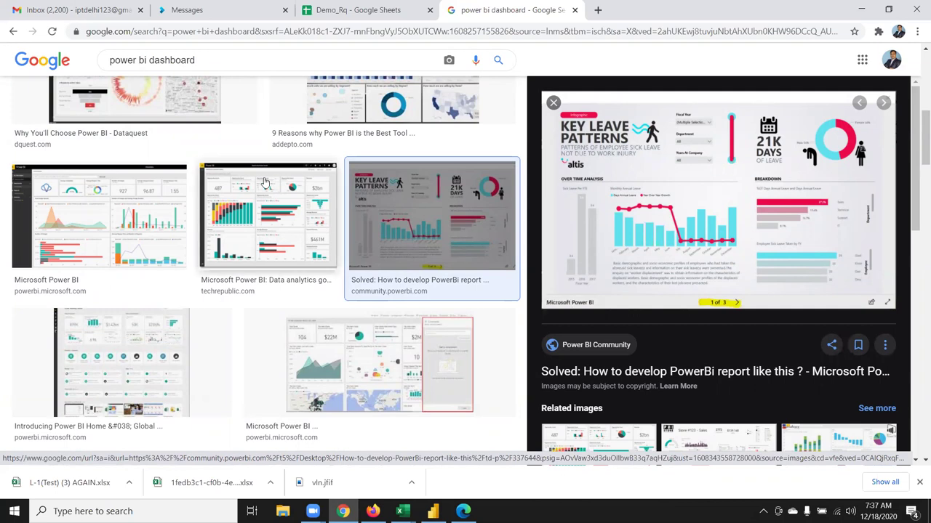
scroll(230, 246, down, 1)
scroll(230, 246, down, 4)
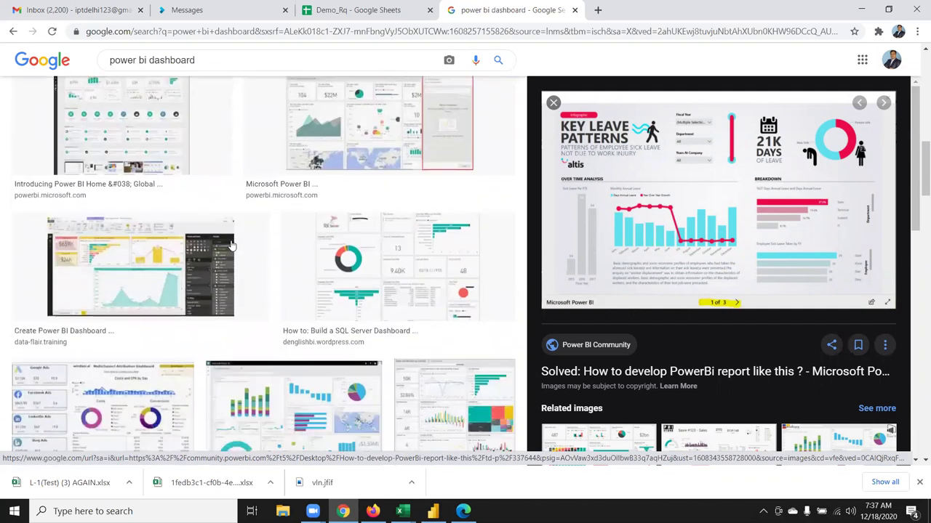
scroll(232, 247, down, 3)
scroll(232, 245, down, 1)
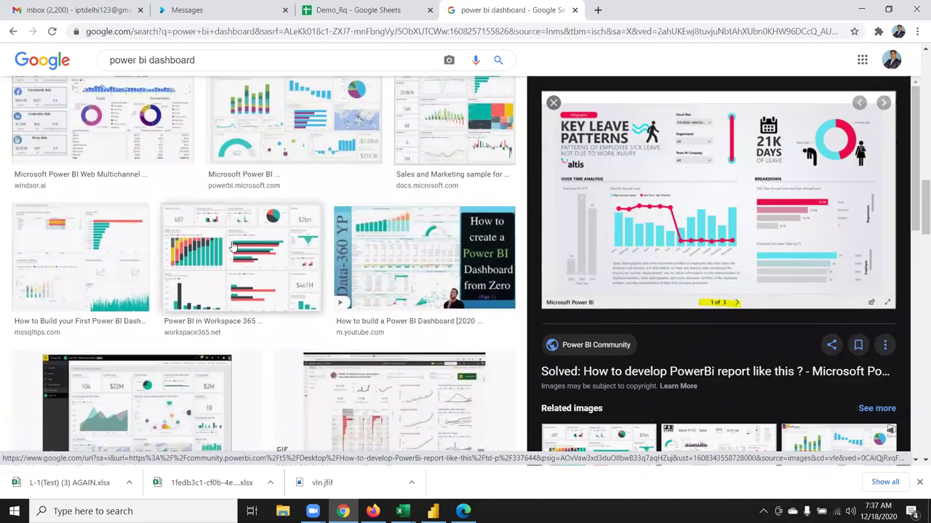
scroll(233, 246, up, 3)
scroll(233, 246, up, 3)
scroll(233, 245, up, 3)
scroll(232, 246, up, 2)
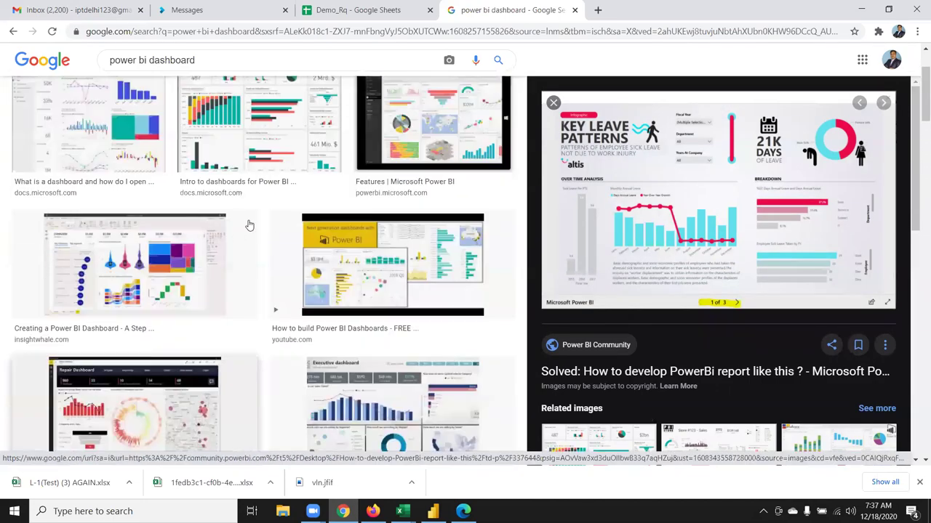
scroll(249, 223, up, 2)
Hide Chrome, bring Power BI Desktop back to the front, and deselect the map visual.
key(super+d)
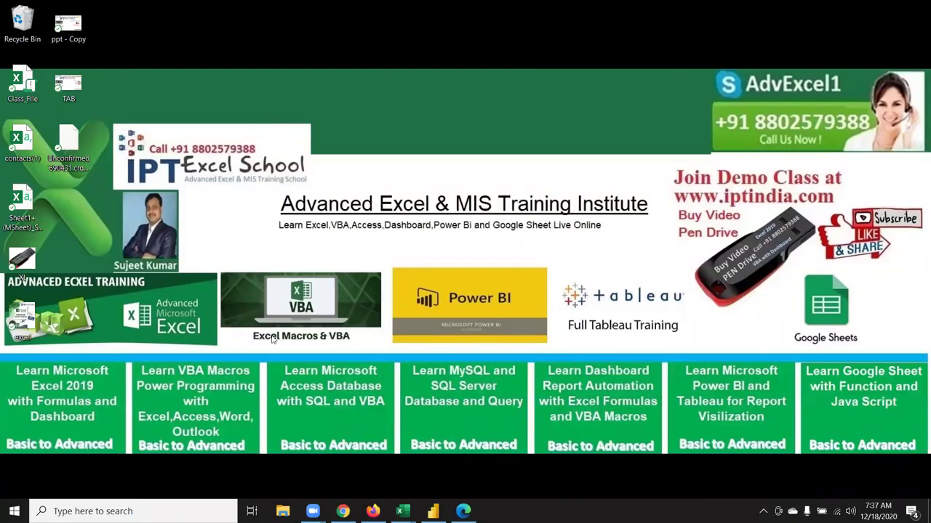
click(432, 511)
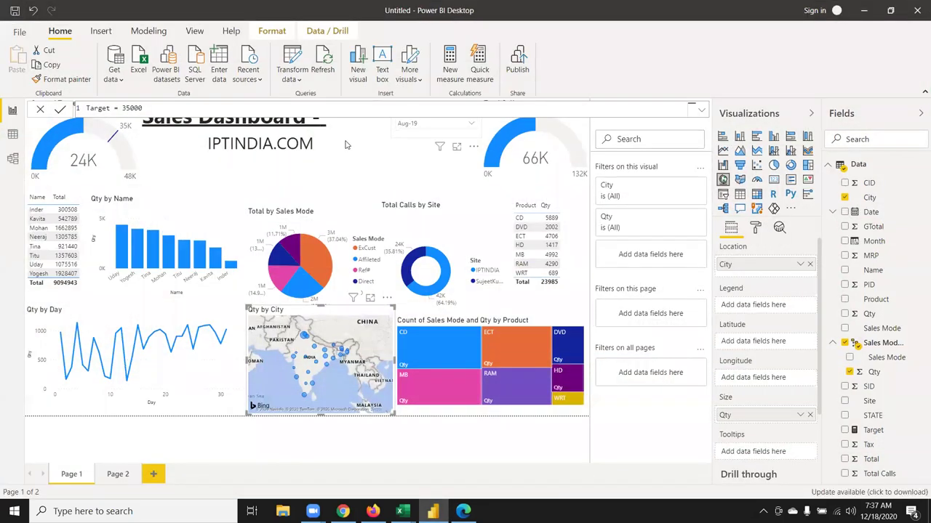
click(325, 157)
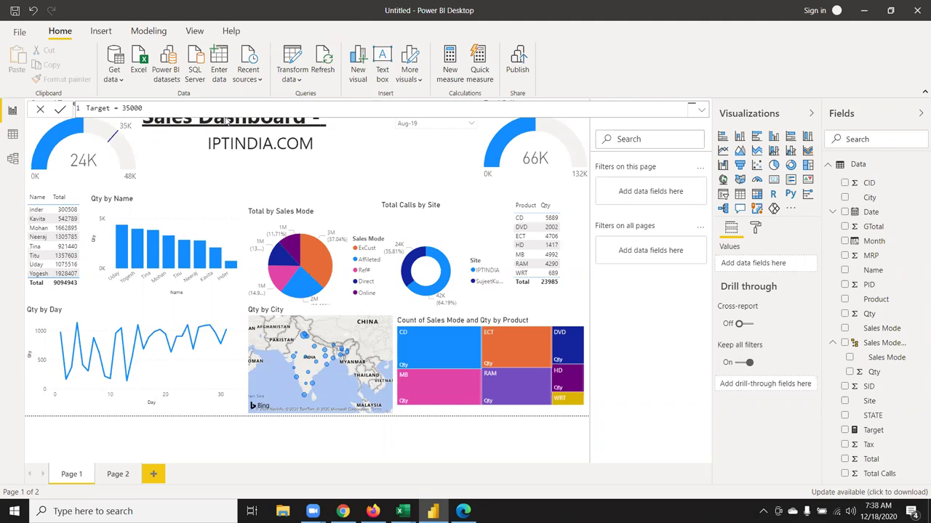
Minimize Power BI Desktop with Win+D to reveal the Windows desktop.
key(super+d)
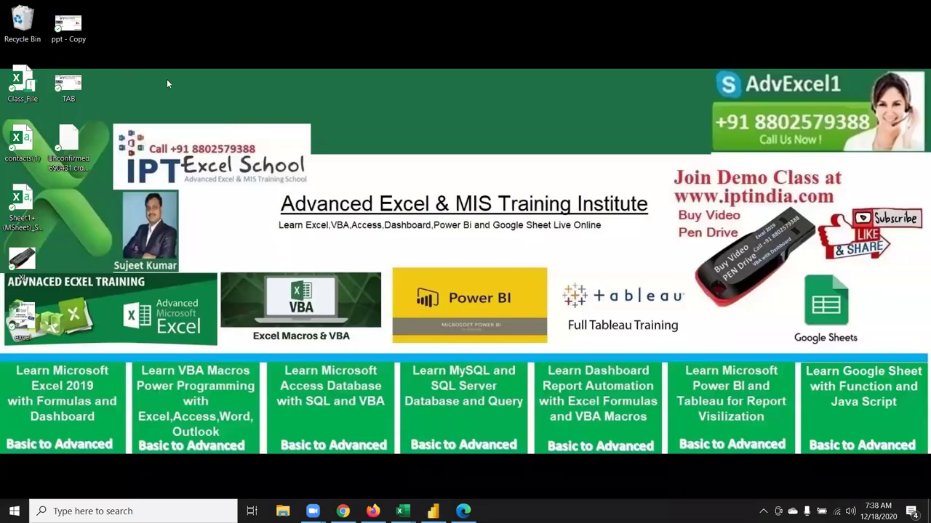